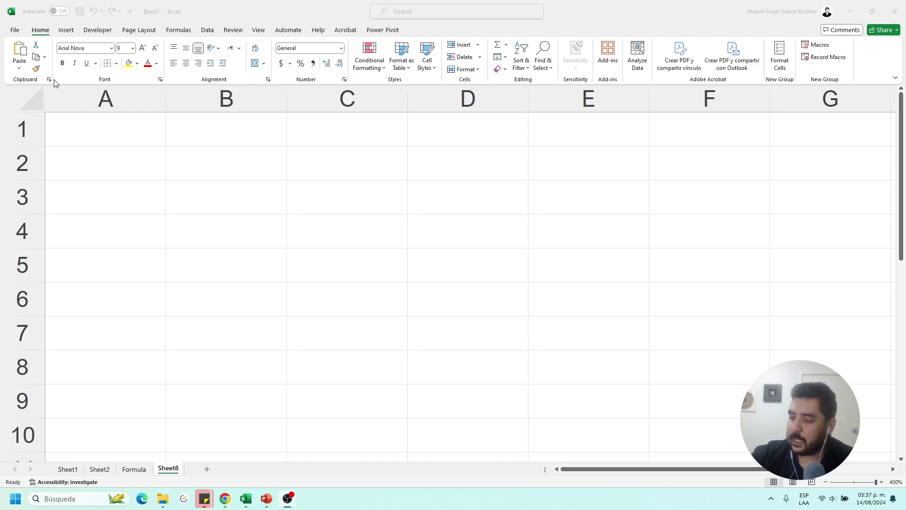
- Enter the label Deuda in B2 and the amount 100000 in C2
click(219, 169)
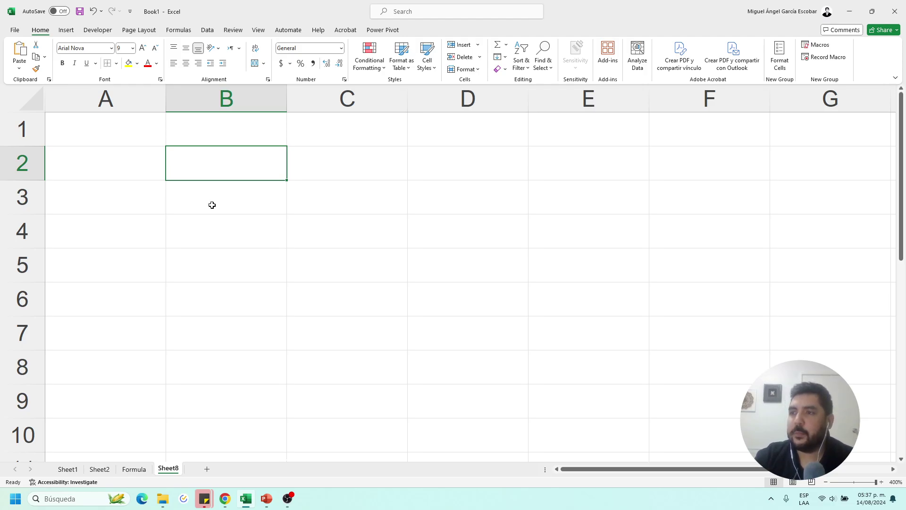
text(Deuda)
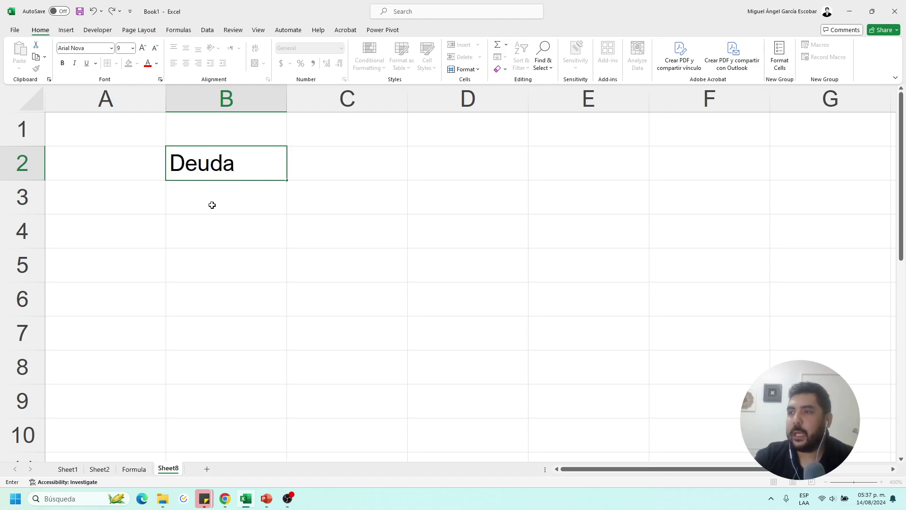
key(Tab)
text(100000)
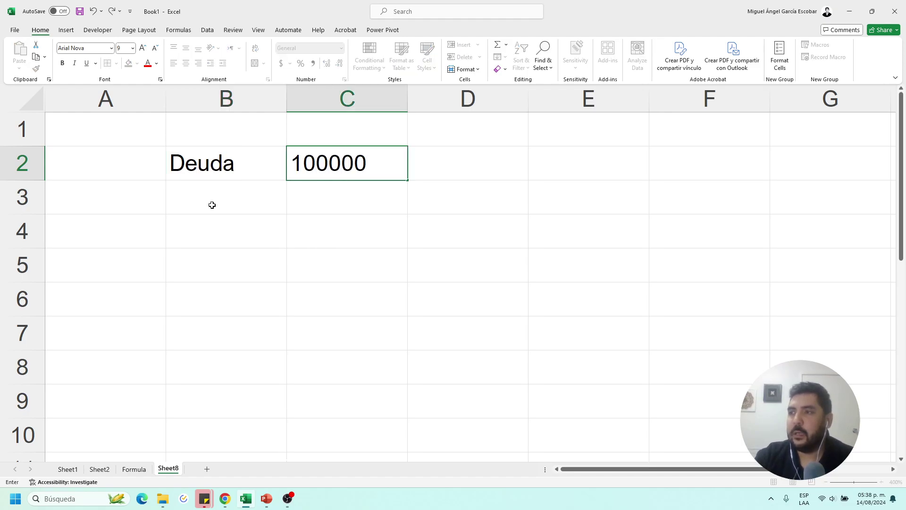
click(212, 205)
- Format all of column C with a thousands separator and no decimals
click(348, 97)
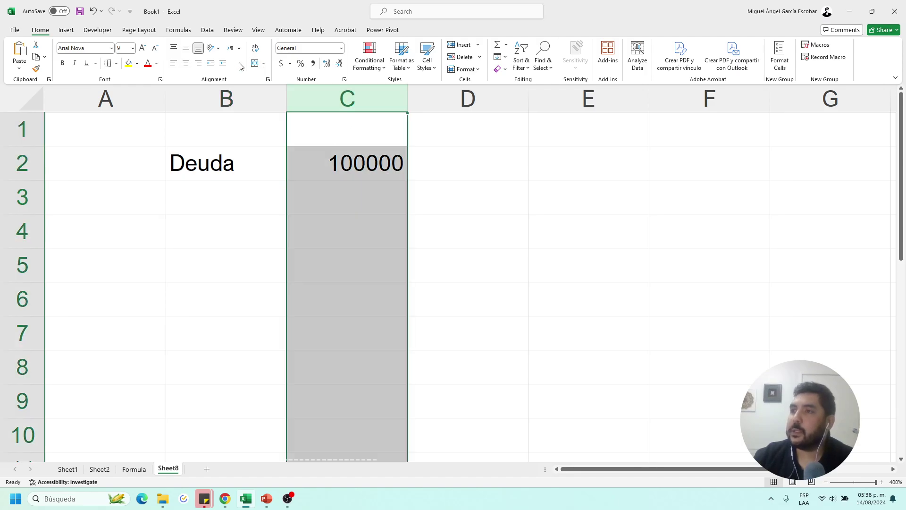
click(313, 64)
click(339, 65)
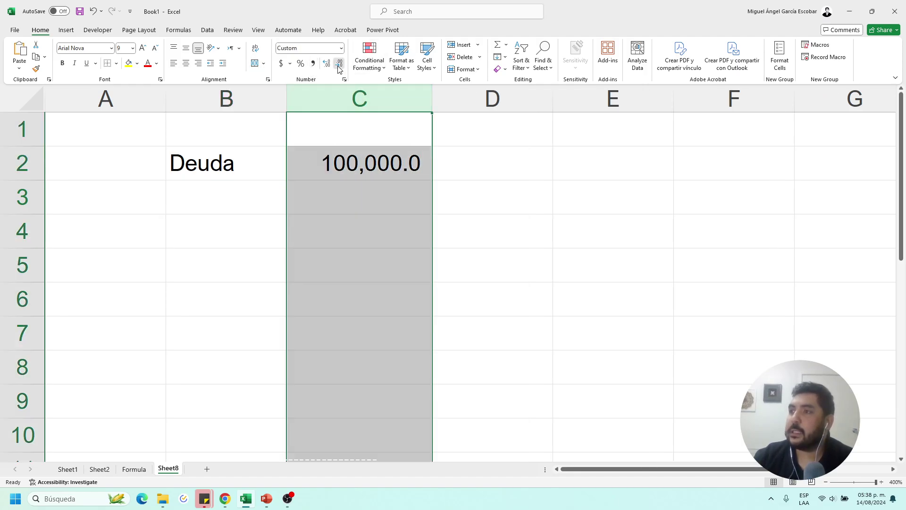
click(339, 65)
- Enter the label Tasa in B3 and the rate 15% in C3
click(246, 199)
text(Tasa)
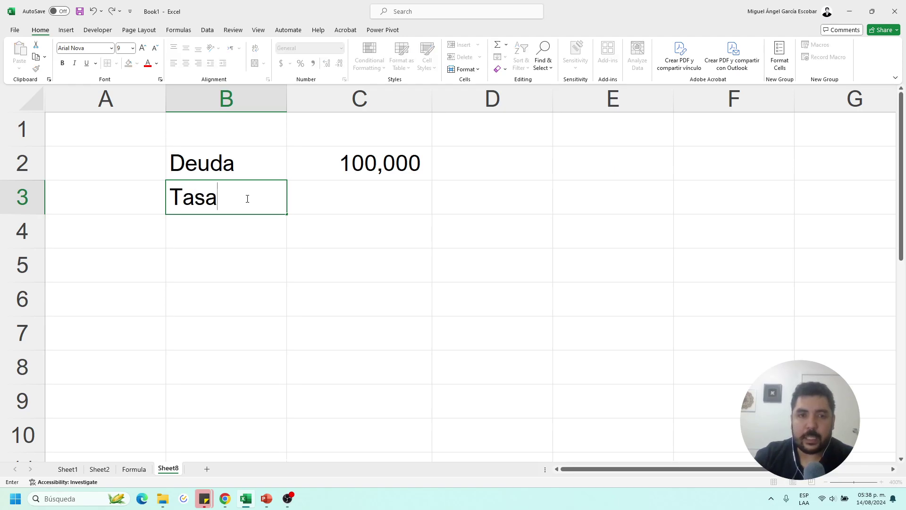
key(Tab)
text(1)
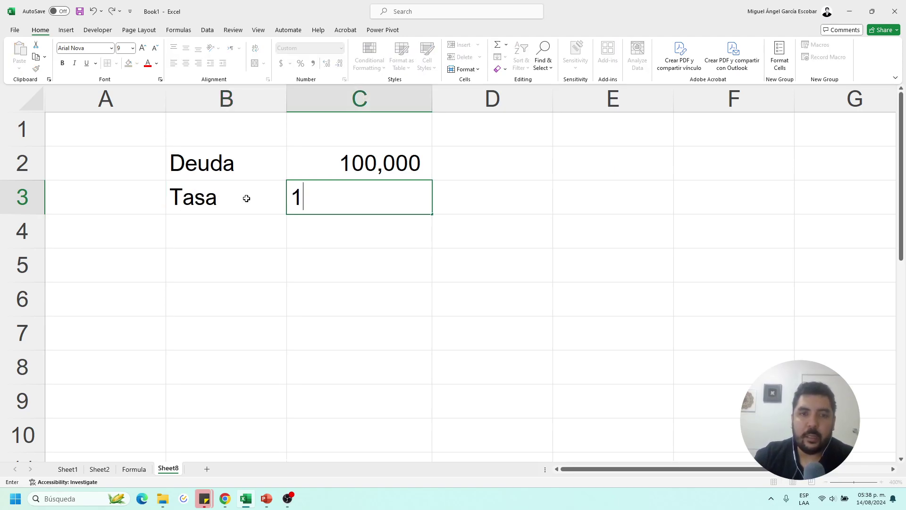
text(5%)
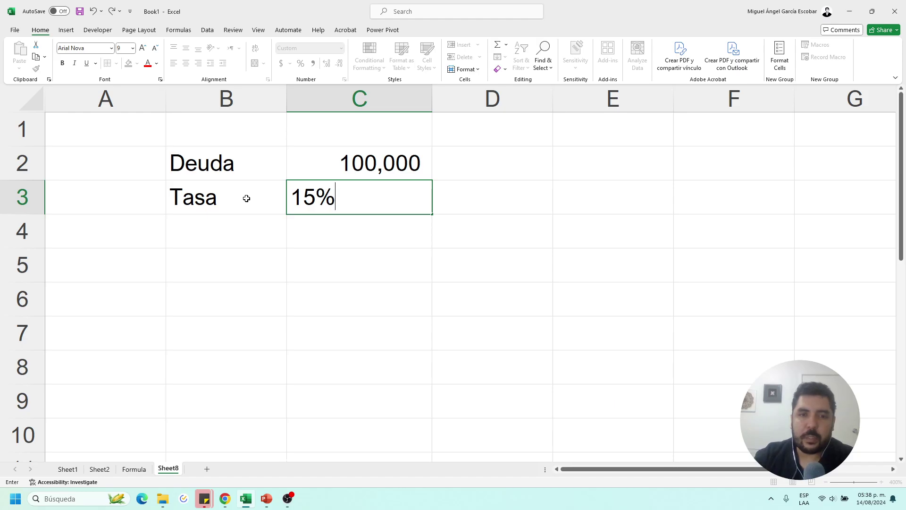
key(Tab)
- Format the rate in C3 as a percentage without decimals
click(365, 182)
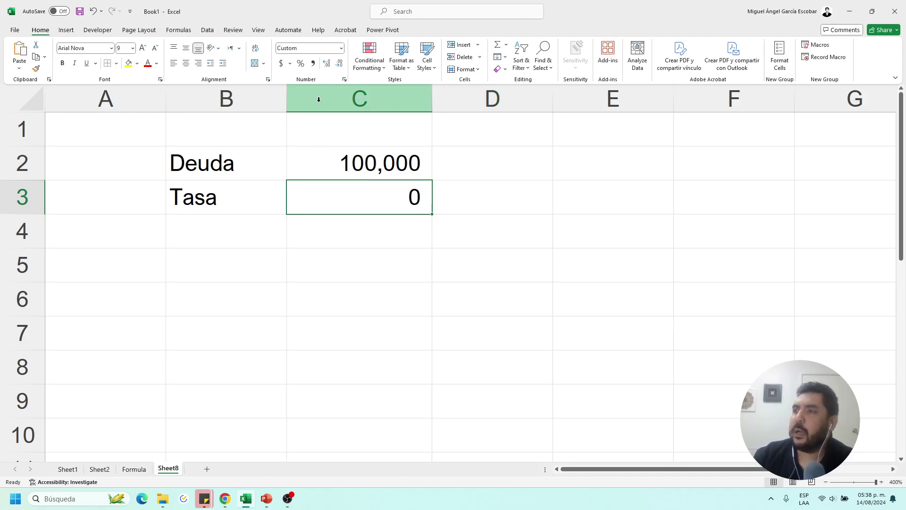
click(300, 63)
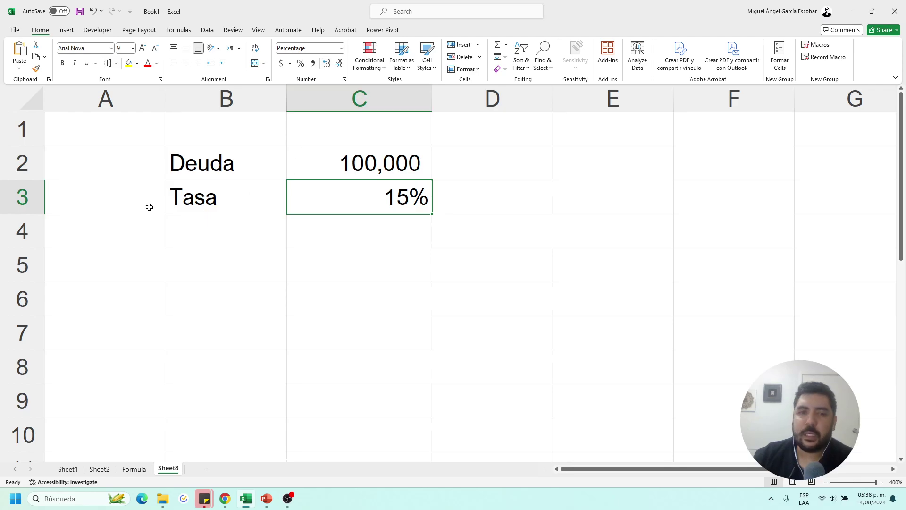
double_click(326, 64)
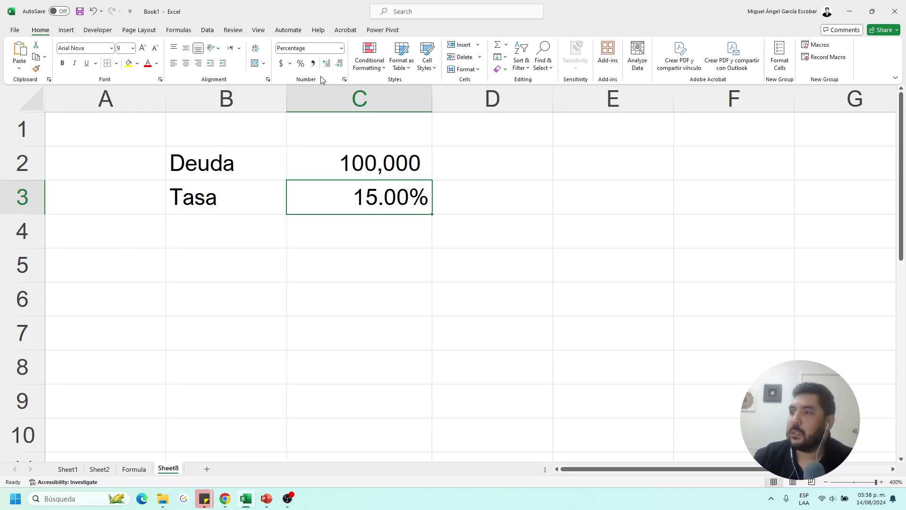
double_click(337, 66)
- Enter the label Año in B4 and the value 5 in C4
click(211, 233)
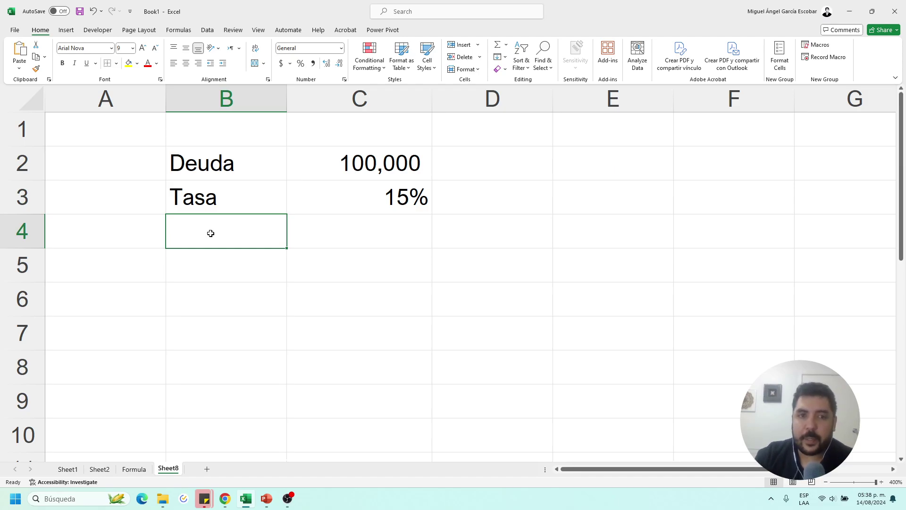
text(Año)
key(Tab)
text(5)
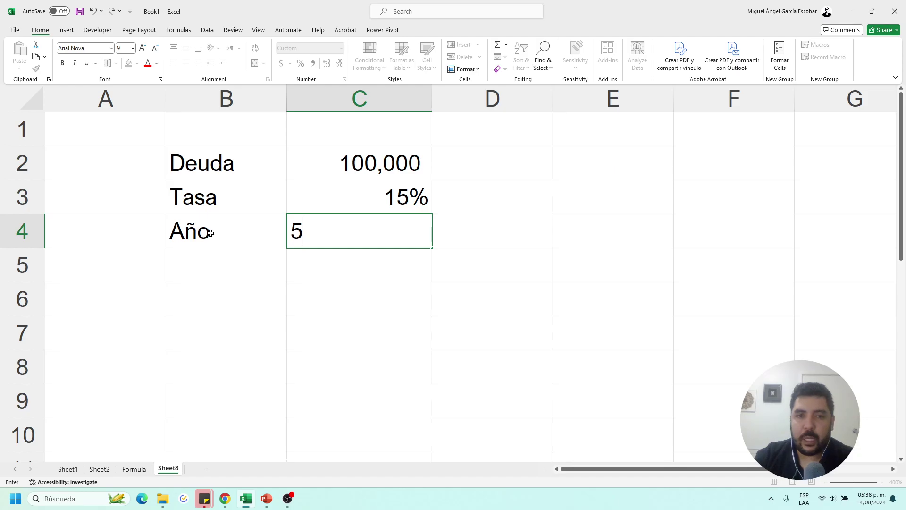
key(Tab)
click(210, 233)
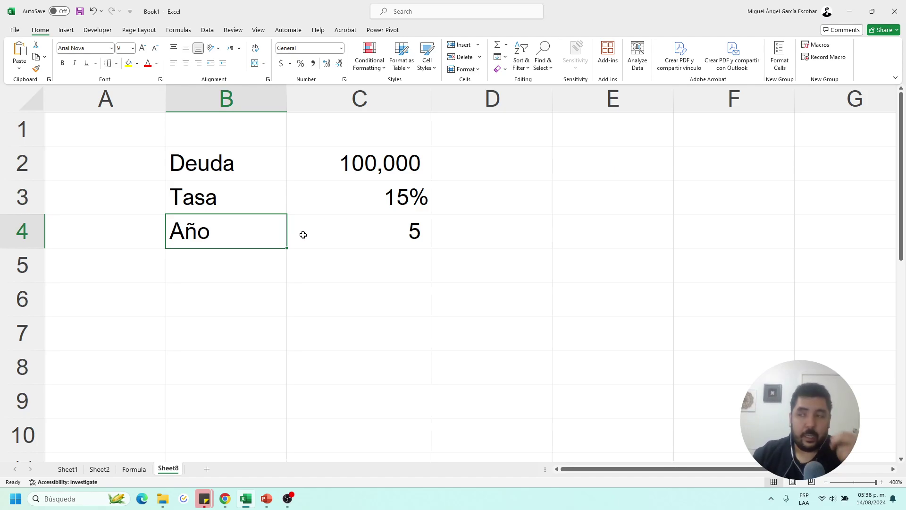
- Enter the label Pago in B5 with the placeholder ?? in C5, and center the placeholder
click(227, 264)
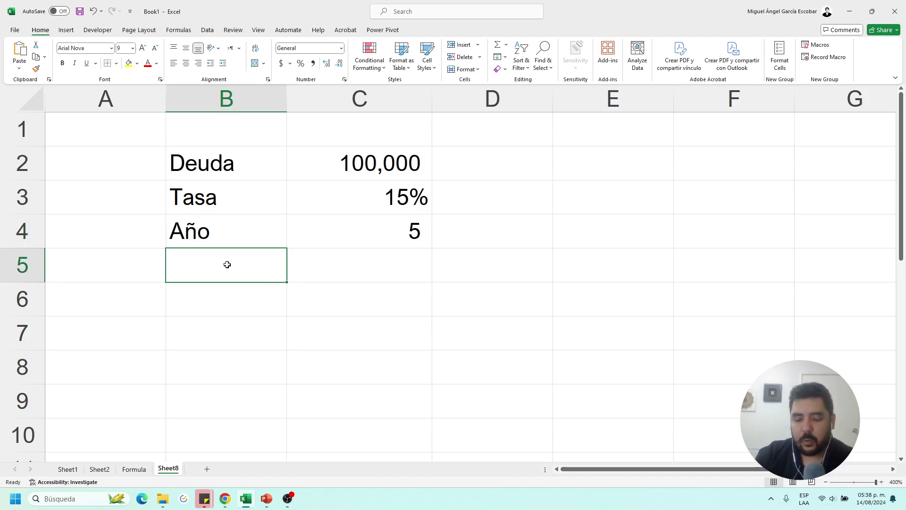
text(Pago)
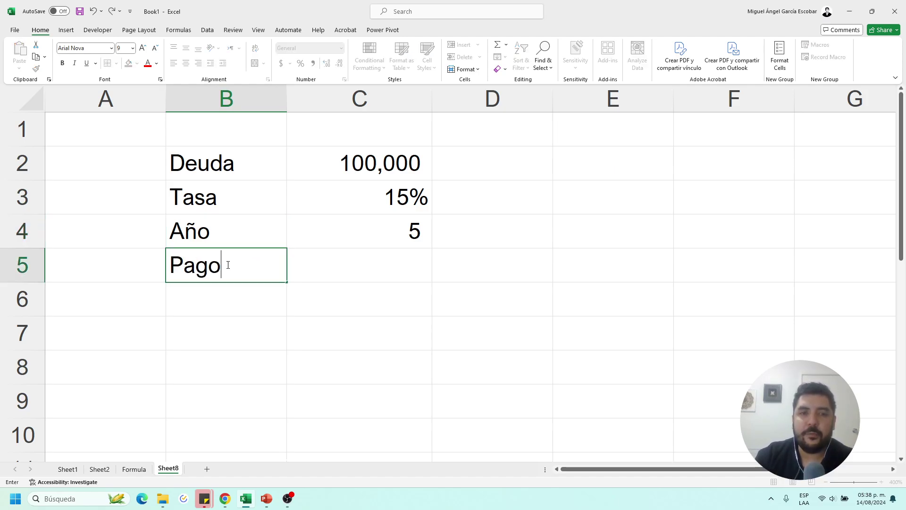
key(Tab)
text(??)
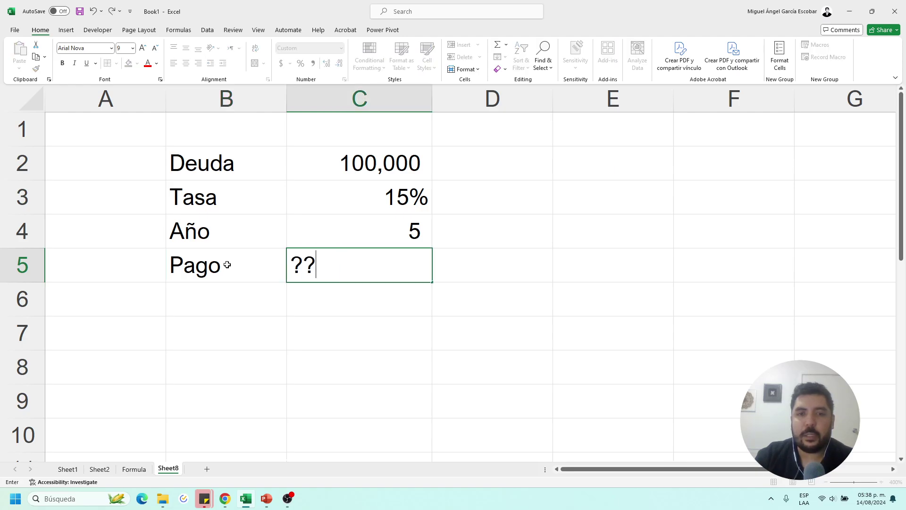
key(Return)
click(323, 257)
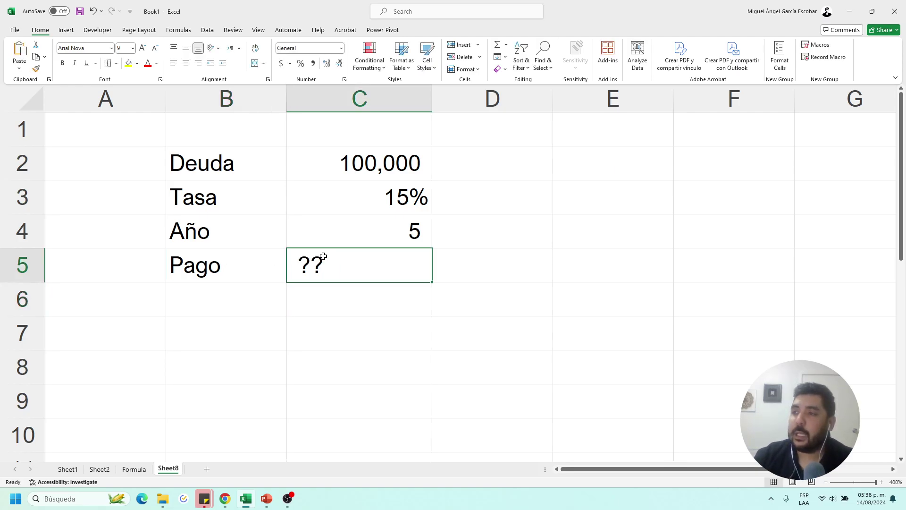
click(186, 62)
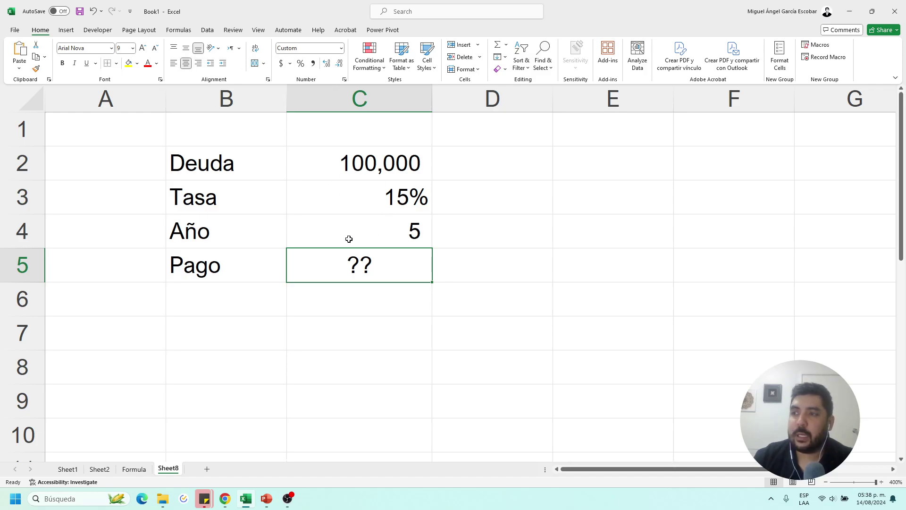
click(314, 172)
ctrl+click(315, 191)
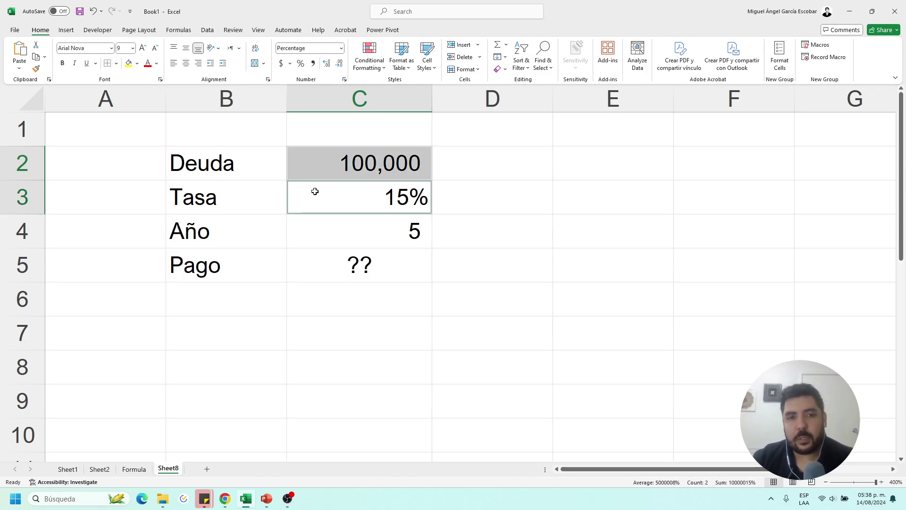
scroll(284, 223, down, 1)
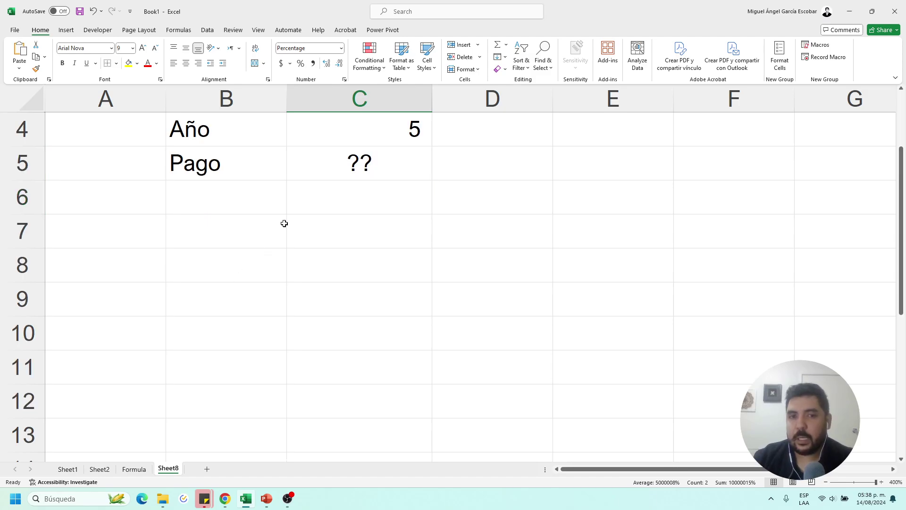
scroll(284, 223, up, 1)
- List the labels Año 1 to Año 5 in B7:B11, entering the first three and extending the series for the rest
scroll(284, 223, down, 2)
scroll(284, 223, down, 4)
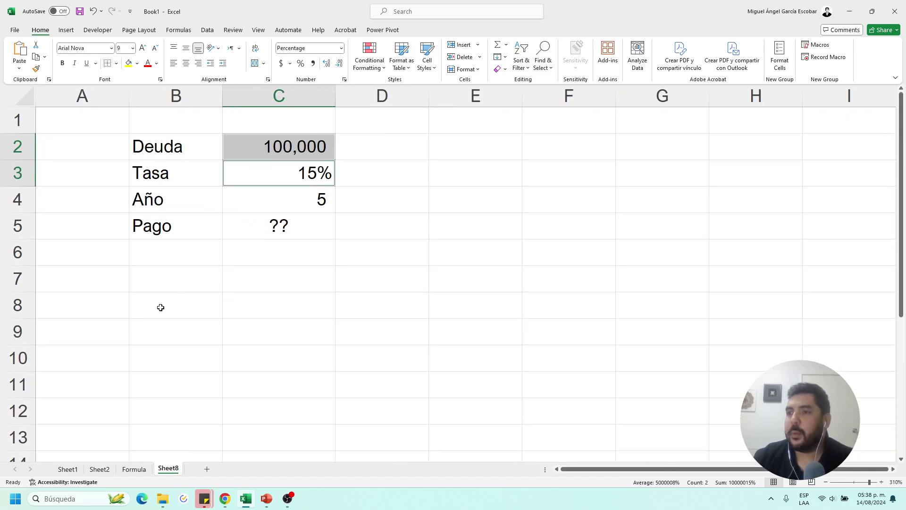
click(165, 285)
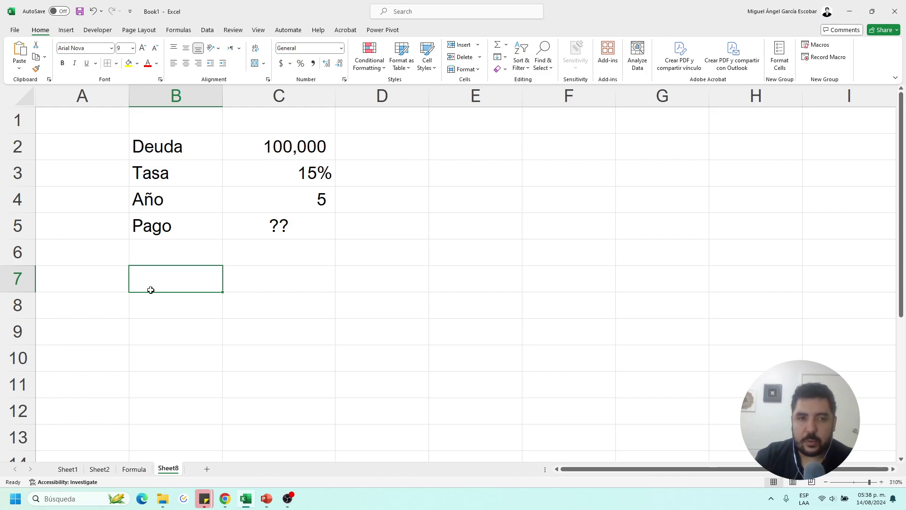
text(Año 1)
key(Return)
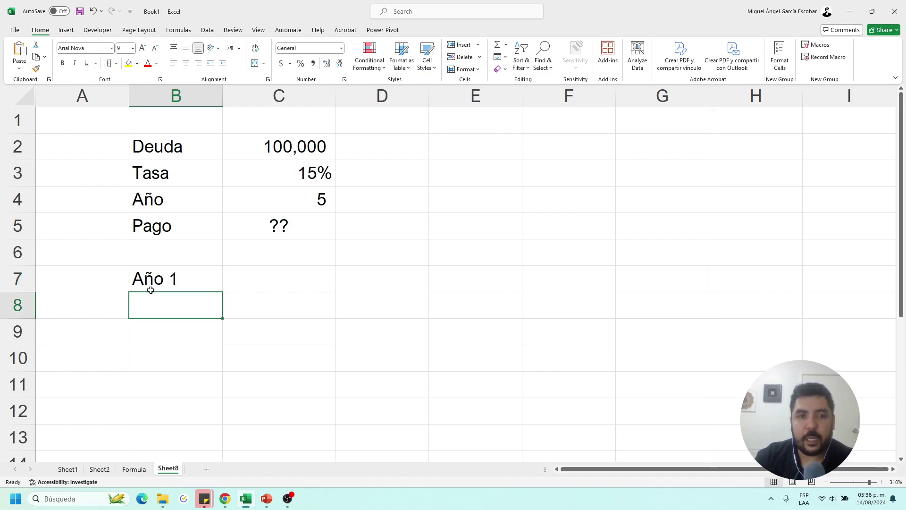
text(Año 2)
key(Return)
text(Año 3)
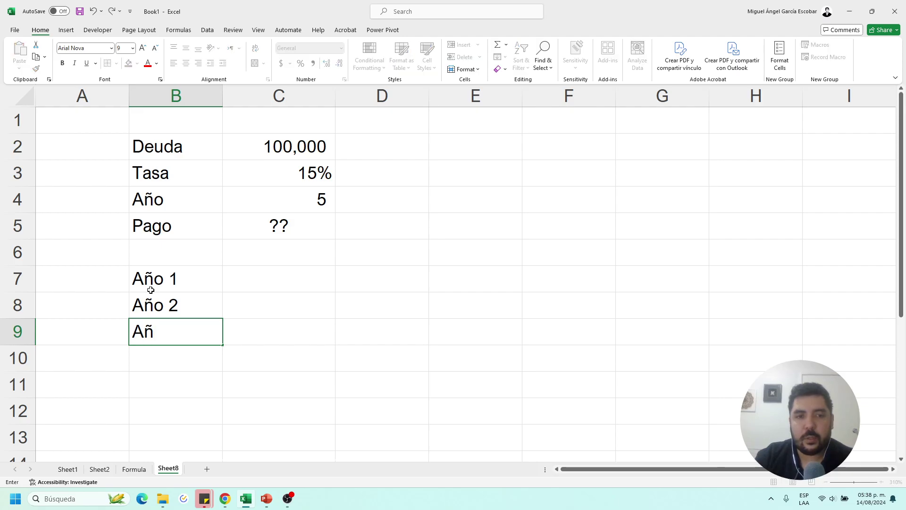
key(Return)
drag(151, 290, 222, 393)
- Move the five year labels down one row to B8:B12
key(ctrl+x)
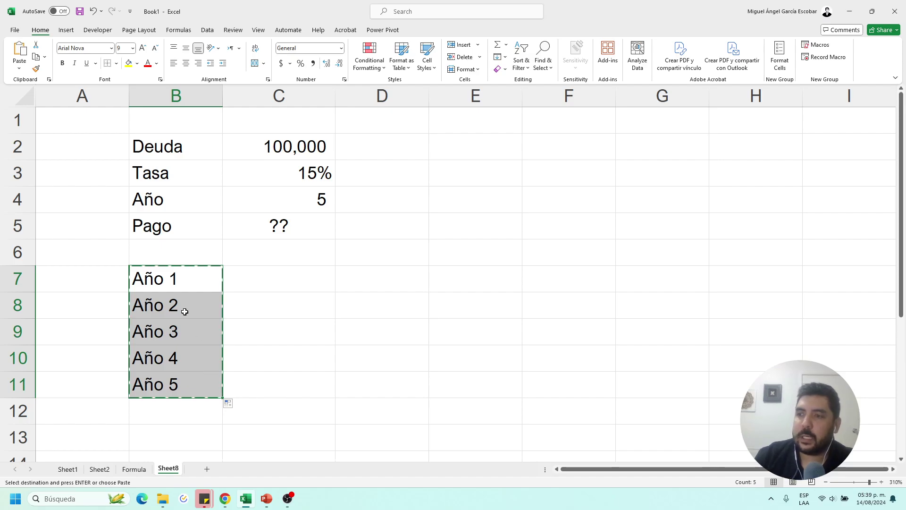
click(186, 310)
key(ctrl+v)
- Add the column header Balance inicial in C7
click(236, 277)
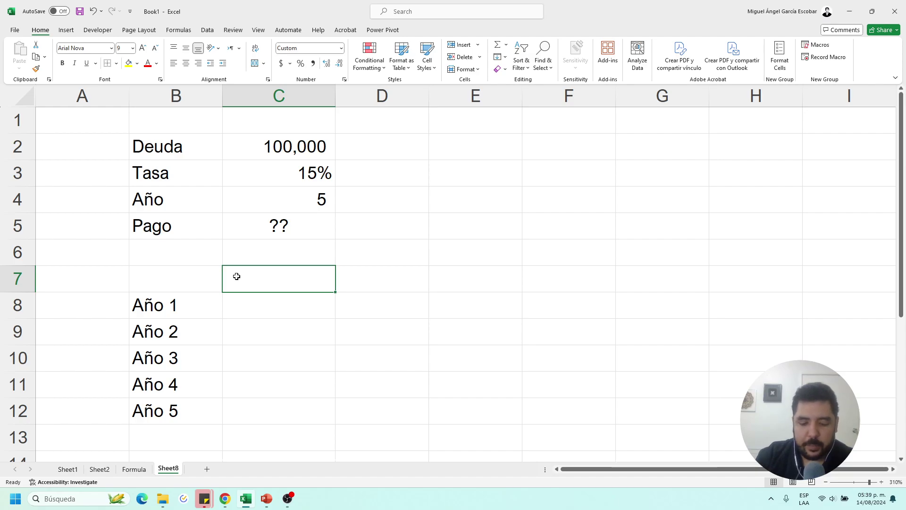
text(Balance inicial)
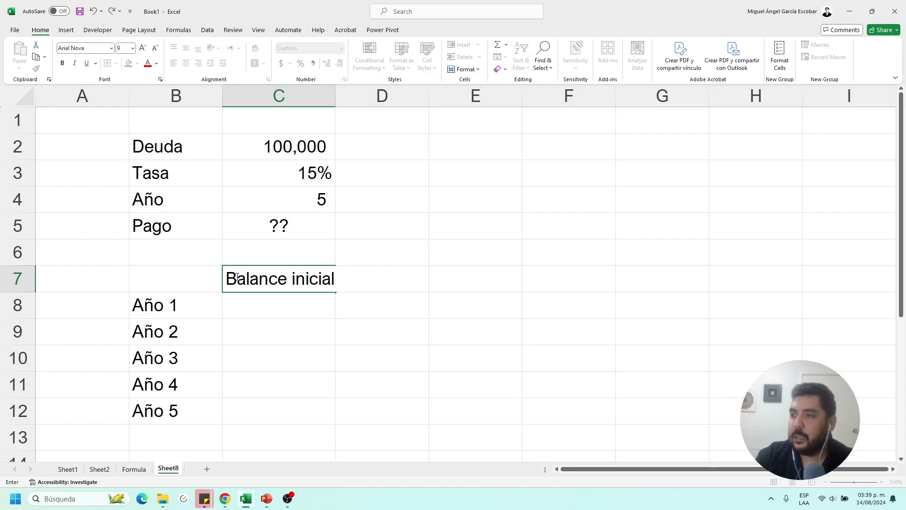
key(Tab)
- Link the Año 1 opening balance in C8 to the debt in C2, and widen column C to fit its header
click(259, 294)
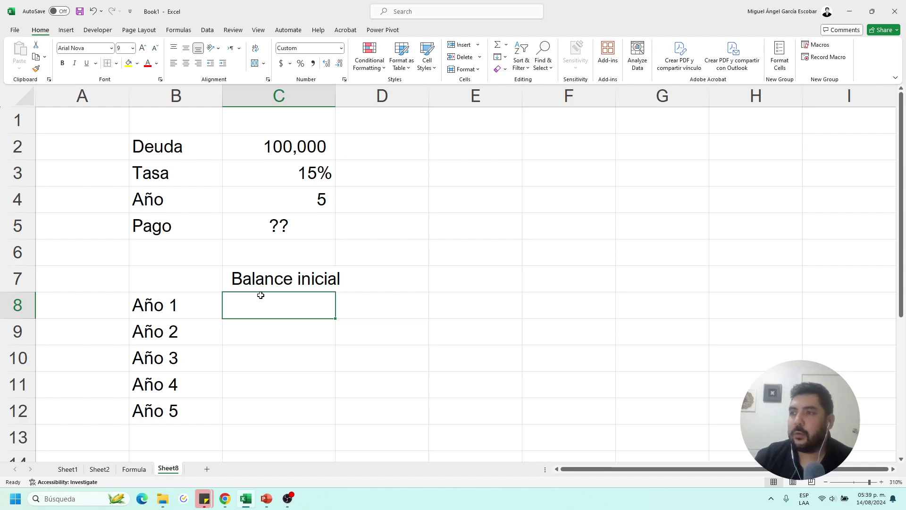
text(+)
click(271, 147)
key(Return)
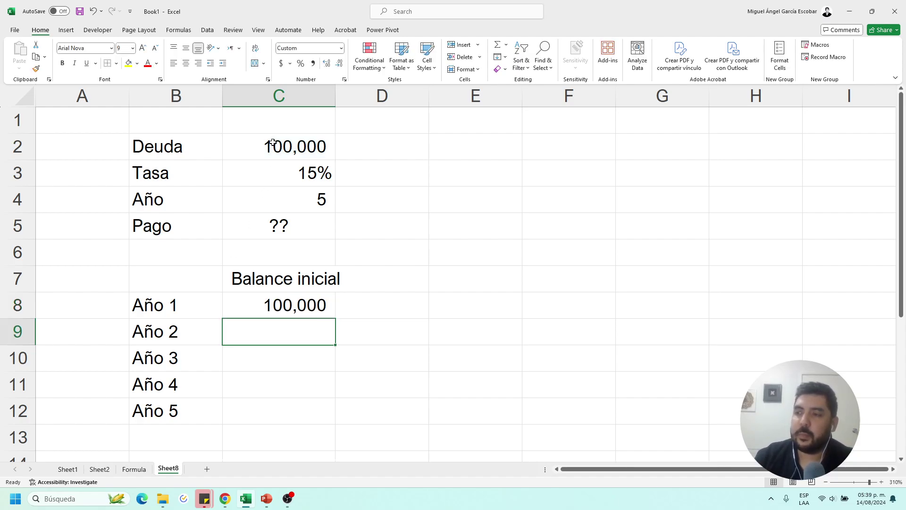
drag(335, 97, 344, 97)
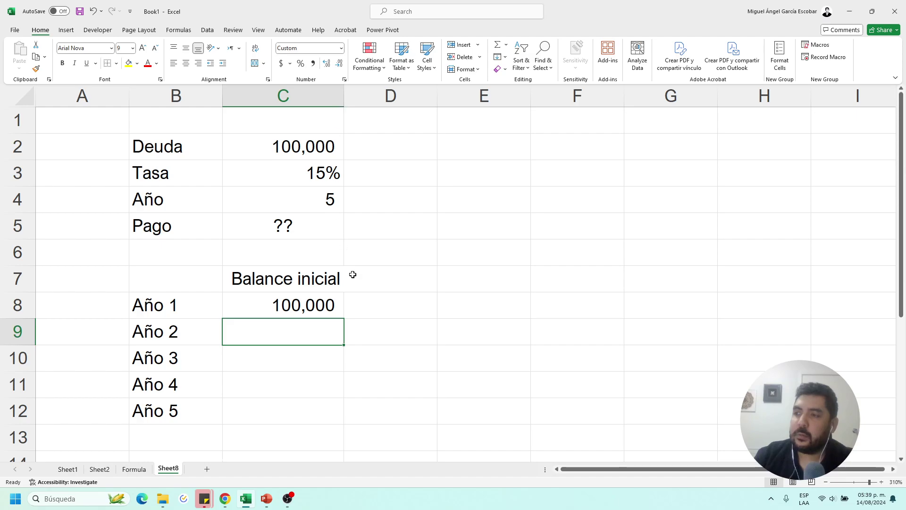
click(326, 304)
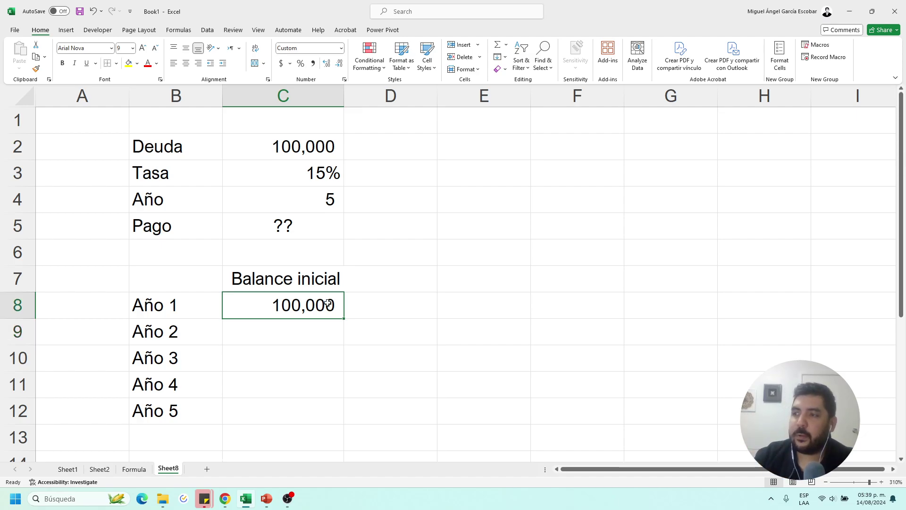
- Add the column header Intereses in D7
click(377, 283)
text(Int)
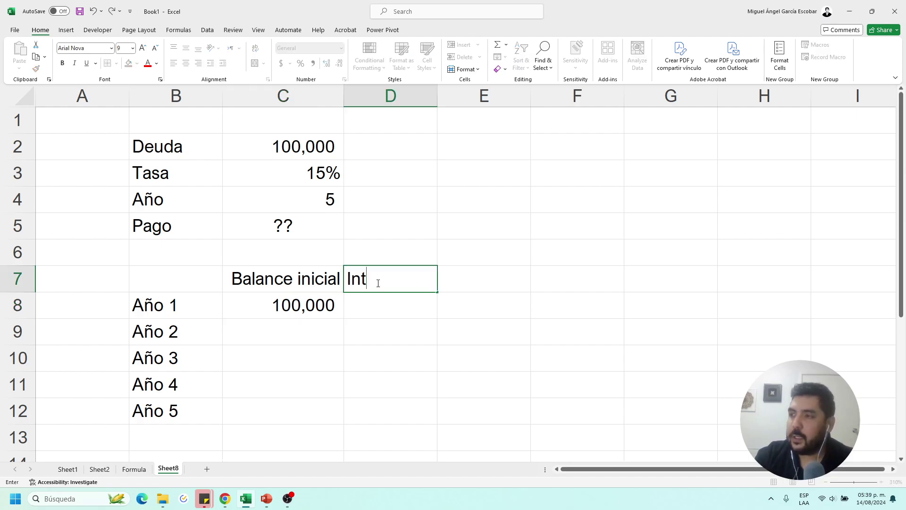
text(eresese)
key(Return)
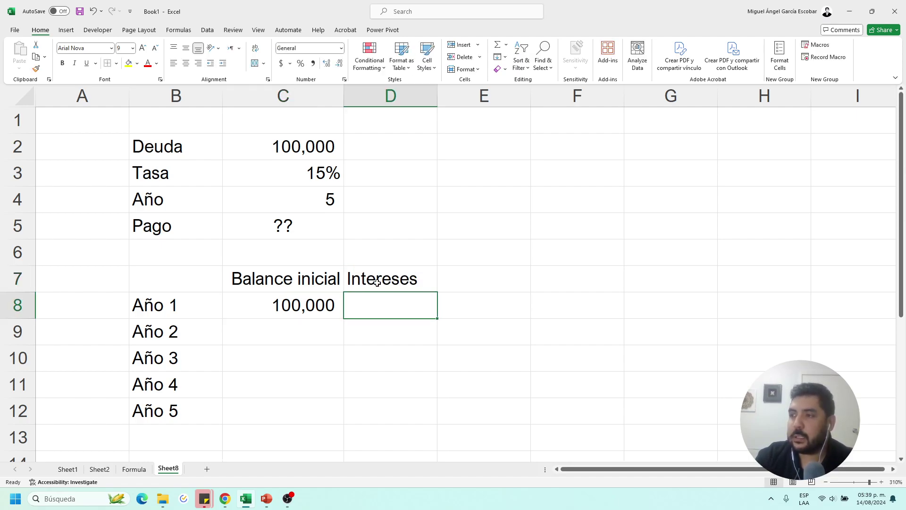
- Calculate the Año 1 interest in D8 as C8 times the rate in C3, with the rate locked as $C$3
text(+)
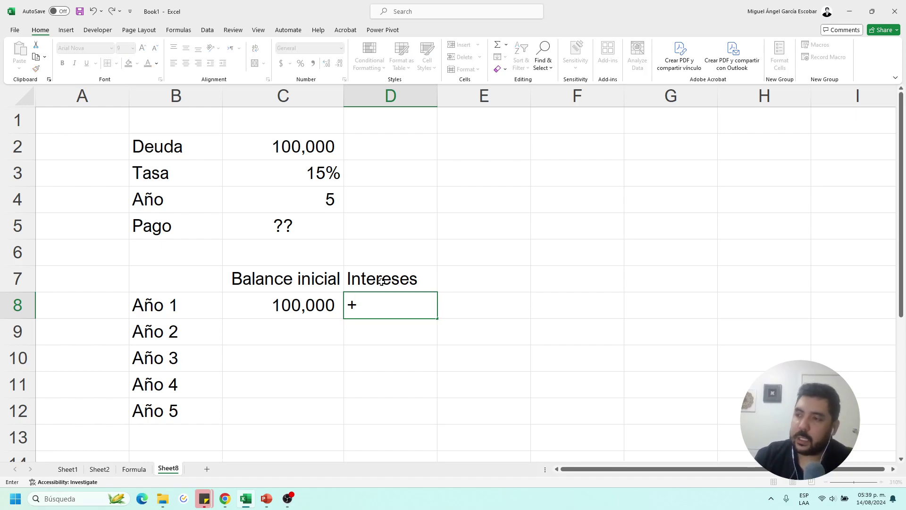
click(316, 305)
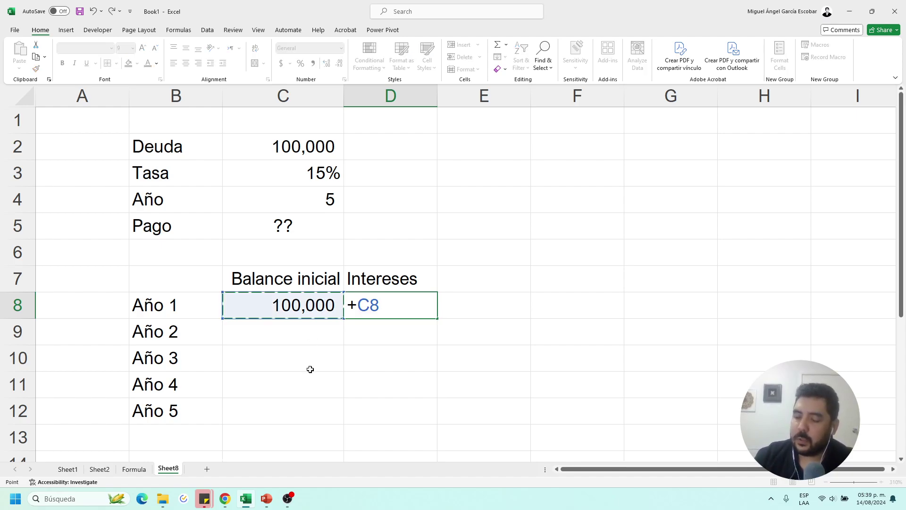
text(*)
click(300, 168)
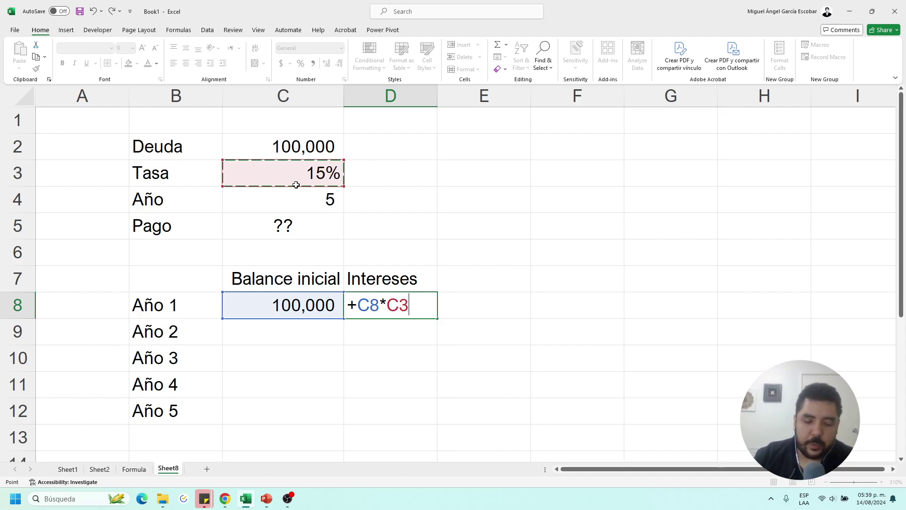
key(F4)
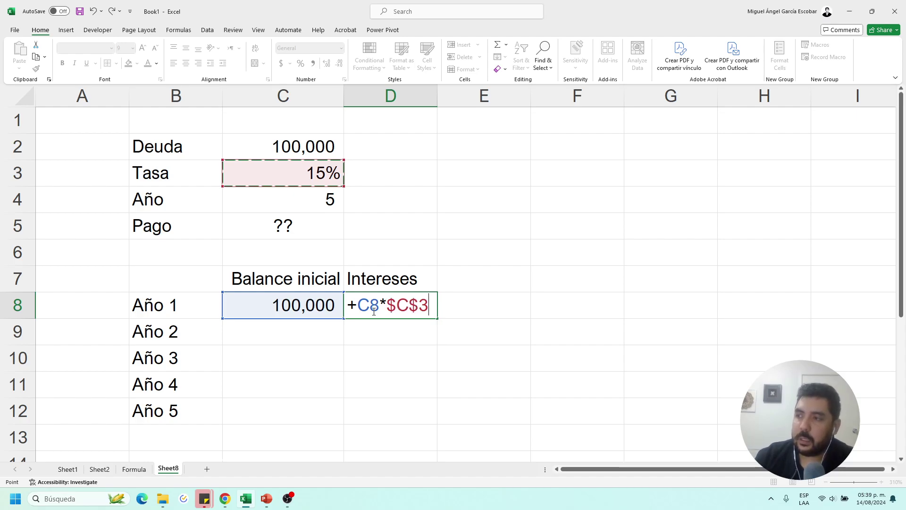
key(Return)
- Format column D with thousands separators and no decimal places
click(373, 311)
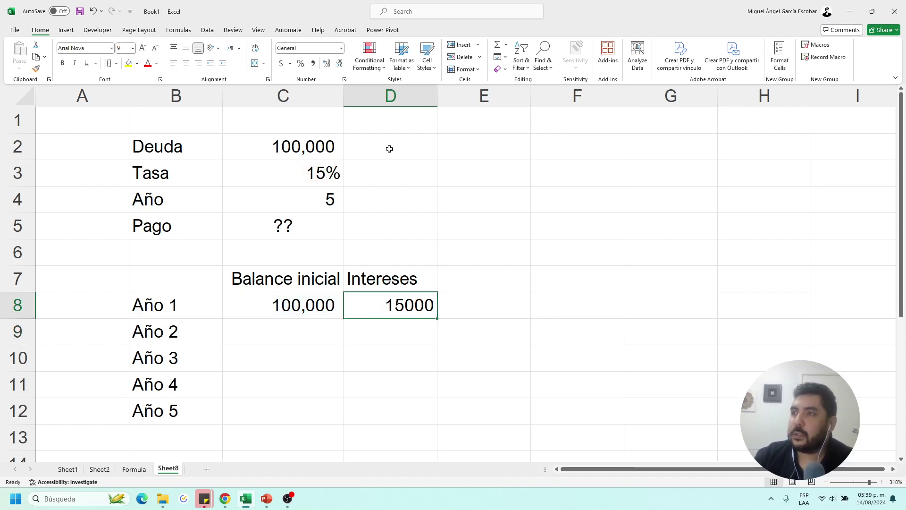
click(390, 96)
click(313, 64)
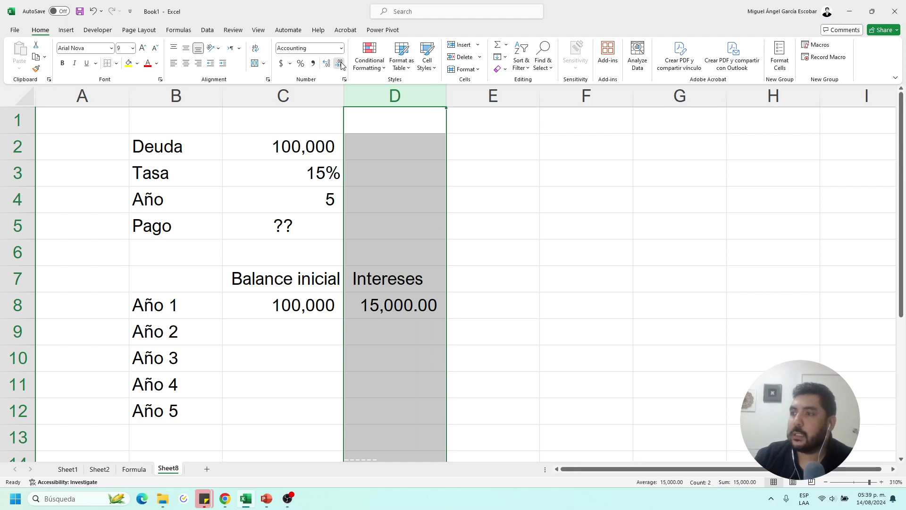
click(339, 63)
click(338, 63)
- Add the column header Balance nuevo in E7
click(469, 284)
text(Balance nuevo)
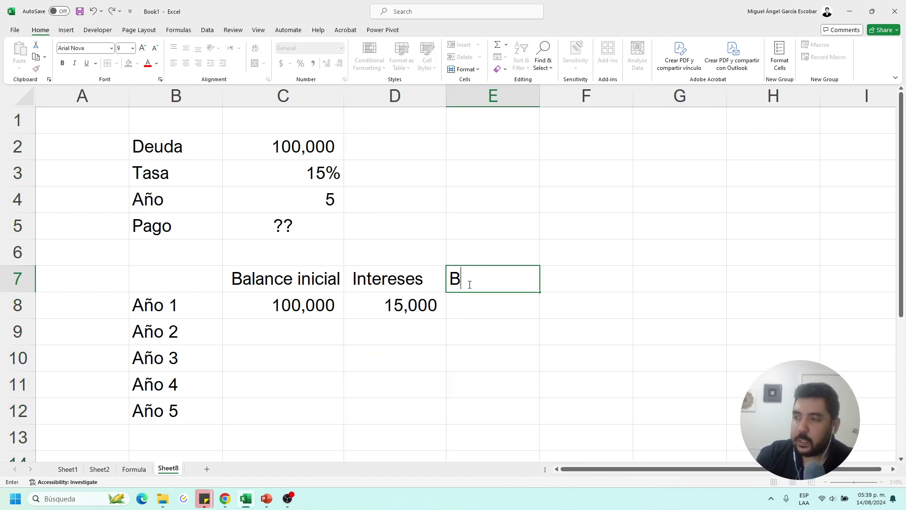
key(Return)
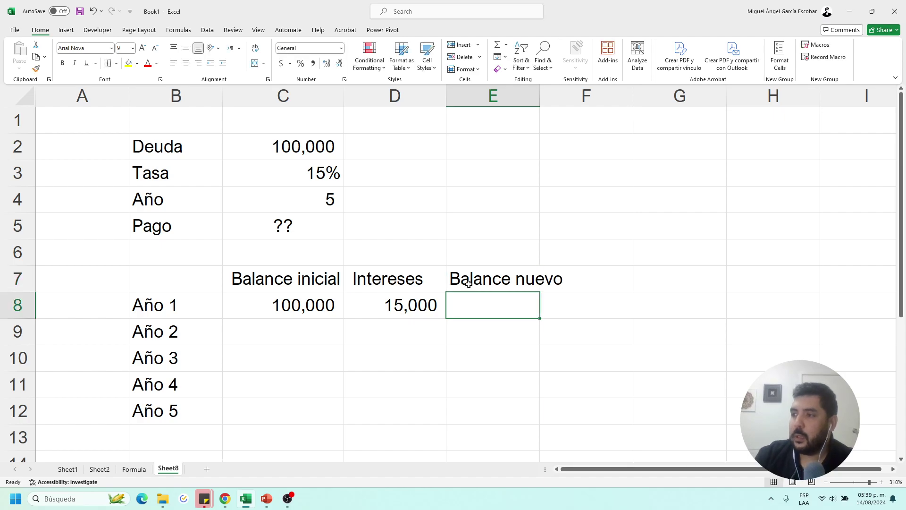
- Calculate the Año 1 new balance in E8 as C8+D8, and widen column E to fit its header
text(+)
key(Left)
key(Left)
text(+)
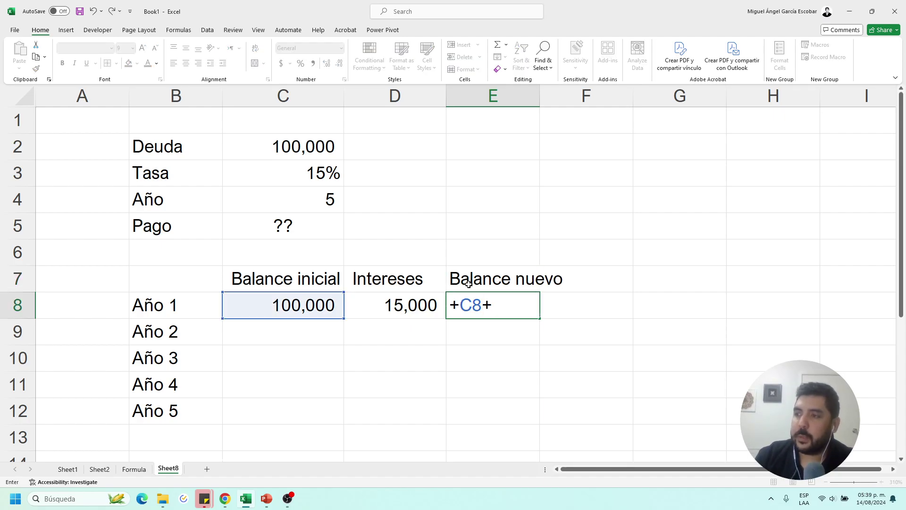
key(Left)
key(Return)
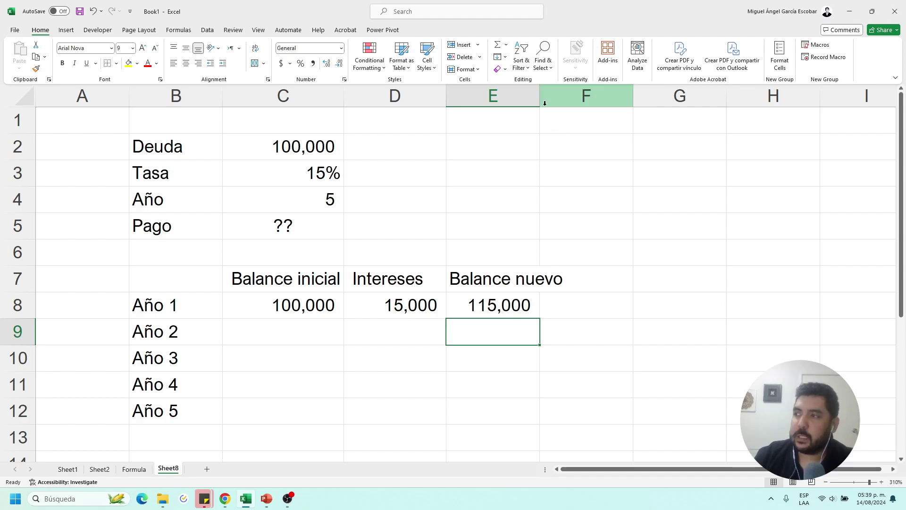
drag(539, 96, 576, 96)
click(525, 311)
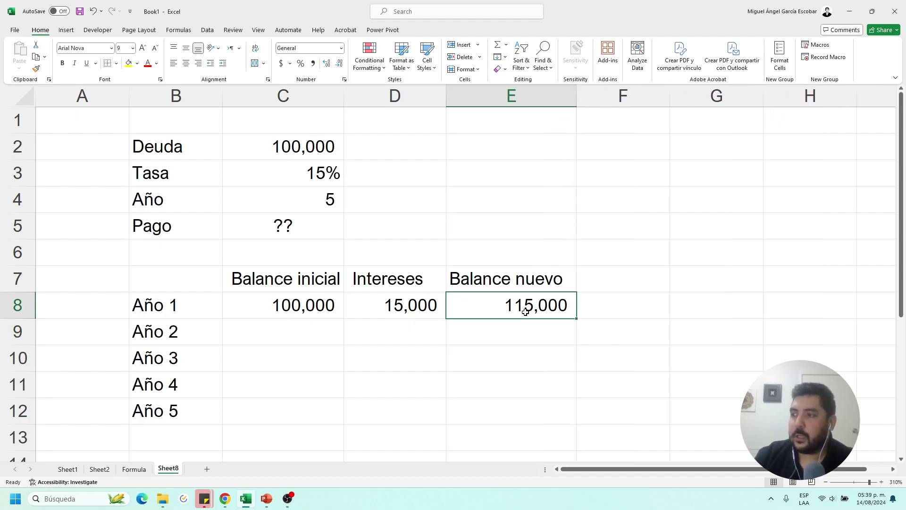
- Add the column header Su pago gracias! in F7, and widen columns F and G
click(598, 284)
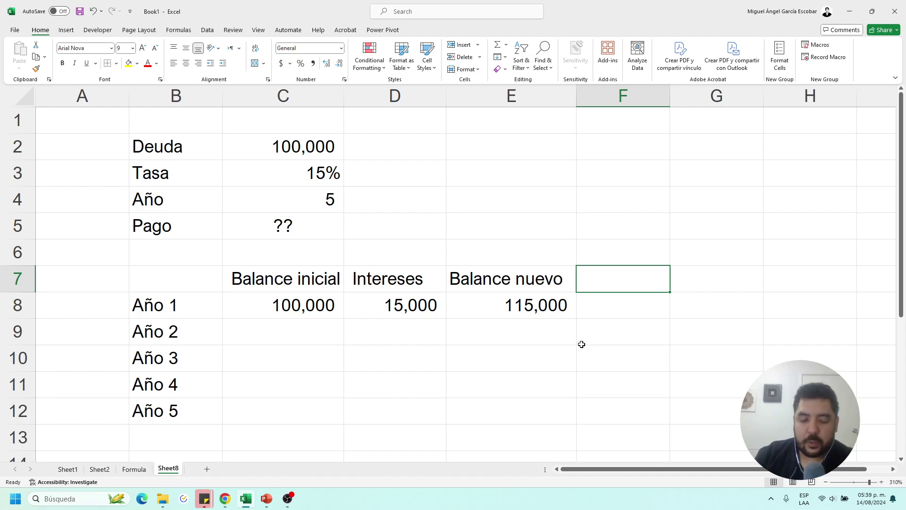
text(Su)
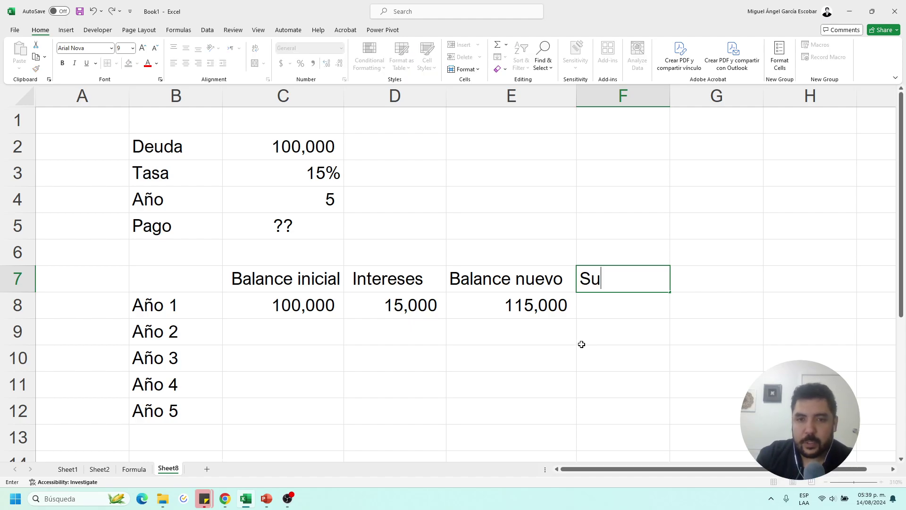
text( pago gracias!)
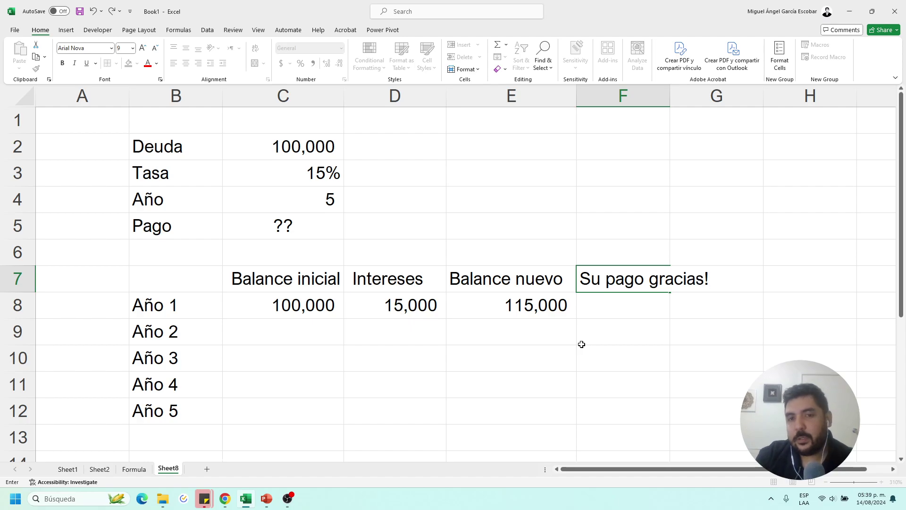
key(Return)
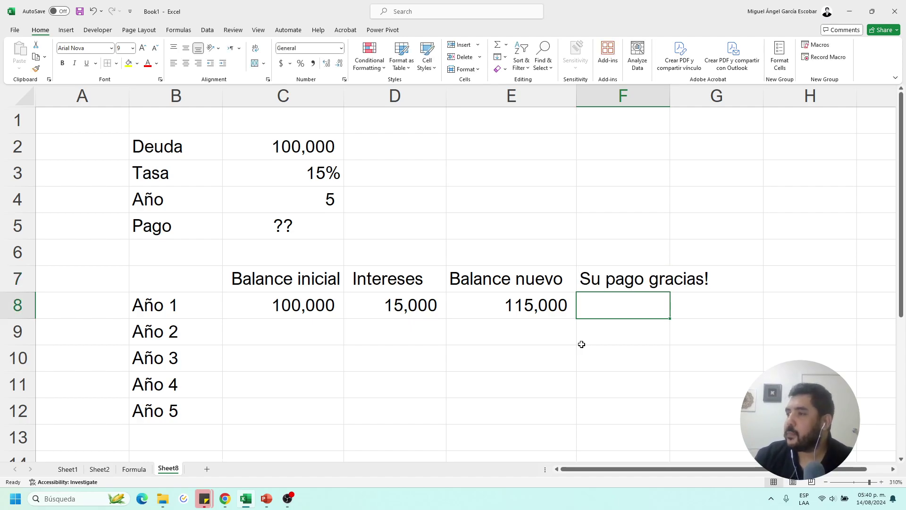
drag(670, 97, 715, 102)
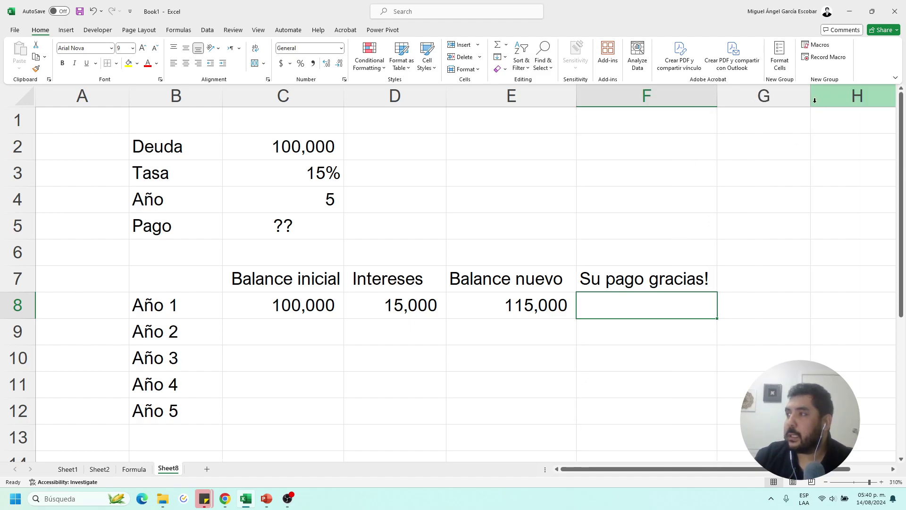
drag(811, 99, 832, 99)
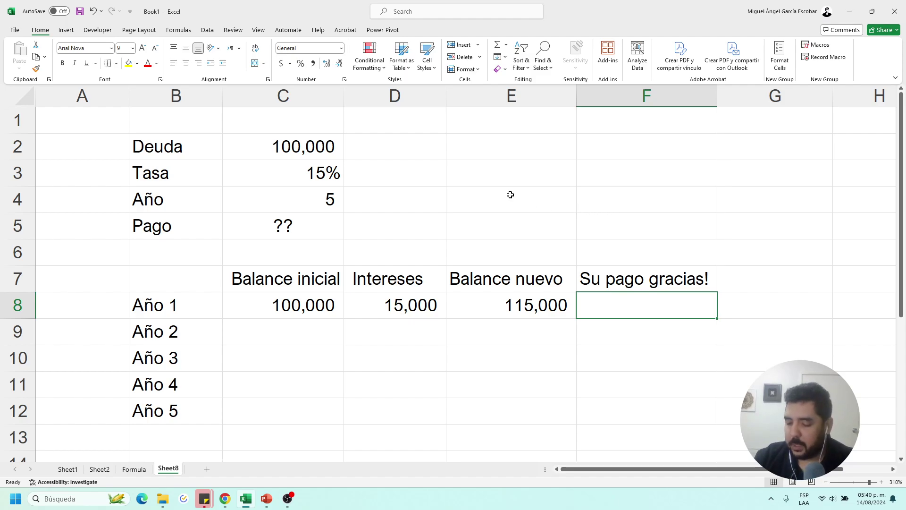
- Enter an Año 1 payment of 20000 in F8 and format it with a thousands separator and no decimals
text(20000)
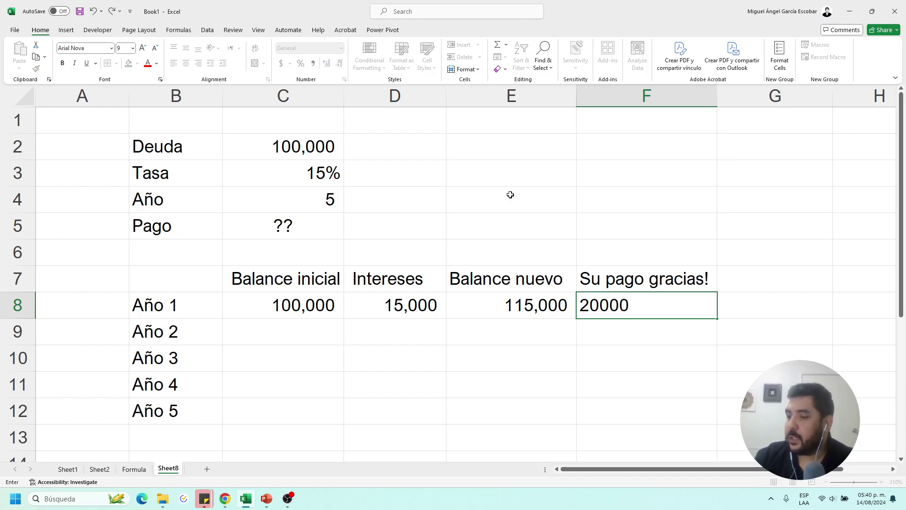
key(BackSpace)
text(0)
key(Return)
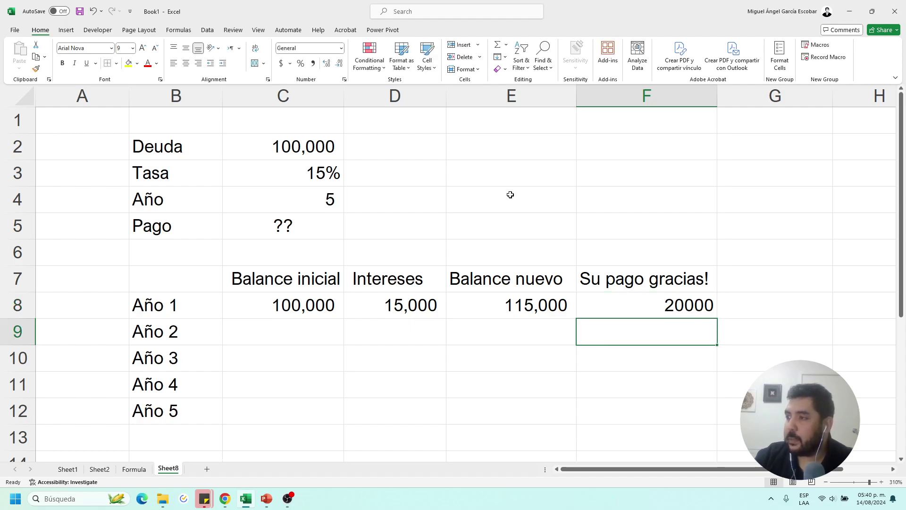
click(621, 299)
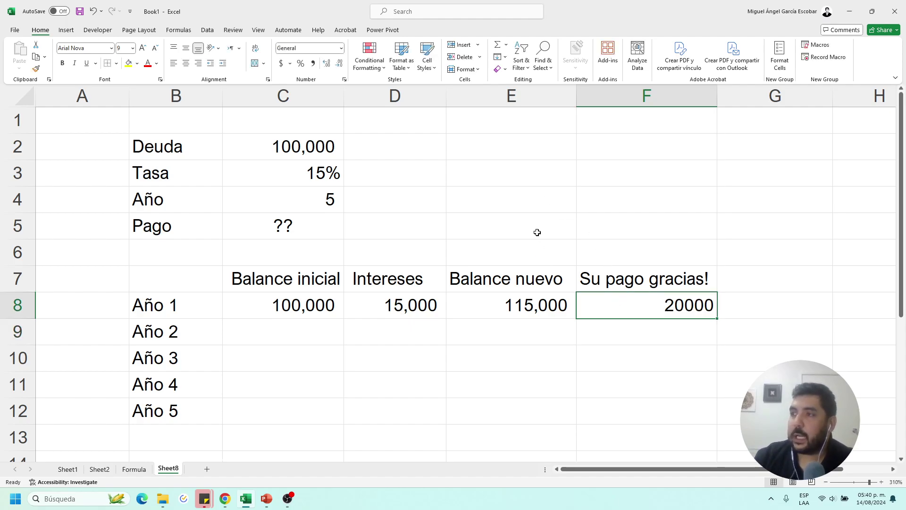
click(313, 63)
click(340, 64)
click(339, 63)
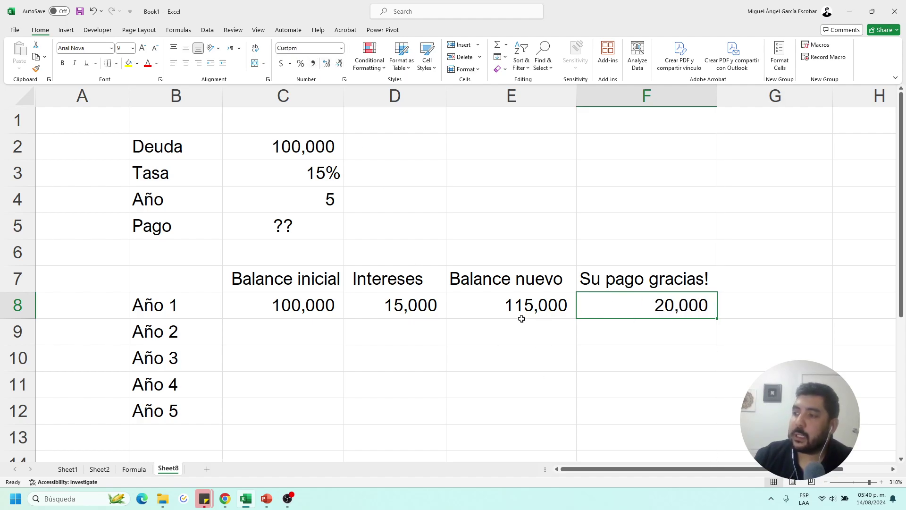
- Add the column header Balance final in G7
click(343, 306)
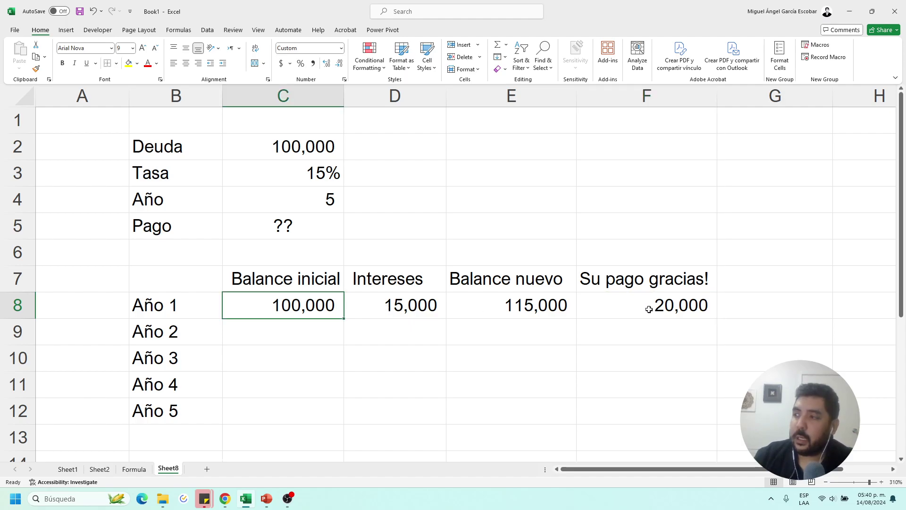
click(734, 281)
text(B)
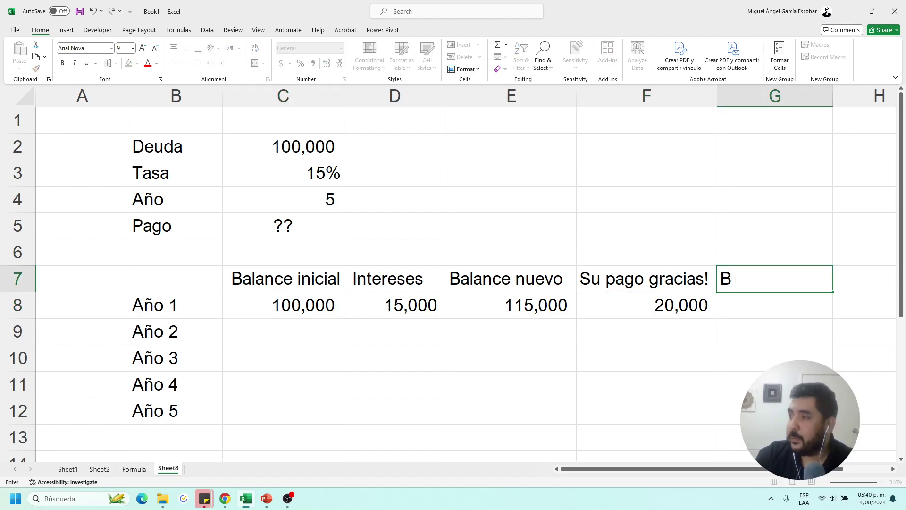
text(alance final)
key(Return)
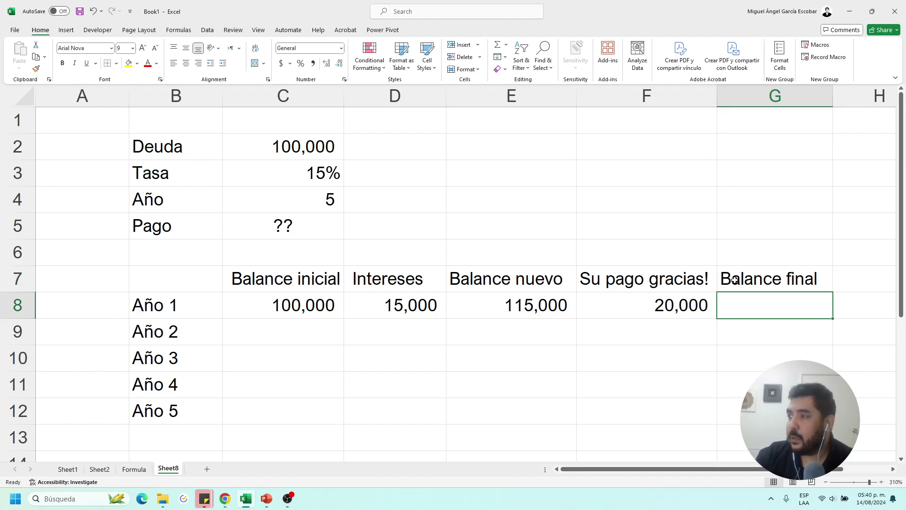
- Calculate the Año 1 final balance in G8 as the new balance minus the payment, E8-F8
text(+)
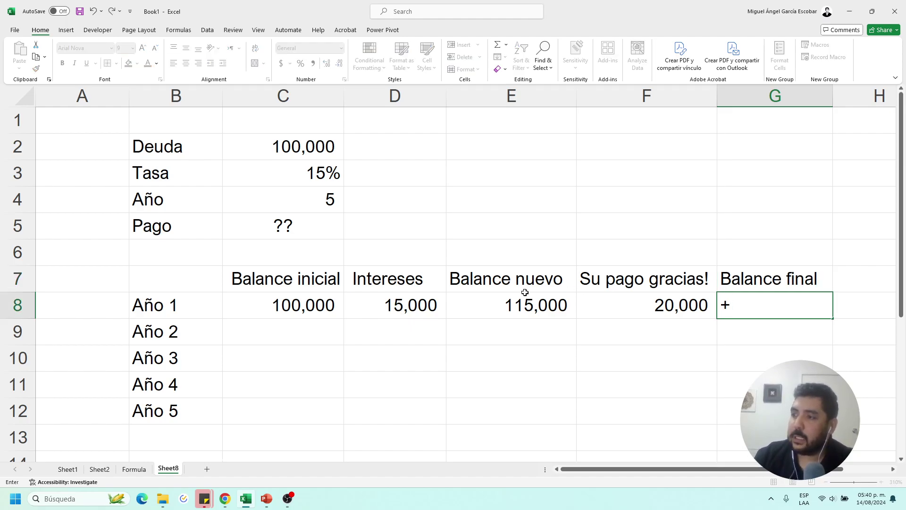
click(457, 307)
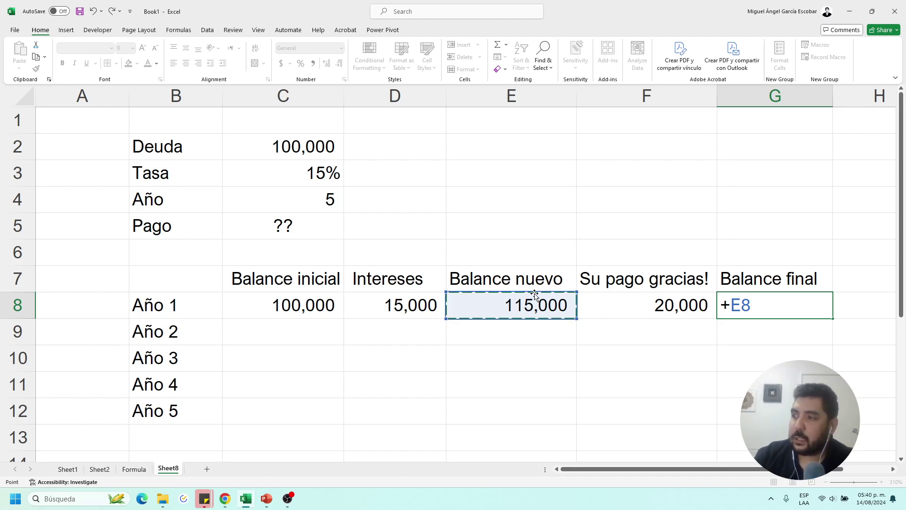
text(-)
click(651, 299)
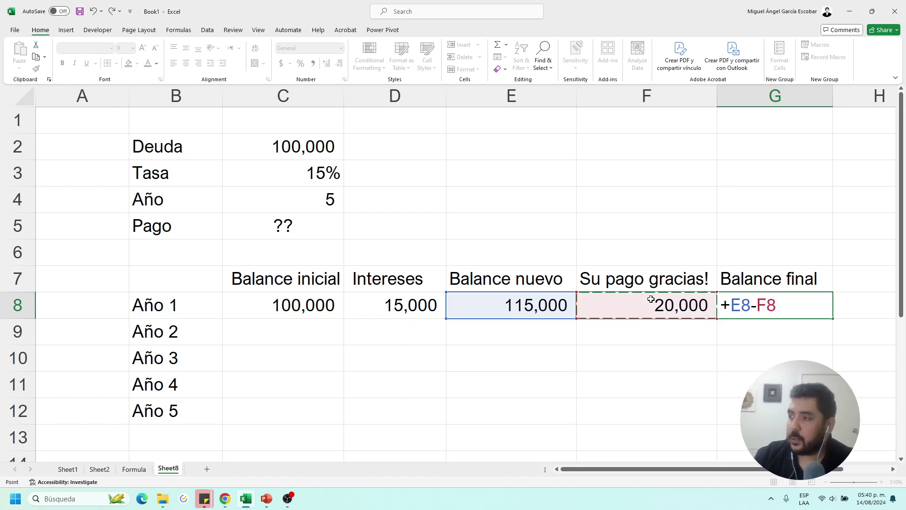
key(Return)
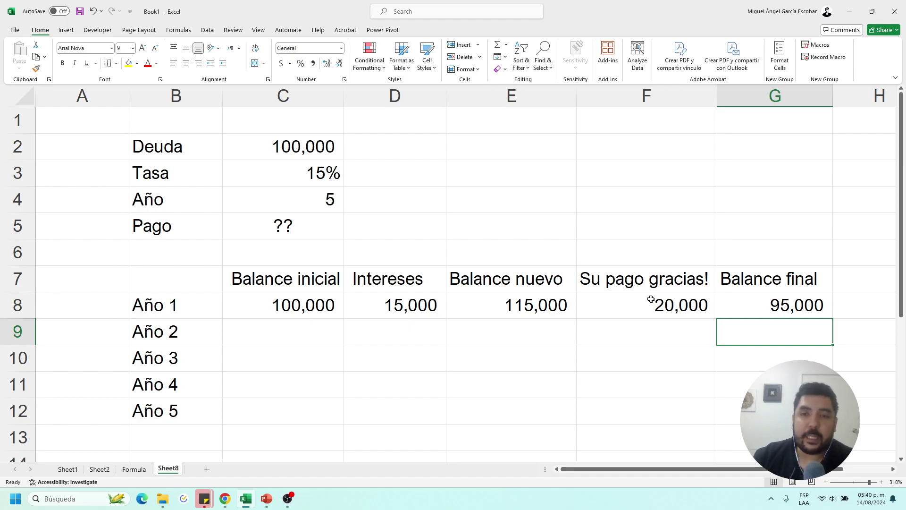
click(765, 312)
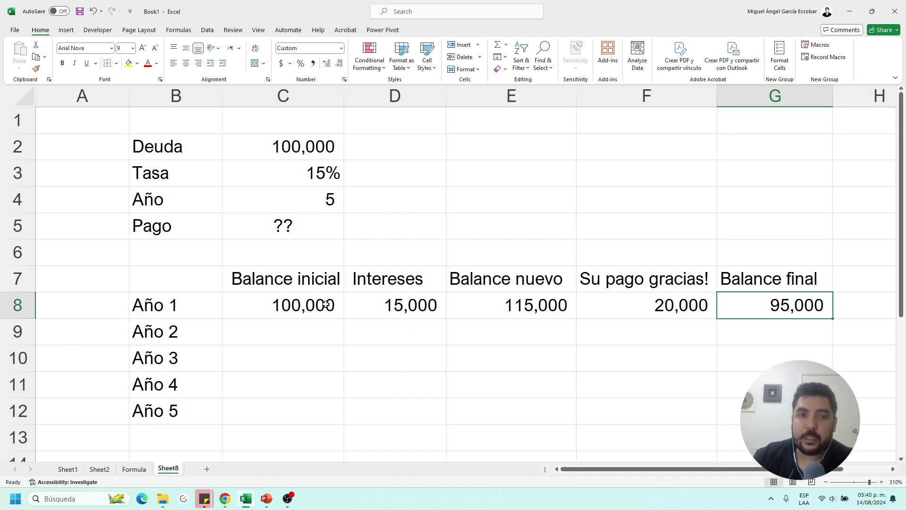
- Try an Año 1 payment of 1000 in F8, and undo the change
click(654, 314)
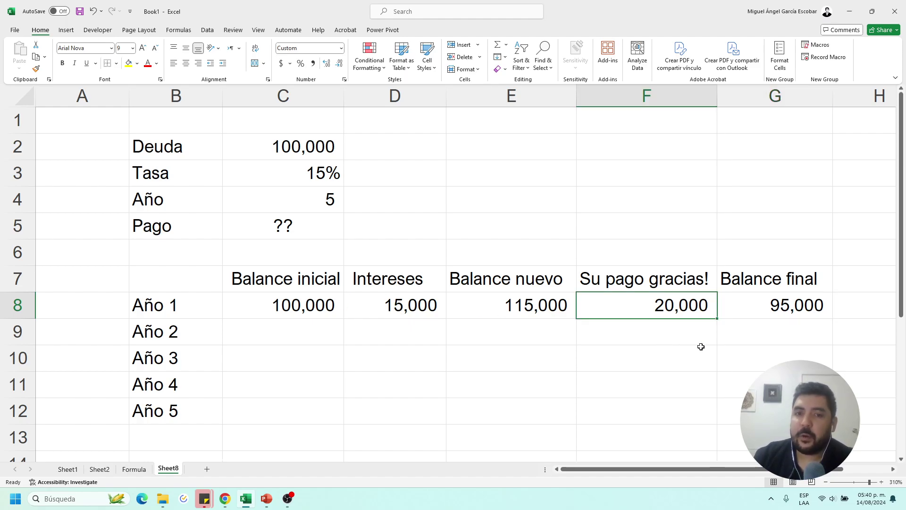
text(1000)
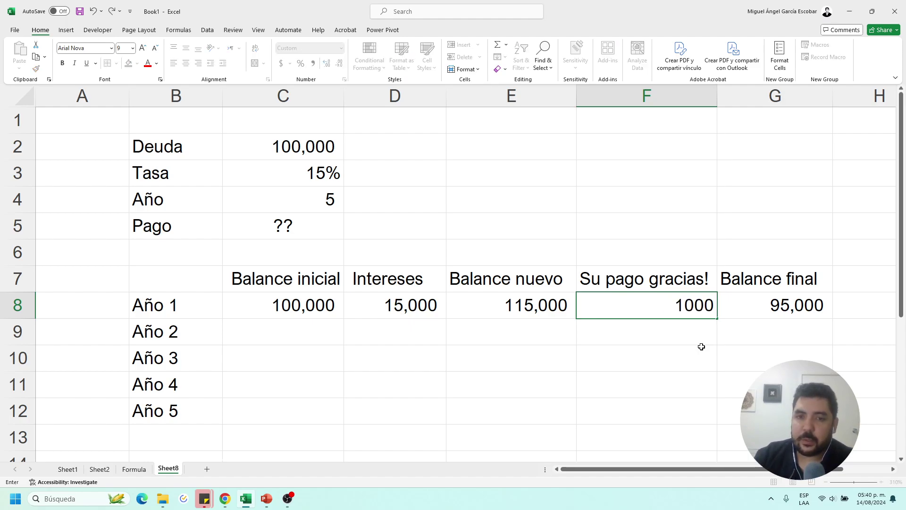
key(Return)
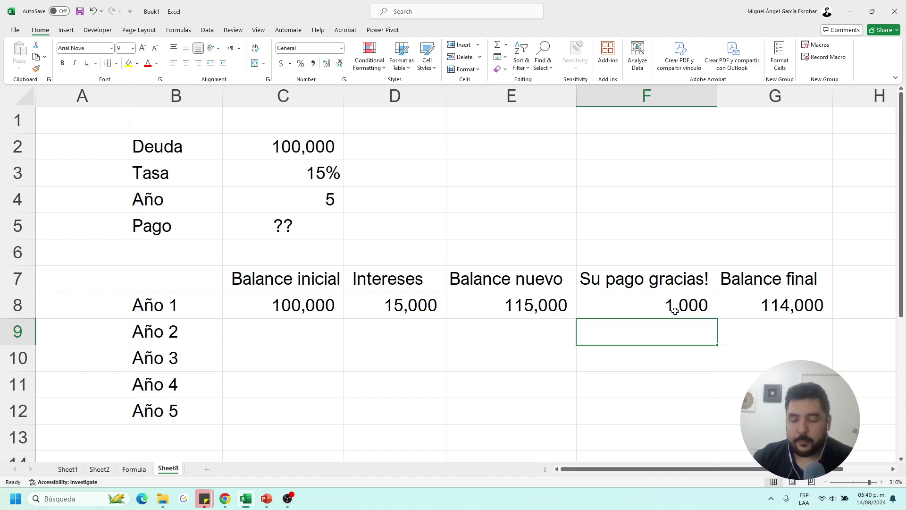
key(ctrl+z)
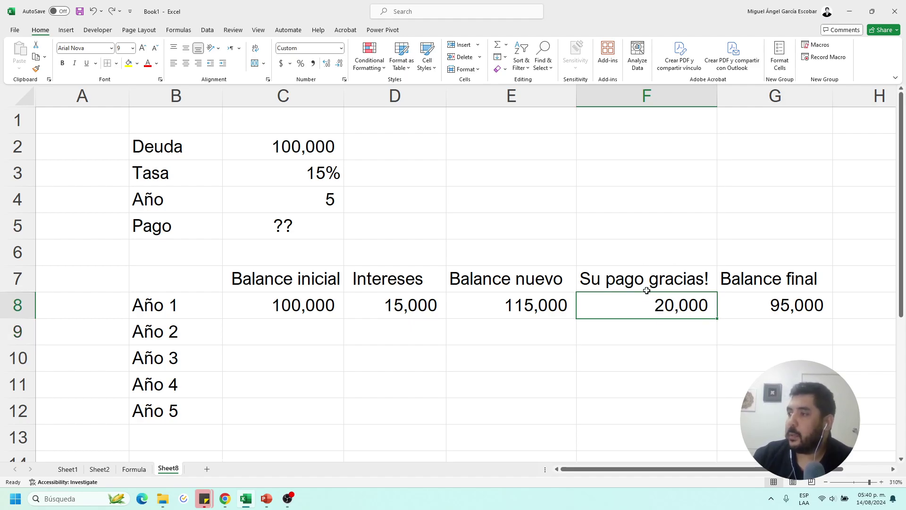
- Set the Año 2 initial balance in C9 equal to the Año 1 final balance in G8
click(785, 303)
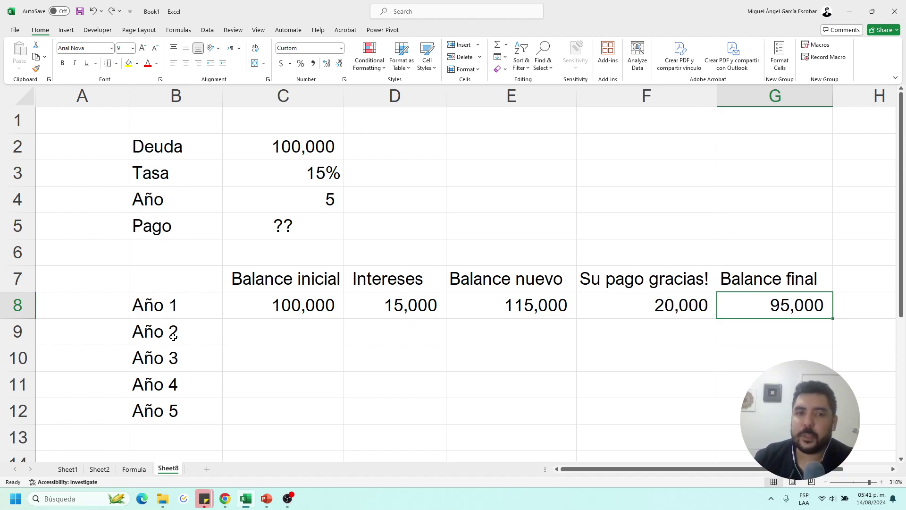
click(236, 334)
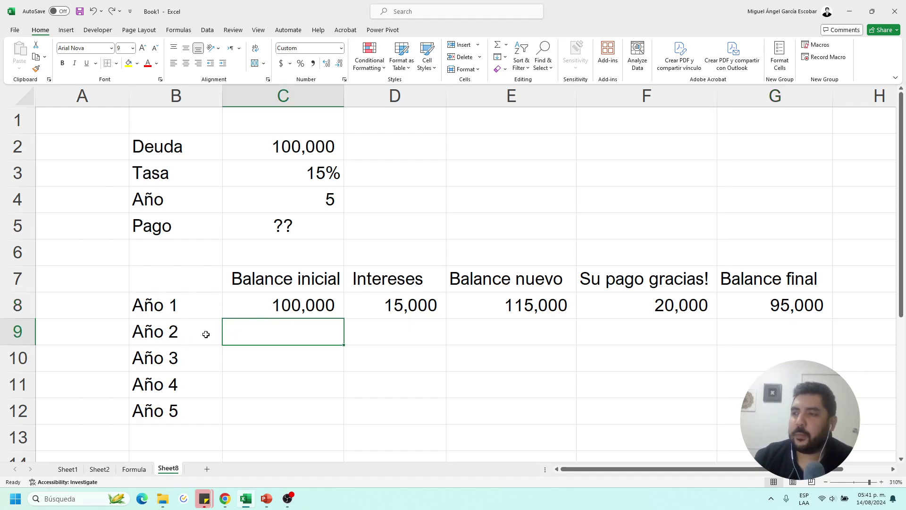
text(+)
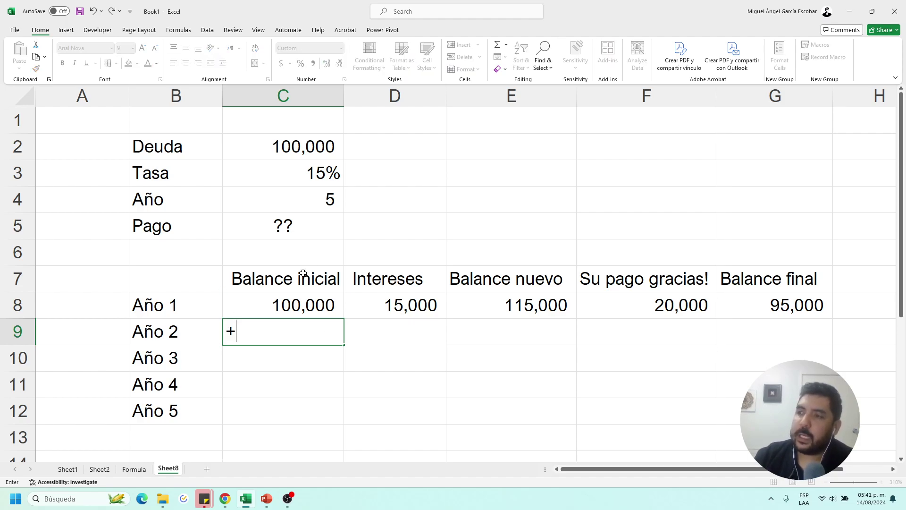
click(762, 297)
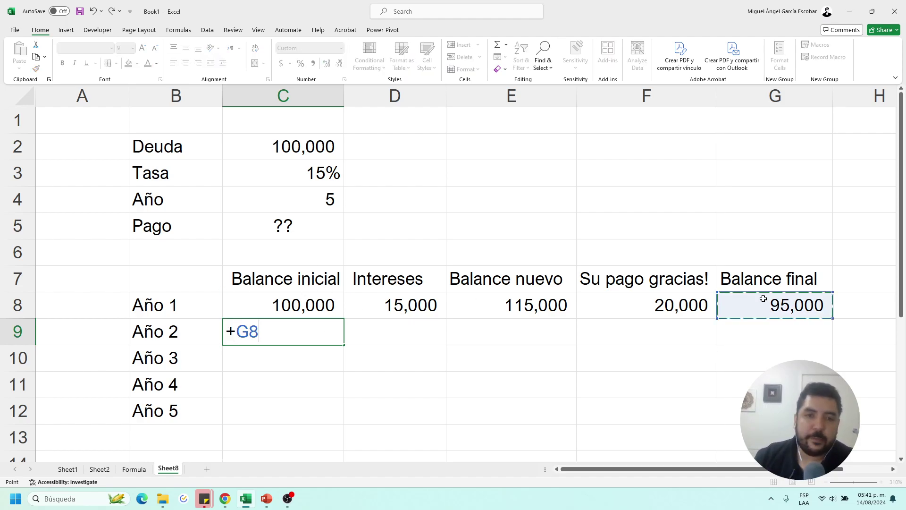
key(Return)
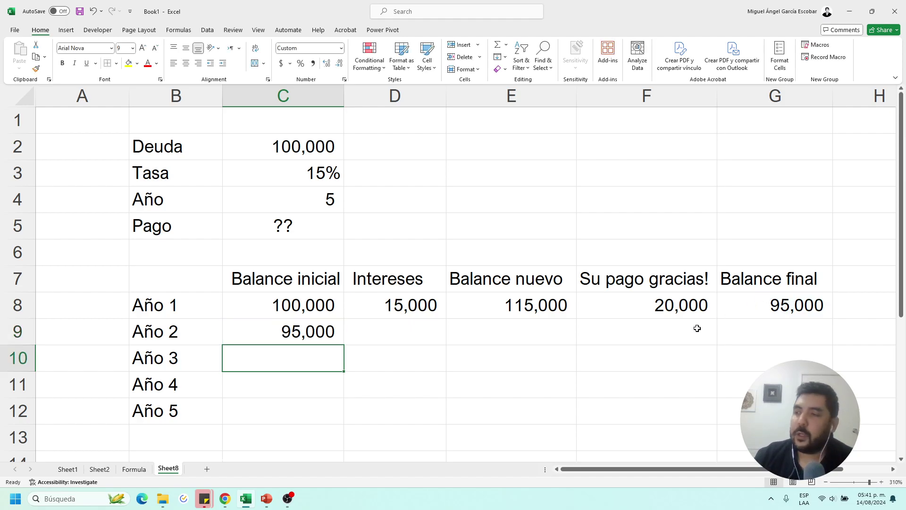
- Calculate the Año 2 interest in D9 as C9*$C$3, with an absolute reference to the rate
click(391, 324)
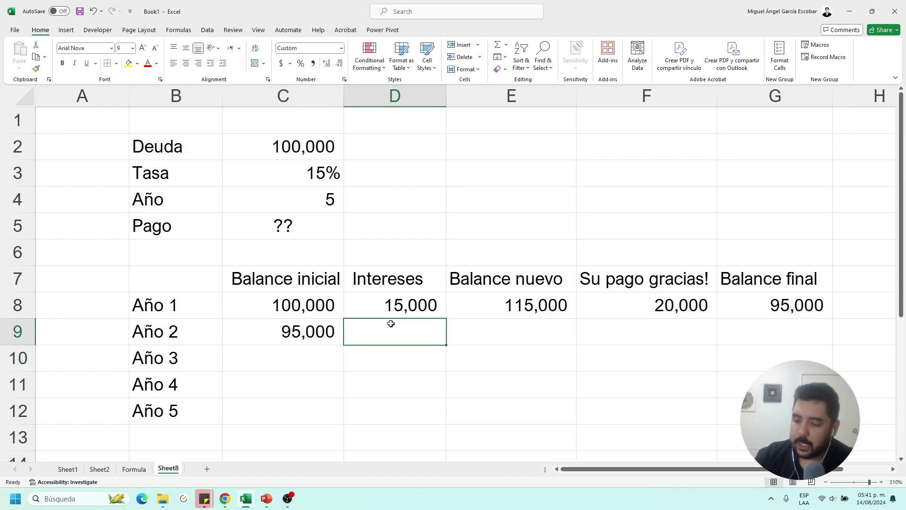
text(+)
key(Left)
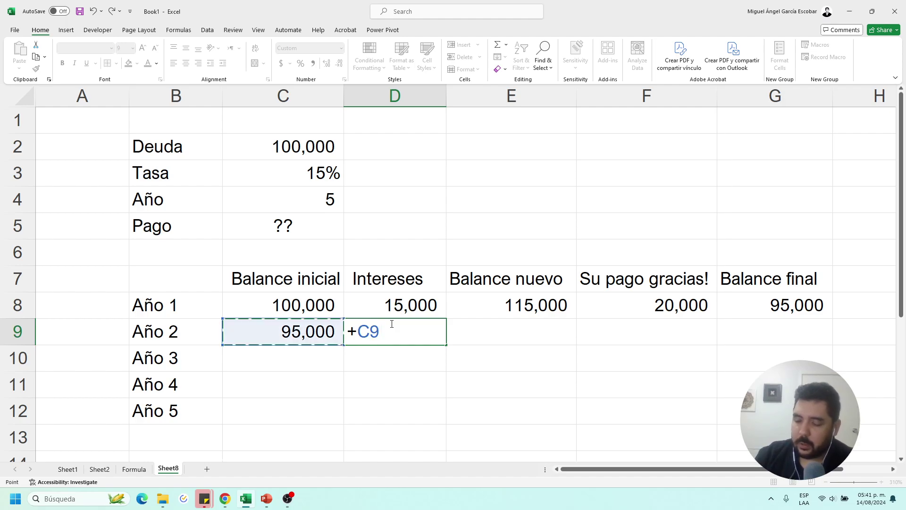
text(*)
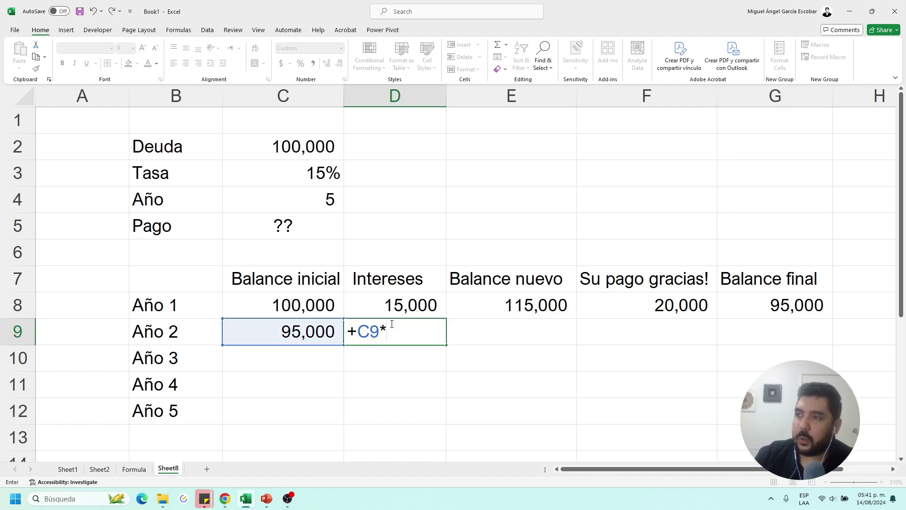
click(286, 175)
key(F4)
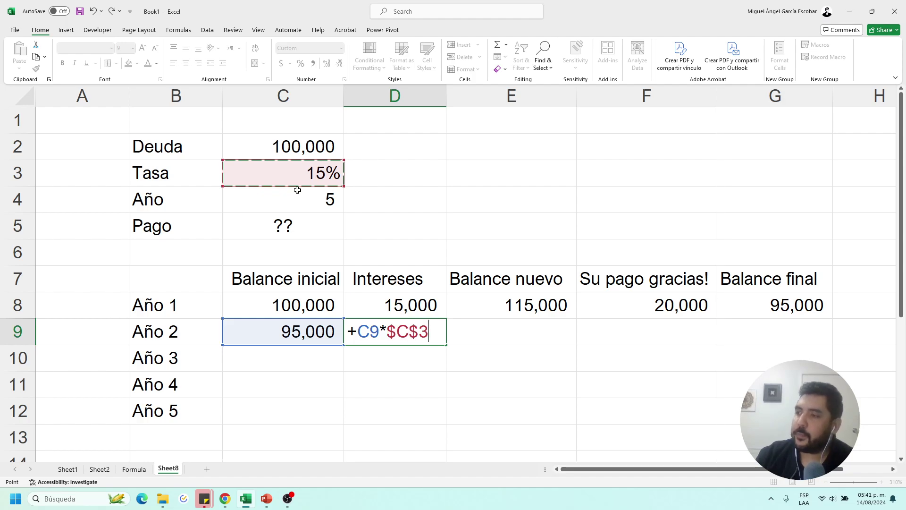
key(Return)
- Calculate the Año 2 new balance in E9 as the initial balance plus interest, C9+D9
key(Right)
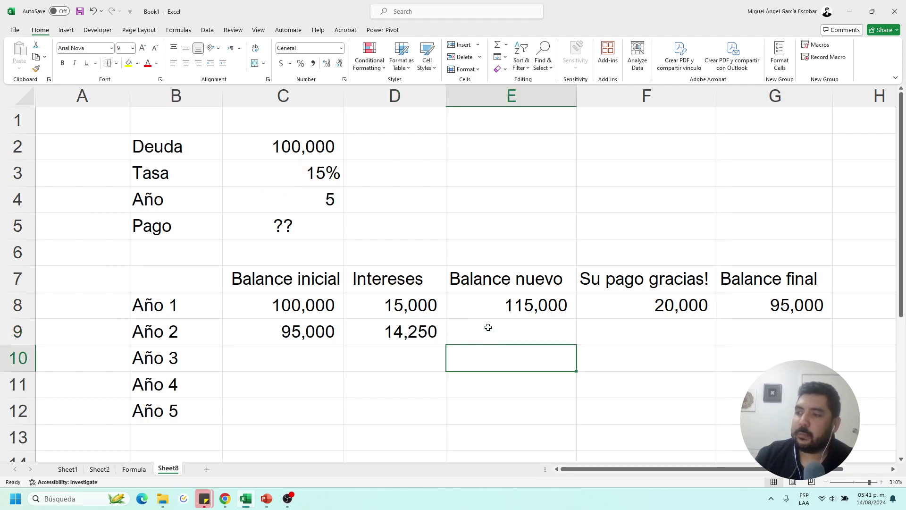
key(Up)
text(+)
key(Left)
key(Left)
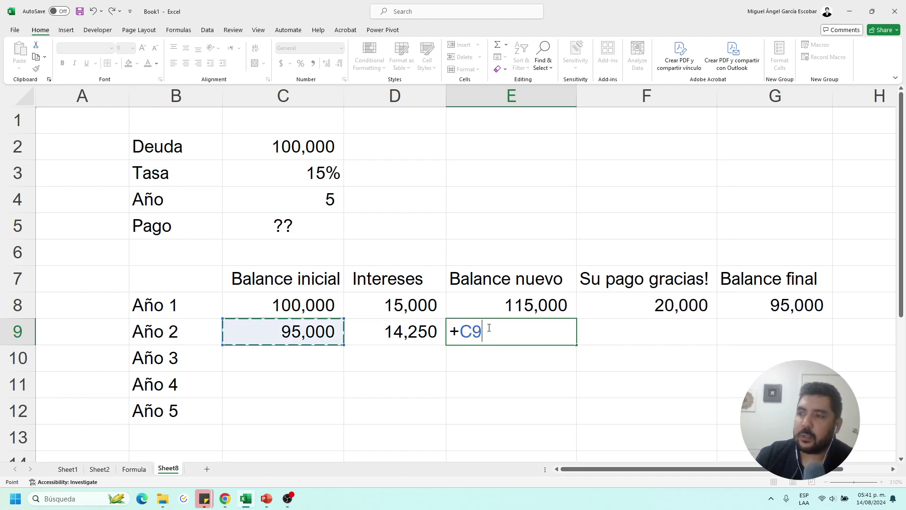
text(+)
key(Left)
key(Return)
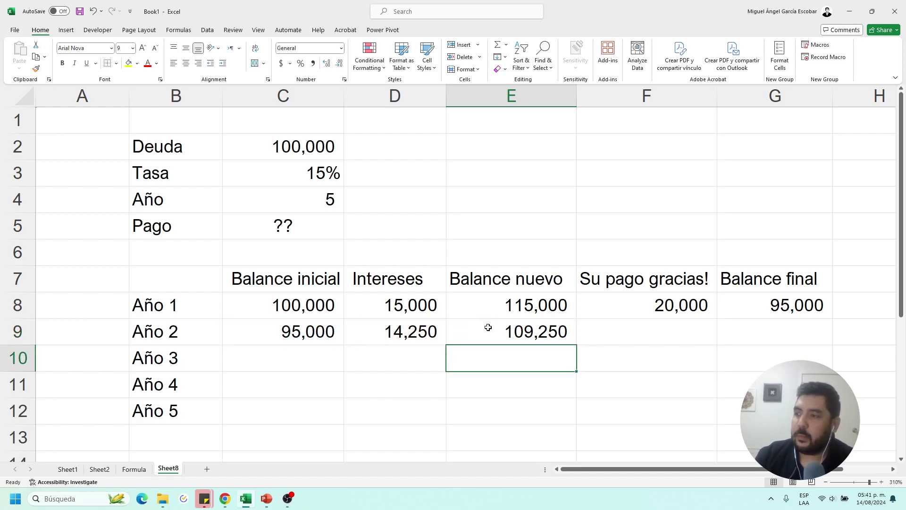
click(488, 327)
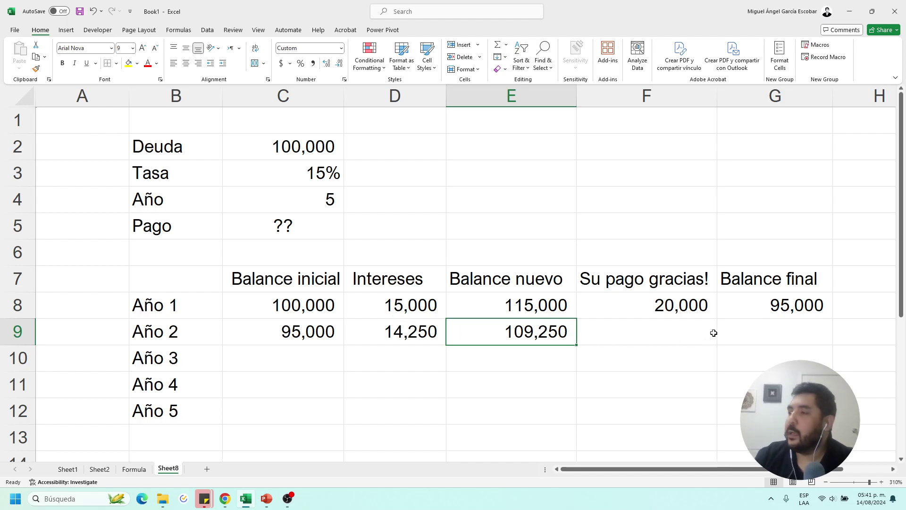
- Enter a fixed Año 2 payment of 20000 in F9
click(661, 332)
text(2)
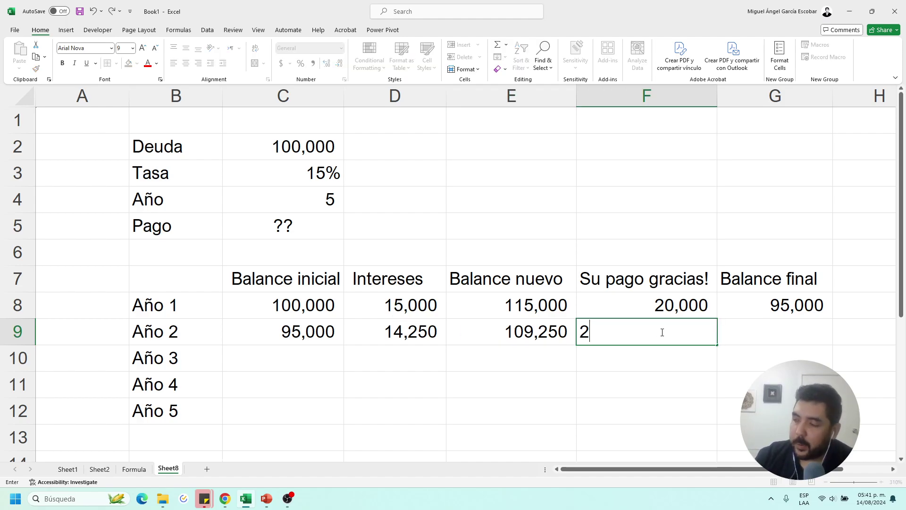
text(0000)
key(Return)
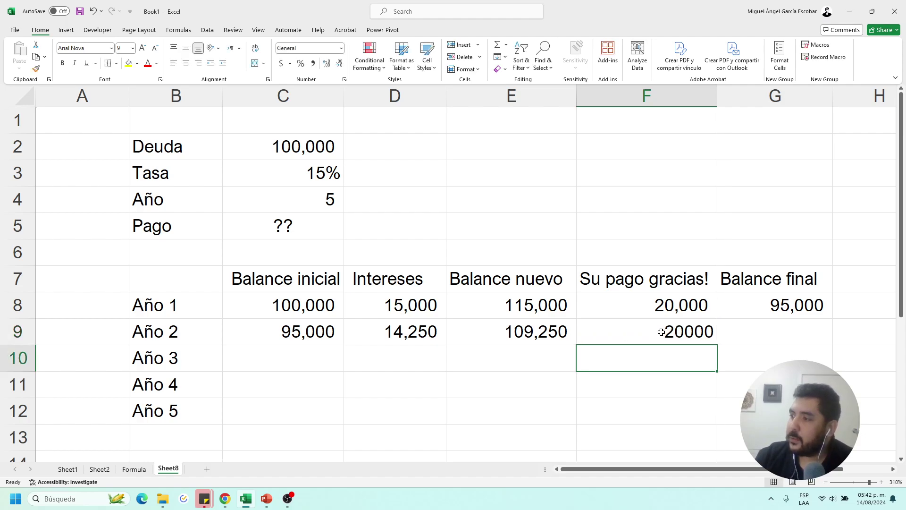
- Link the Año 2 payment in F9 to the Año 1 payment with the formula +F8
click(662, 332)
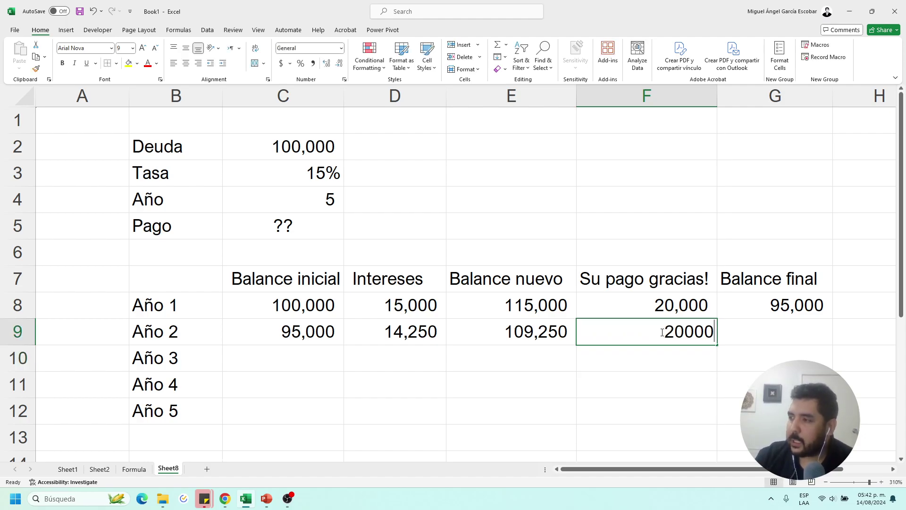
text(+)
click(674, 304)
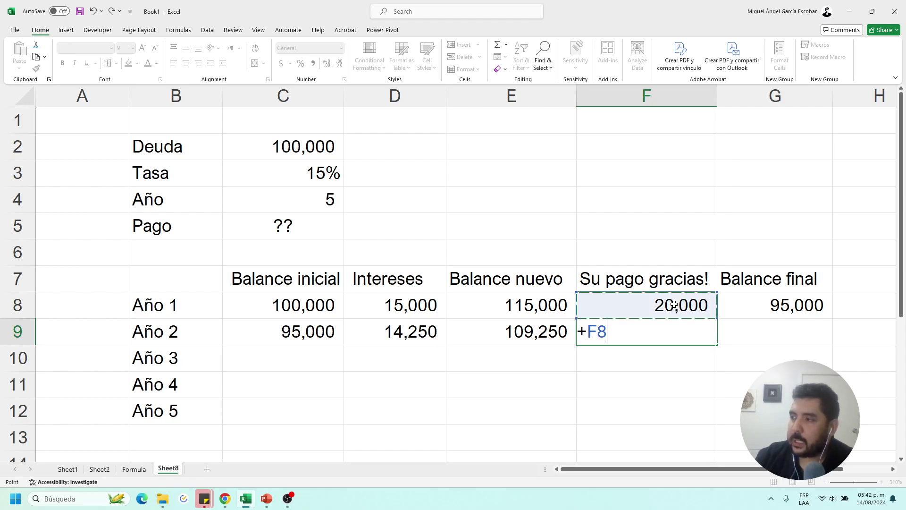
key(Return)
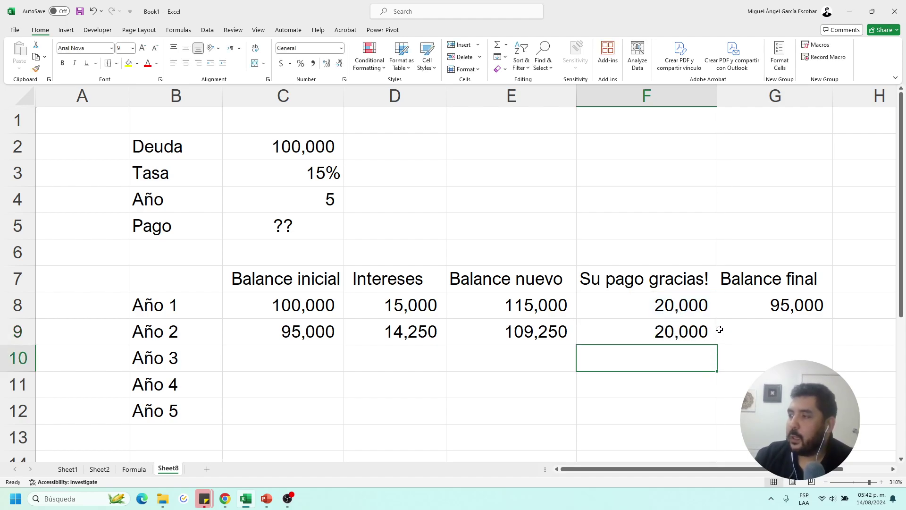
- Copy the final balance formula from G8 to G9 and check its cell references
click(738, 324)
click(751, 312)
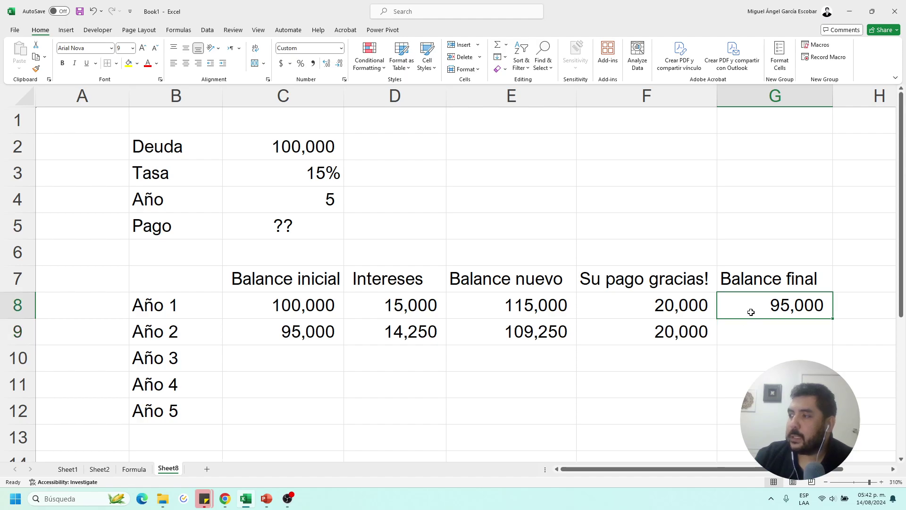
key(ctrl+c)
click(735, 333)
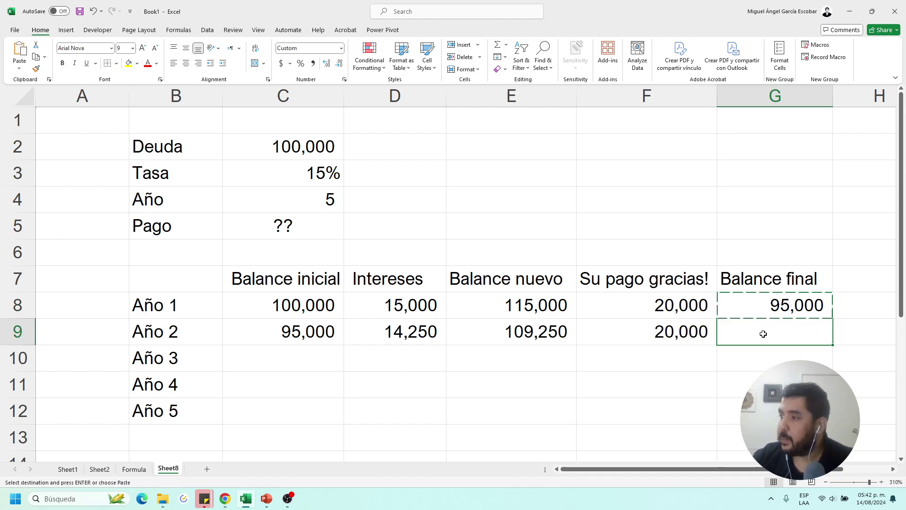
key(ctrl+v)
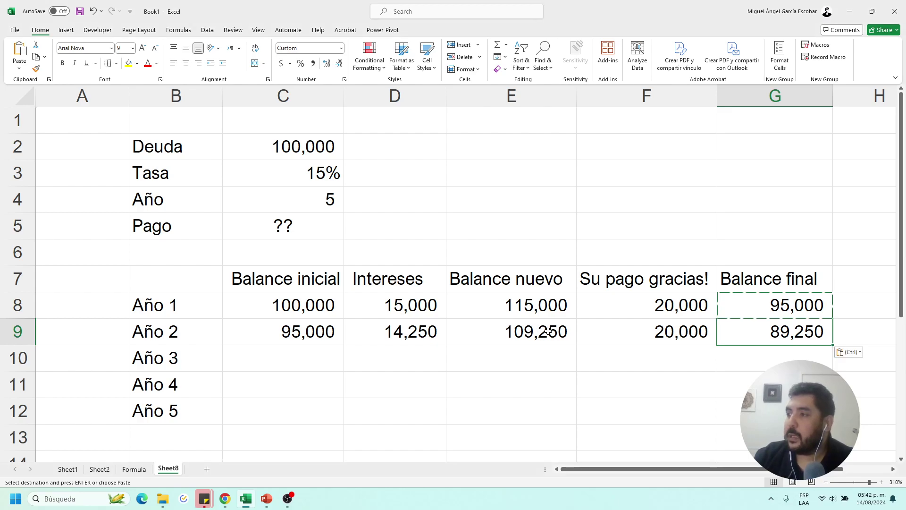
key(Escape)
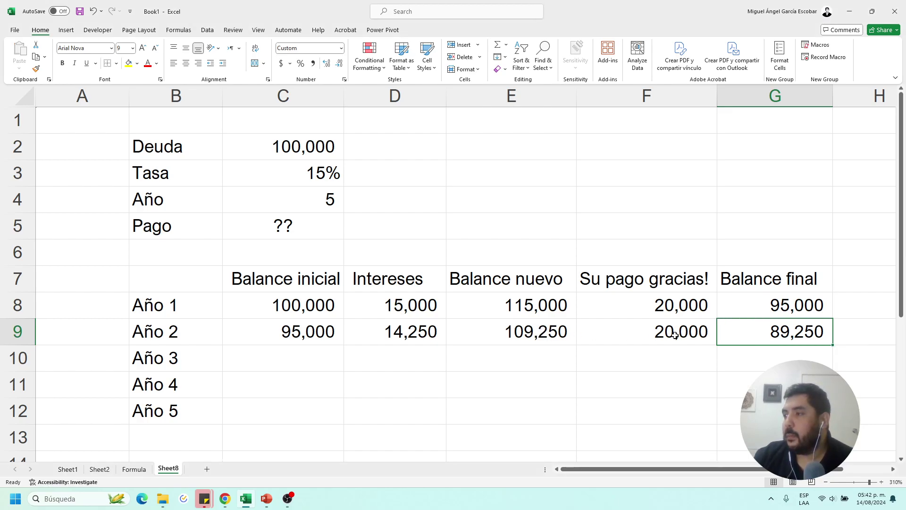
double_click(763, 334)
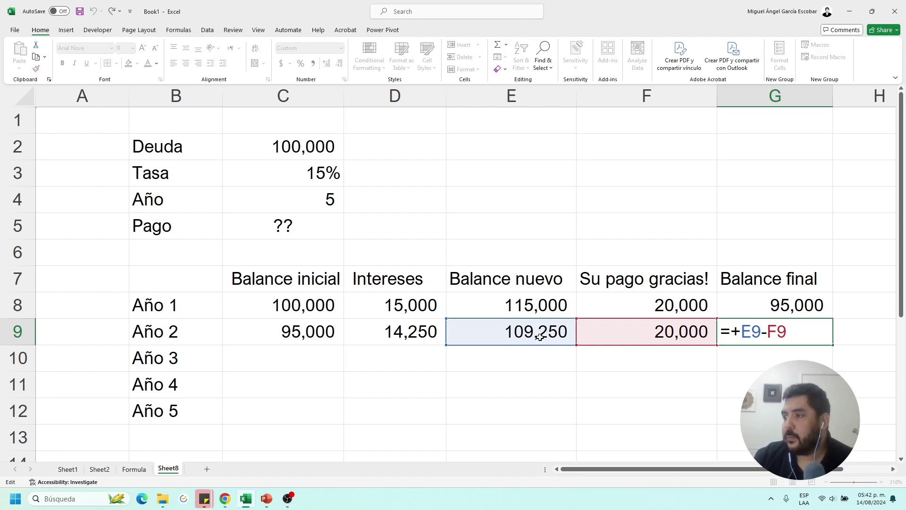
key(Escape)
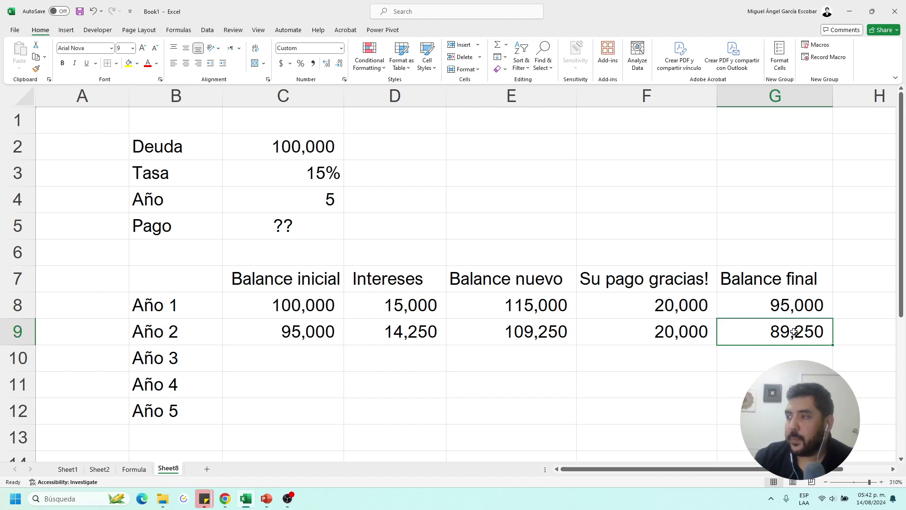
- Copy the Año 2 row C9:G9 into the Año 3 row starting at C10
drag(264, 336, 770, 338)
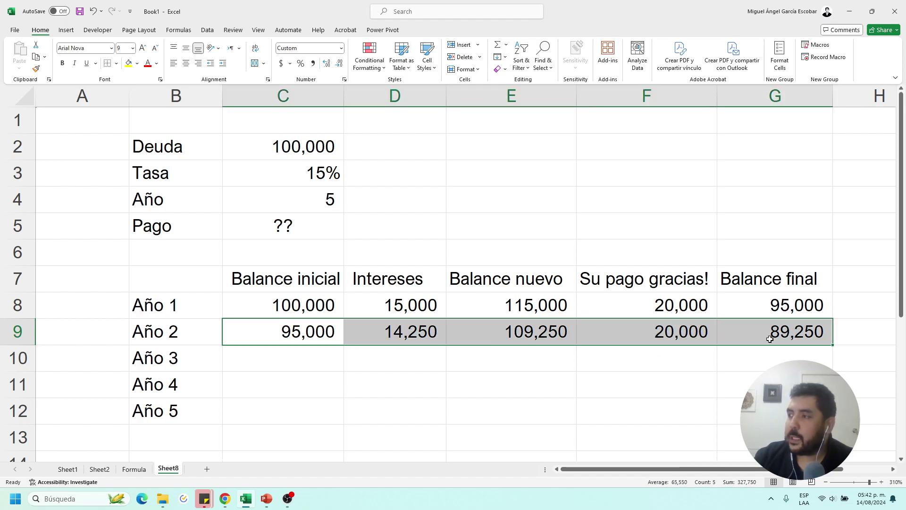
key(ctrl+c)
click(298, 358)
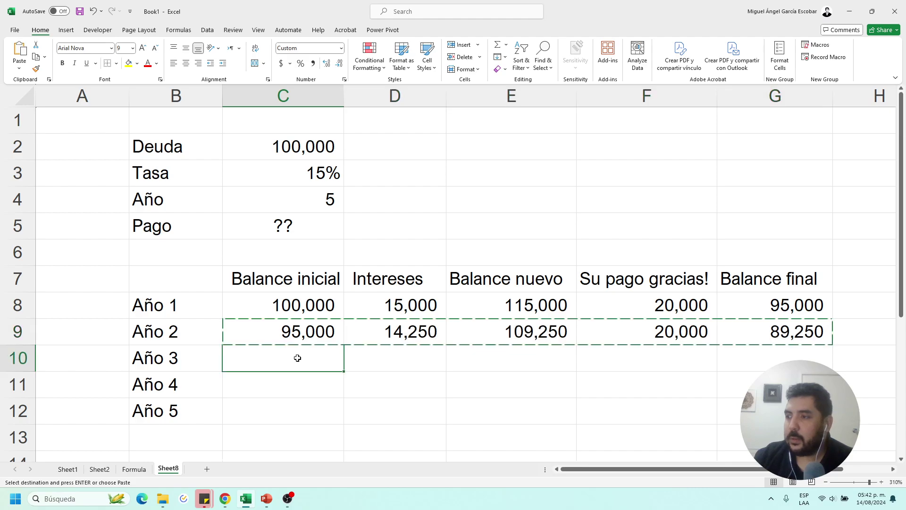
key(ctrl+v)
key(Escape)
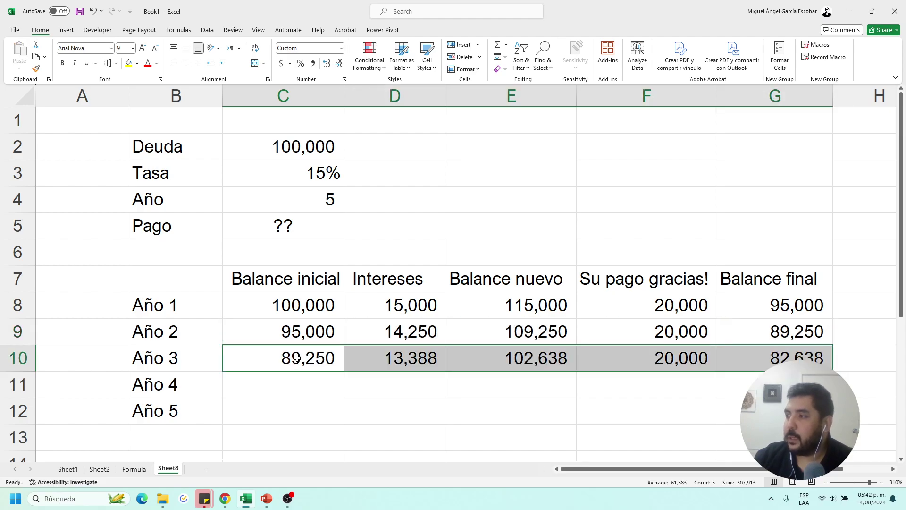
- Check the copied Año 3 formulas for interest, new balance, payment and final balance in D10:G10
click(273, 353)
double_click(352, 358)
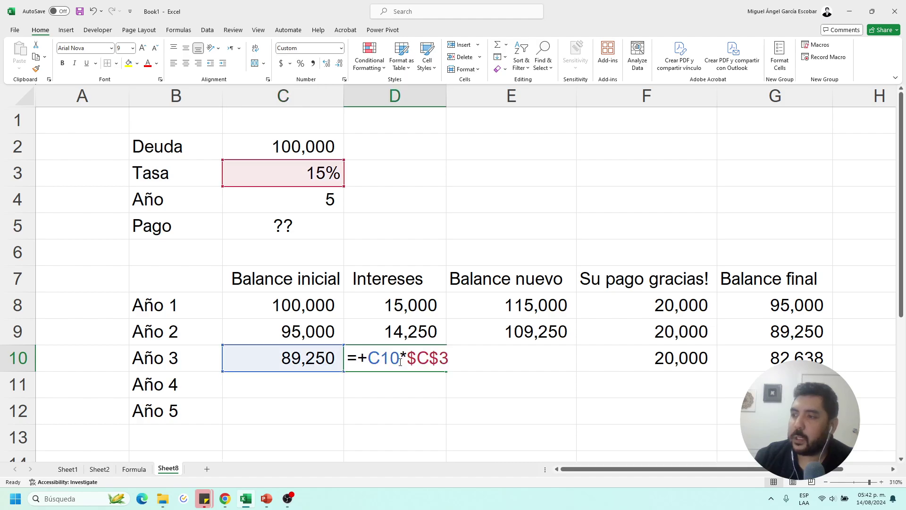
key(Escape)
double_click(512, 359)
key(Escape)
double_click(635, 355)
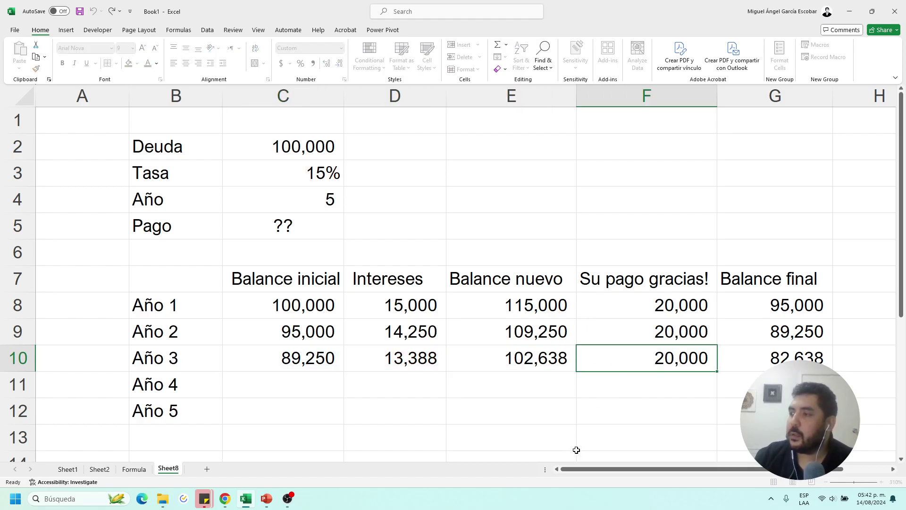
key(Escape)
double_click(744, 367)
key(Escape)
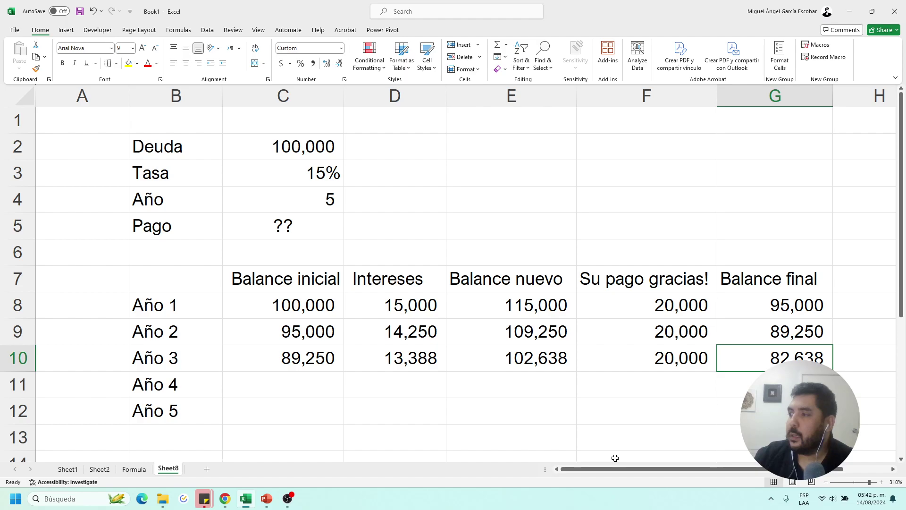
- Copy the Año 3 row C10:G10 into the Año 4 and Año 5 rows, and review the payments in F8:F12
drag(288, 356, 728, 355)
key(ctrl+c)
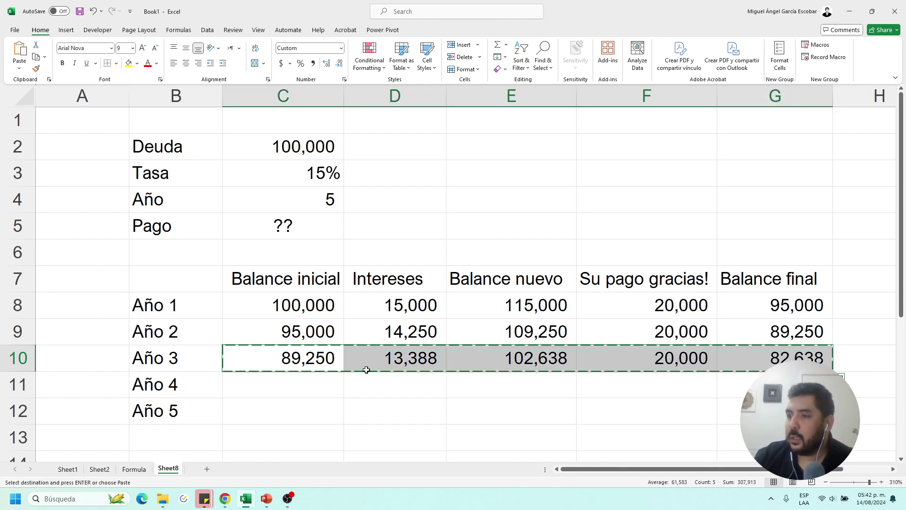
click(284, 382)
key(ctrl+v)
click(279, 409)
key(ctrl+v)
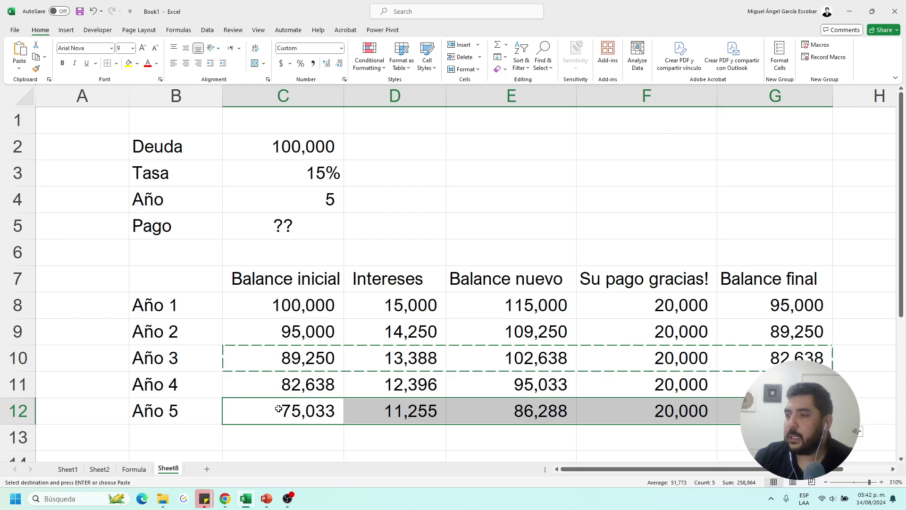
key(Escape)
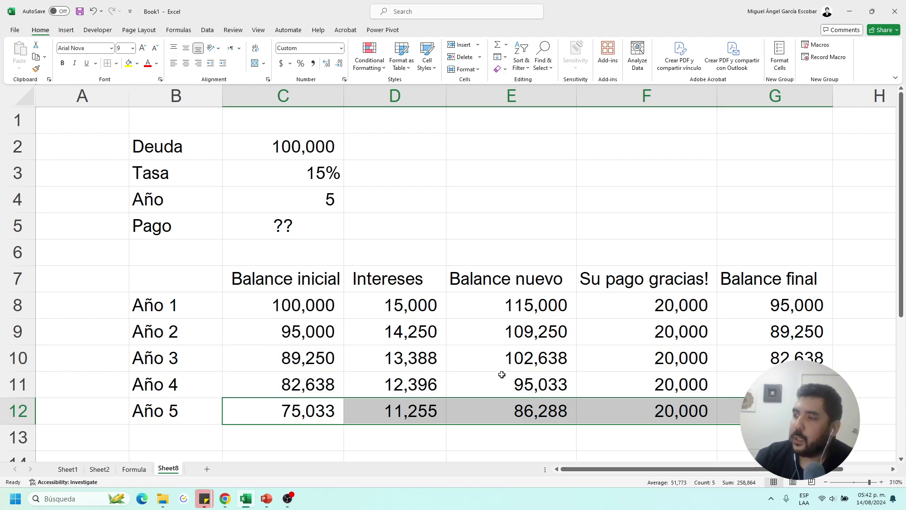
drag(641, 297, 643, 405)
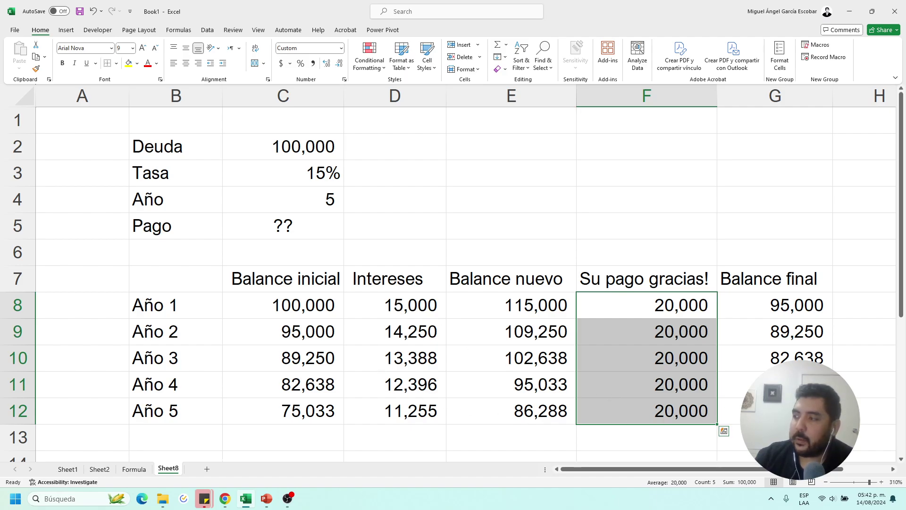
click(735, 408)
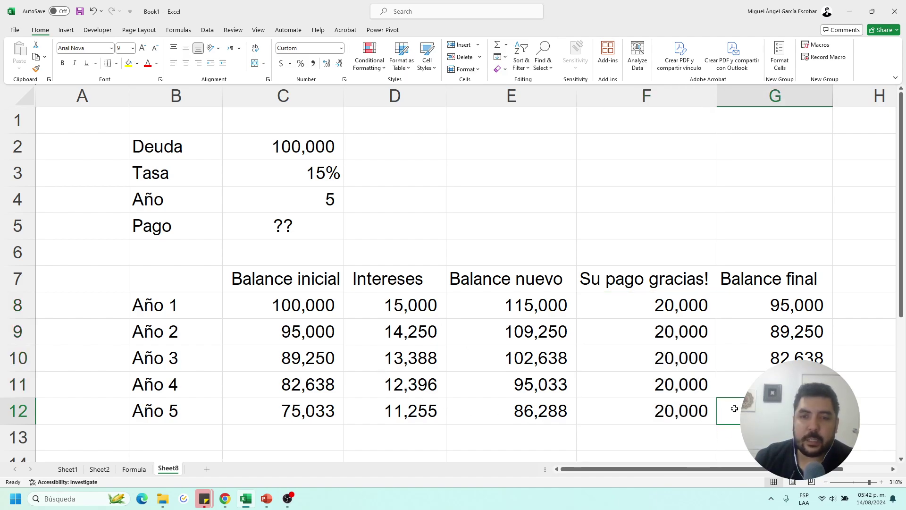
- Change the font color of the Pago placeholder in C5 to red
drag(755, 415, 751, 214)
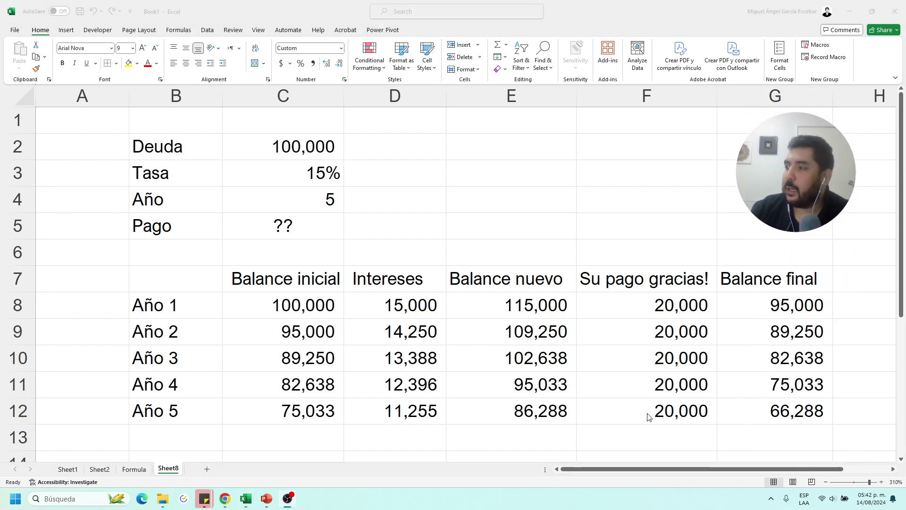
click(755, 411)
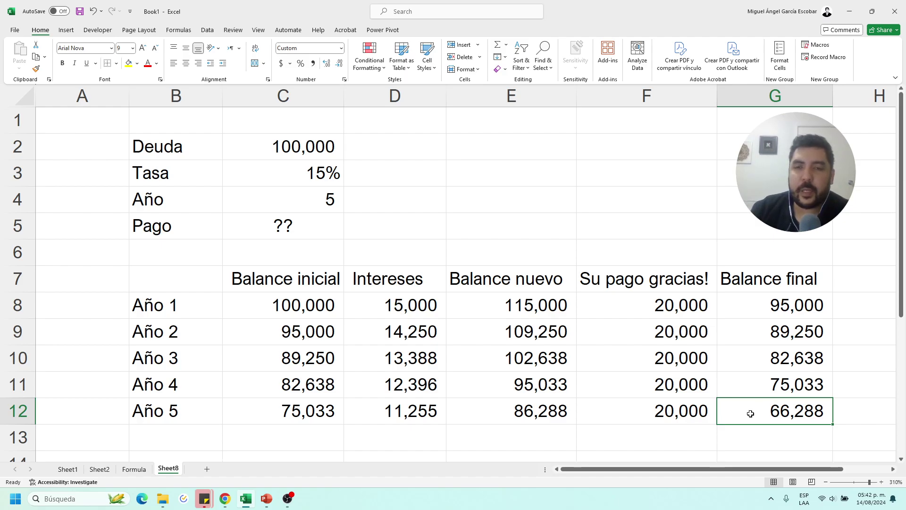
click(349, 252)
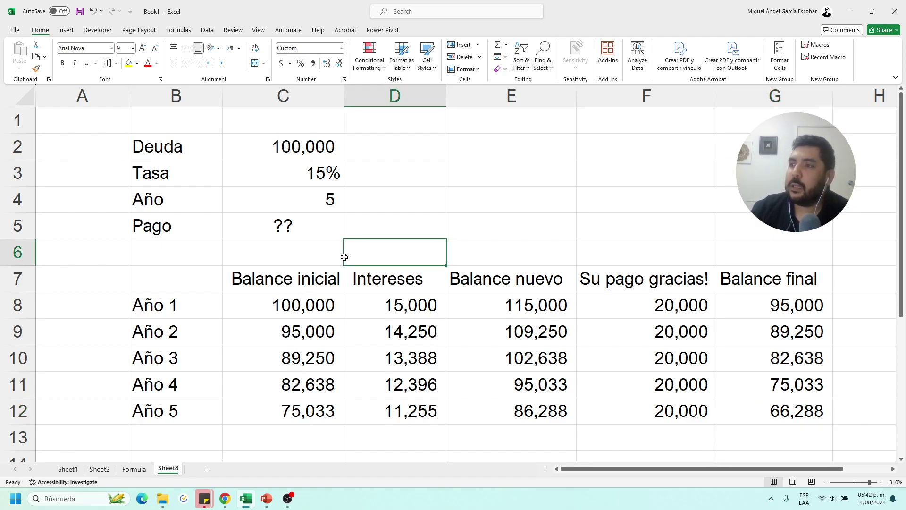
click(299, 217)
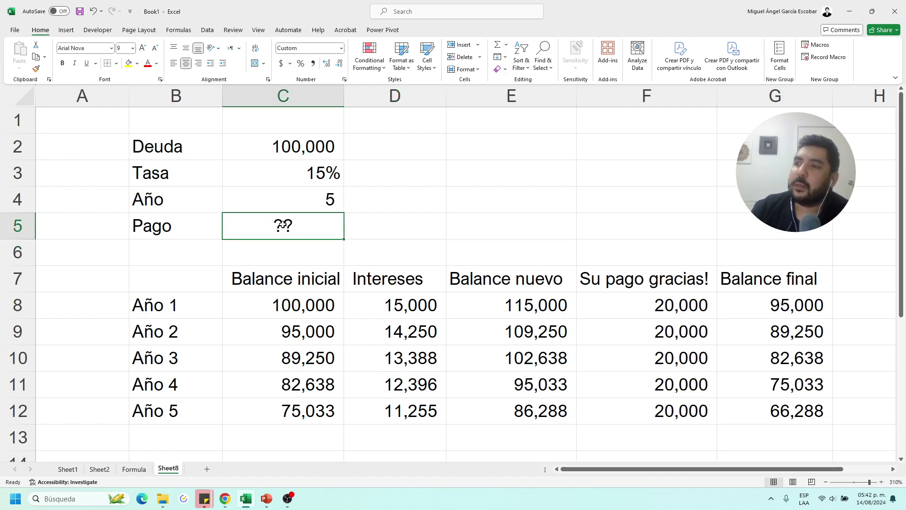
click(148, 62)
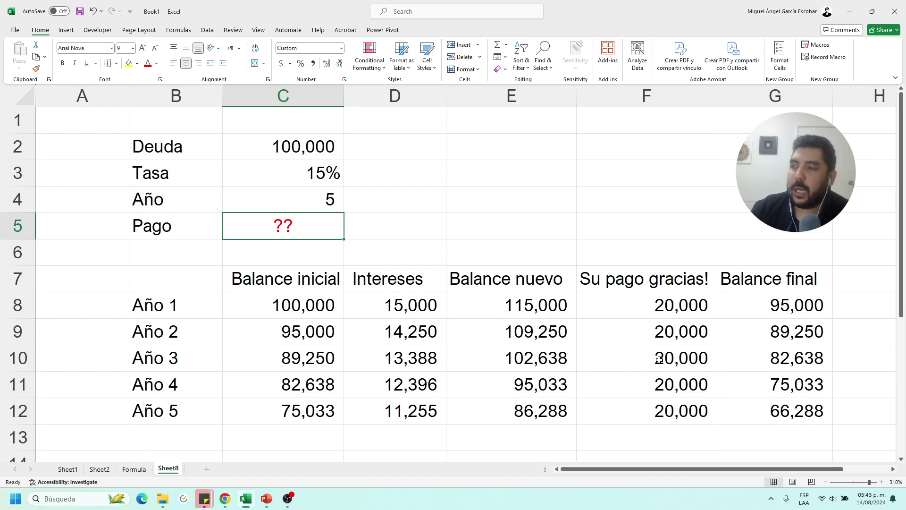
- Replace the Pago placeholder in C5 with a trial payment of 20000
click(785, 419)
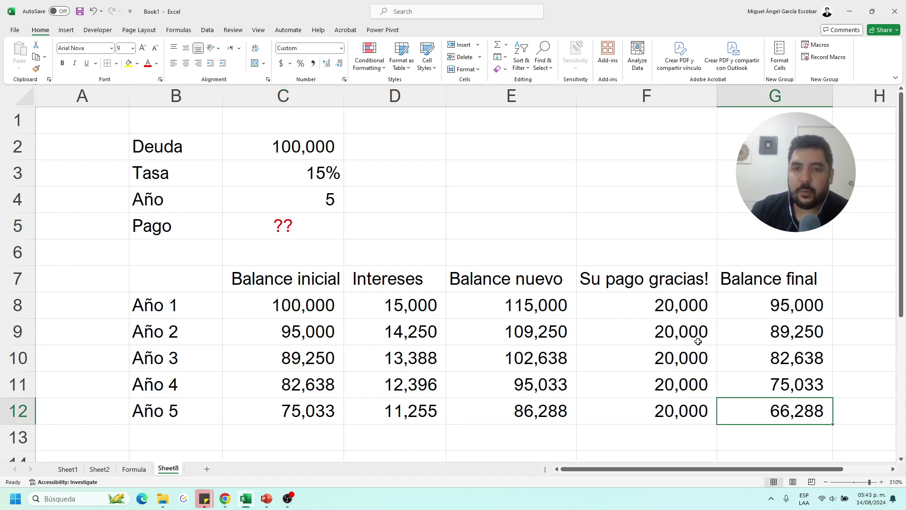
click(773, 247)
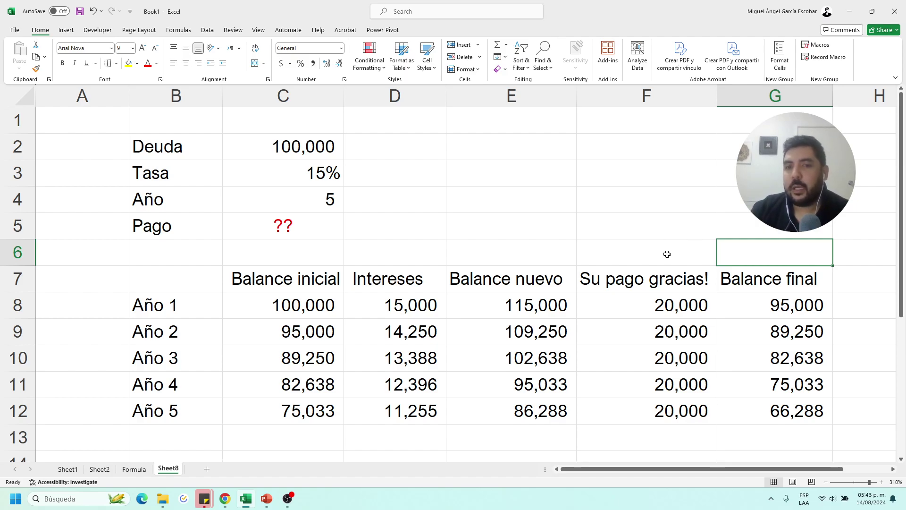
click(471, 149)
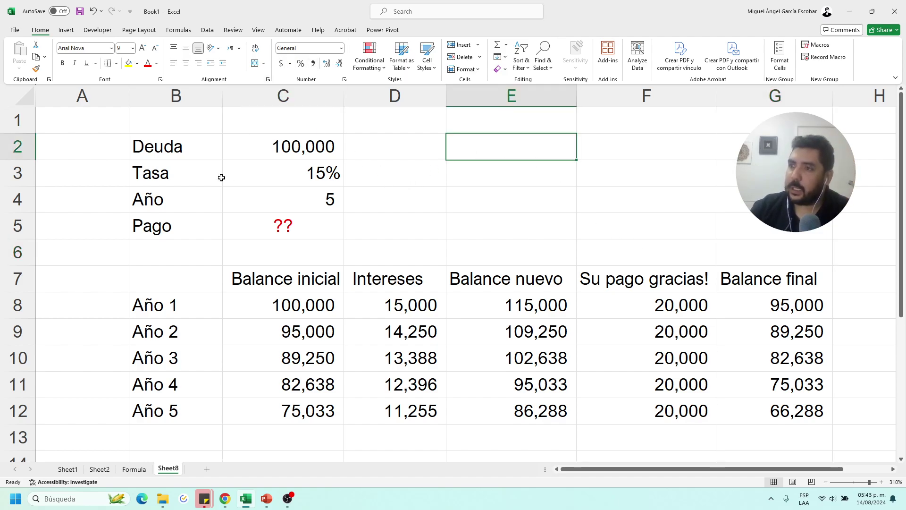
click(257, 235)
text(20000)
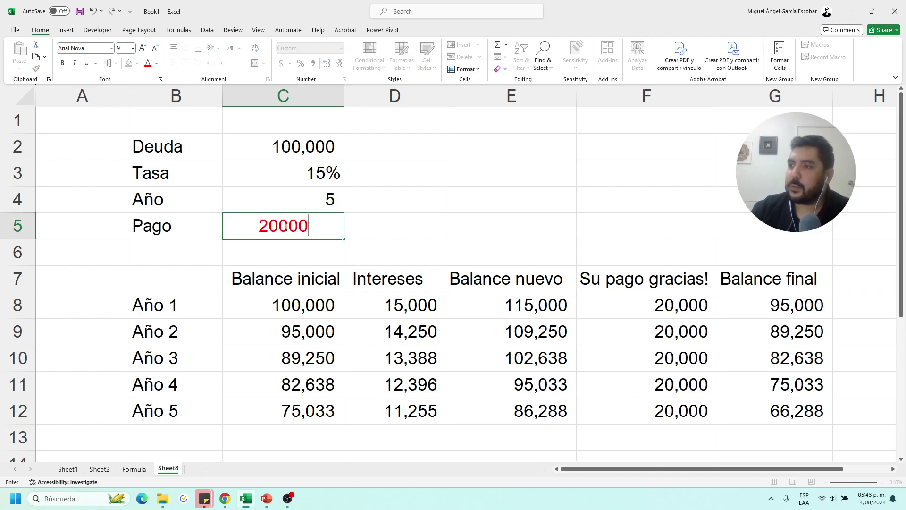
key(Return)
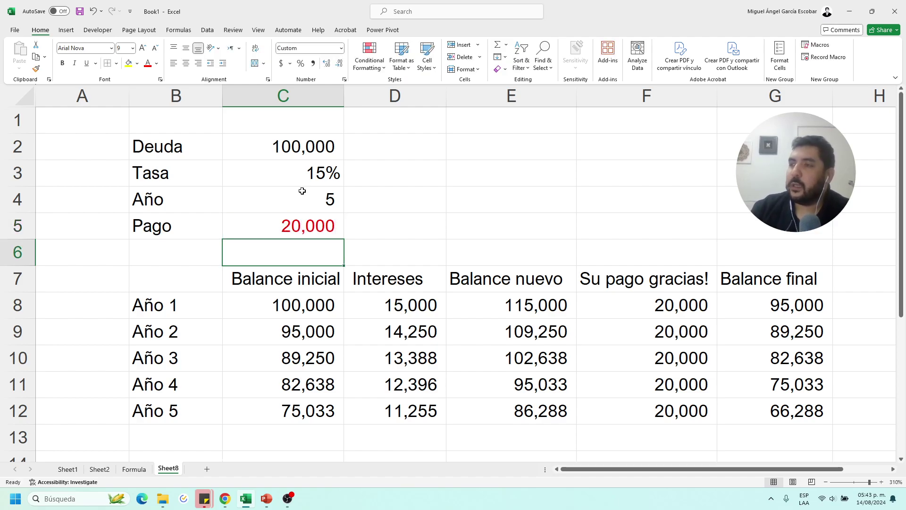
- Link the Año 1 payment in F8 to the Pago cell with the formula +C5
click(302, 218)
click(686, 318)
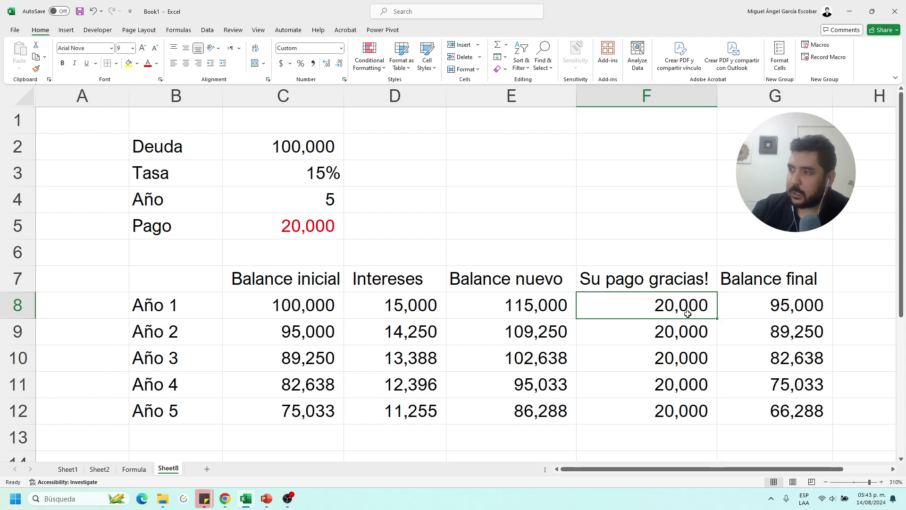
text(+)
click(309, 231)
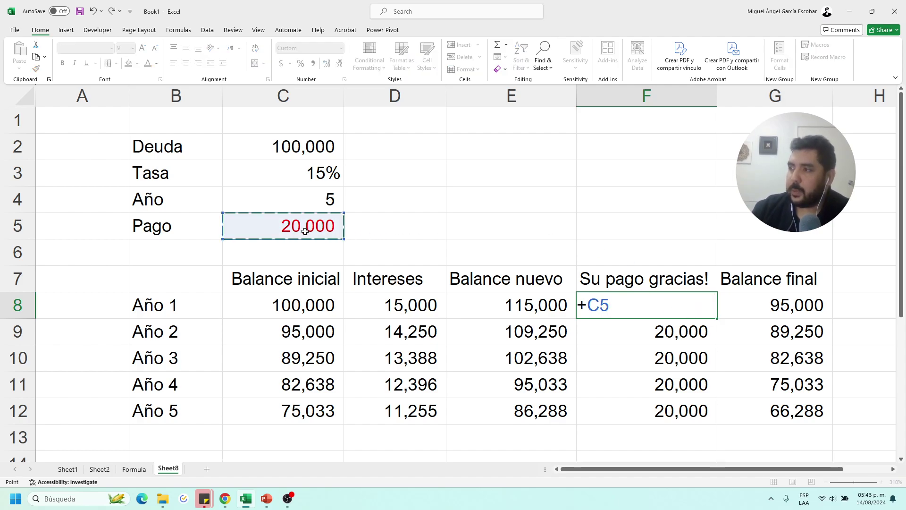
key(Return)
- Test a payment of 0 in C5 and review the resulting payments and the Año 5 final balance
click(259, 228)
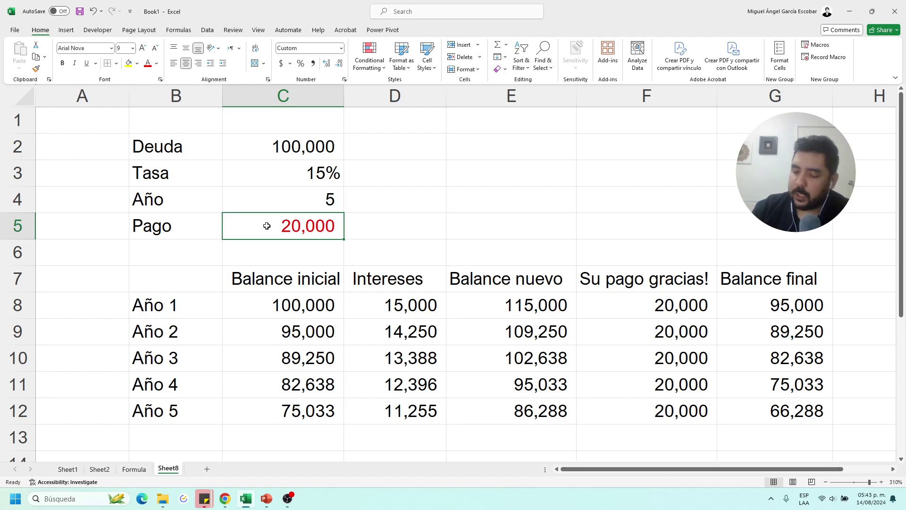
text(0)
key(Return)
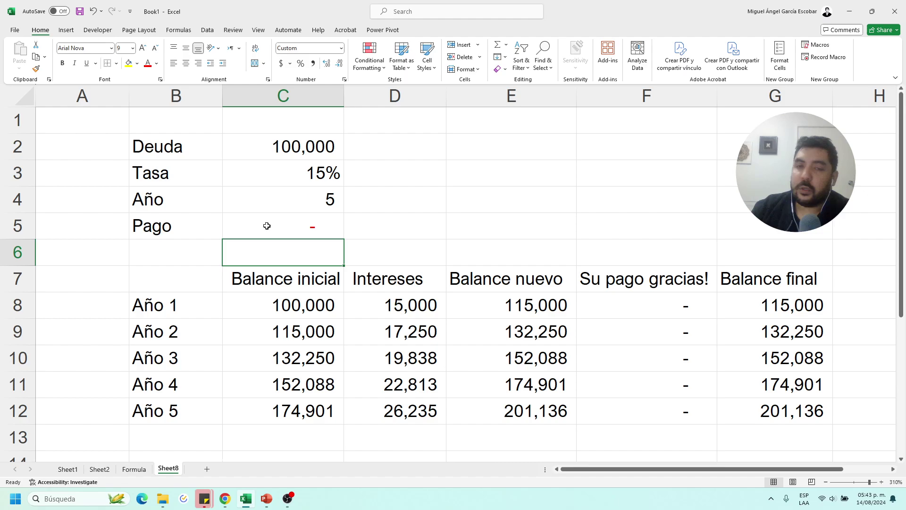
click(619, 295)
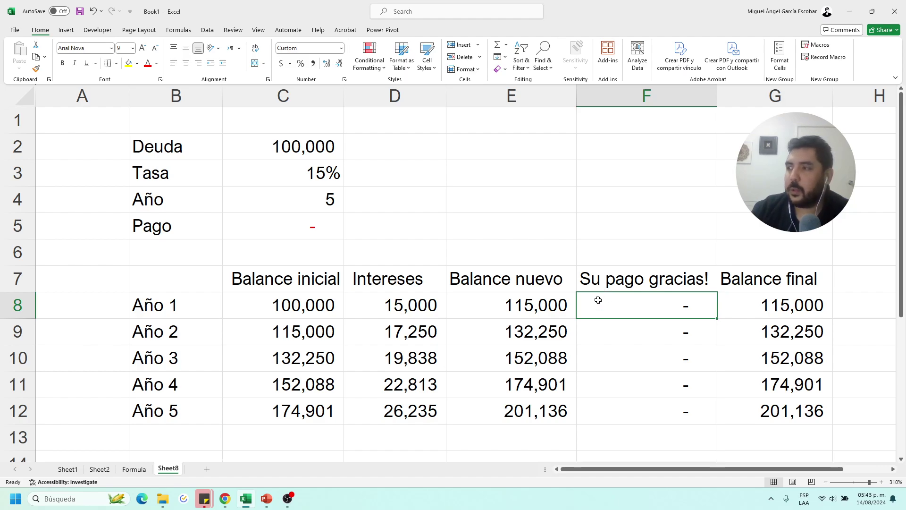
click(295, 227)
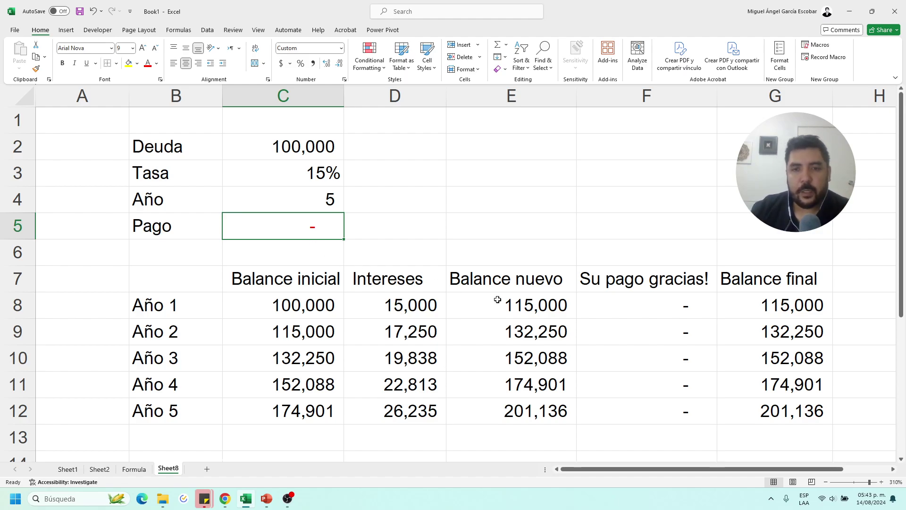
click(756, 403)
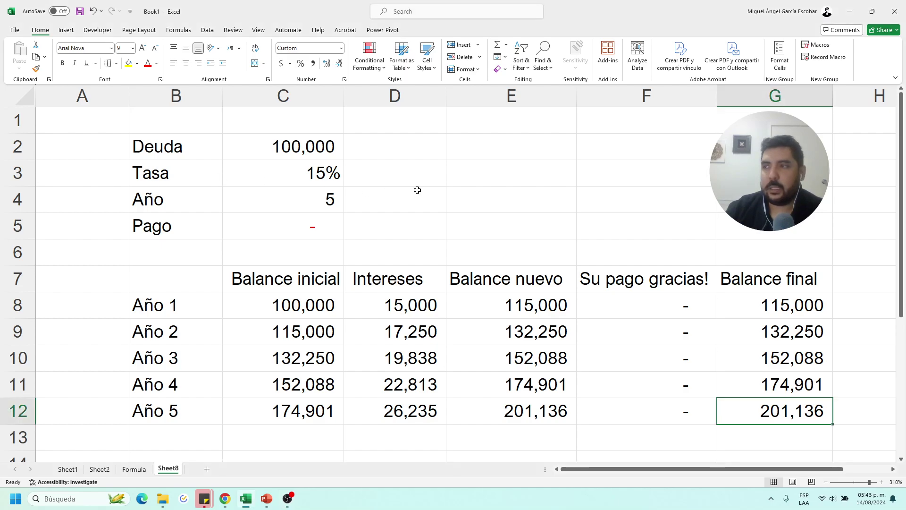
click(564, 175)
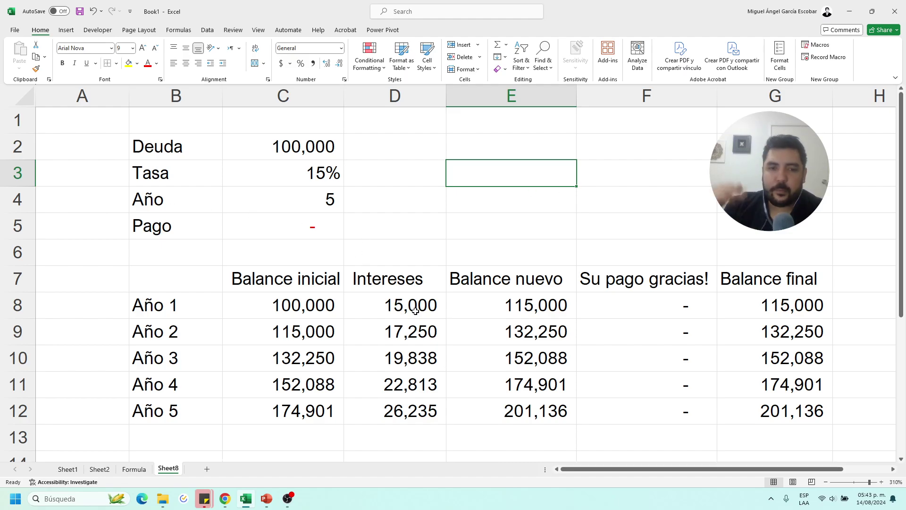
- Test a payment of 50000 in C5 and check the Año 3 final balance in G10
click(306, 233)
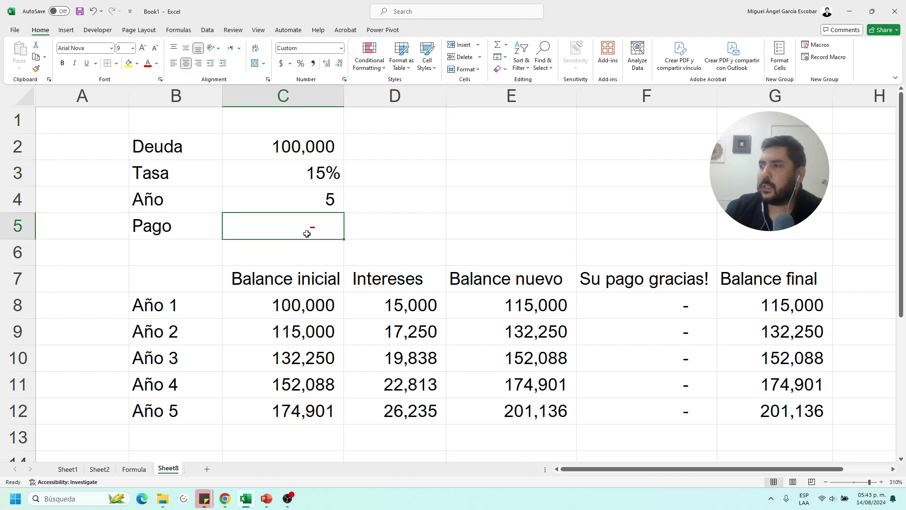
key(ctrl+v)
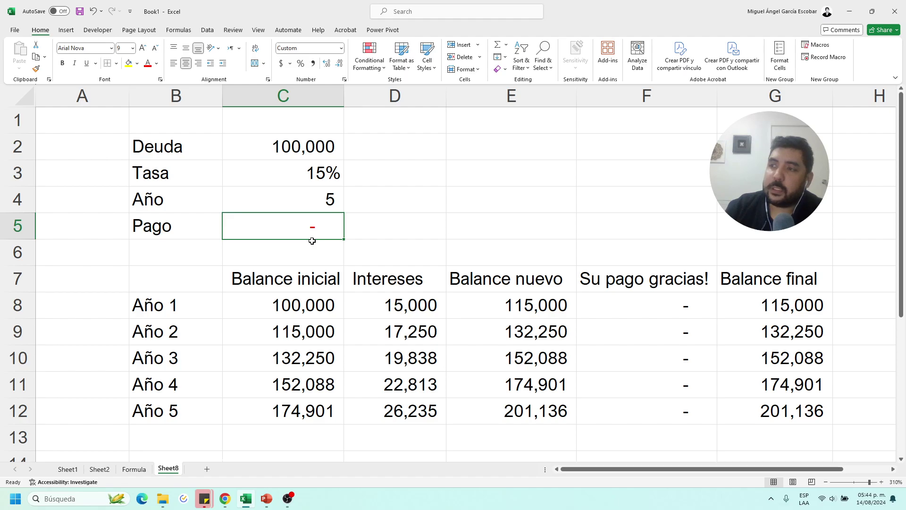
text(50000)
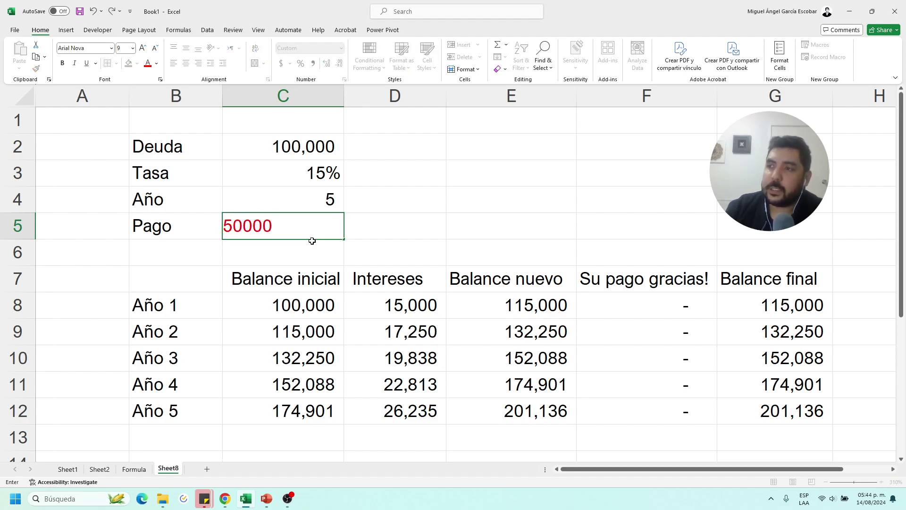
key(Return)
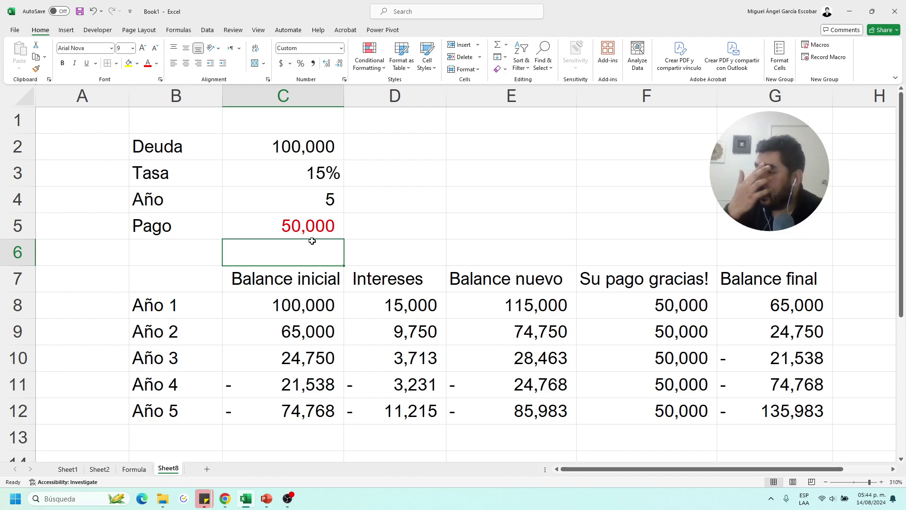
click(776, 358)
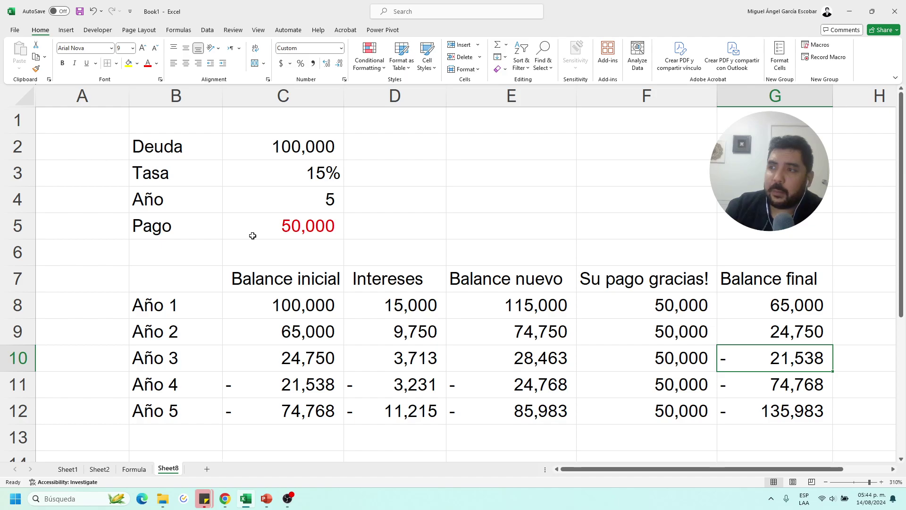
- Set the payment in C5 back to 20000
click(267, 229)
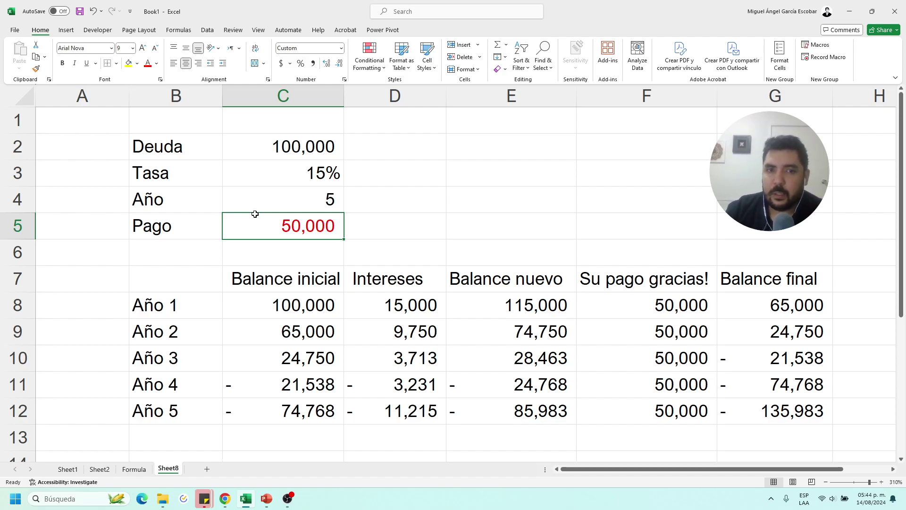
text(20000)
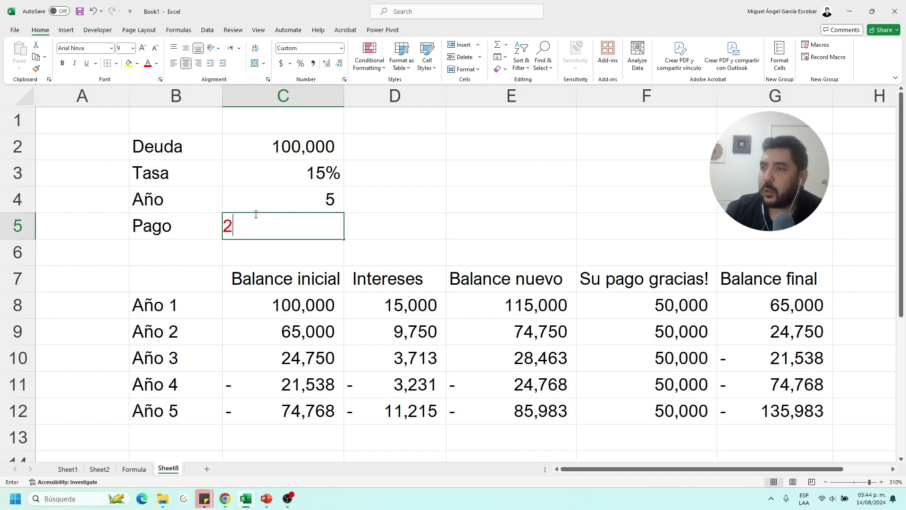
key(Return)
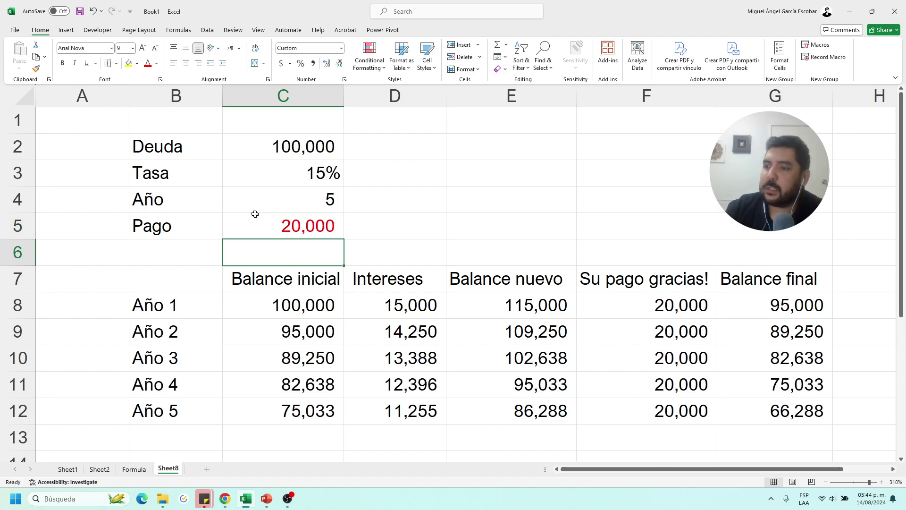
- Examine the payment formula and its variable definitions on the Formula sheet, comparing them with the loan inputs on Sheet8
click(134, 470)
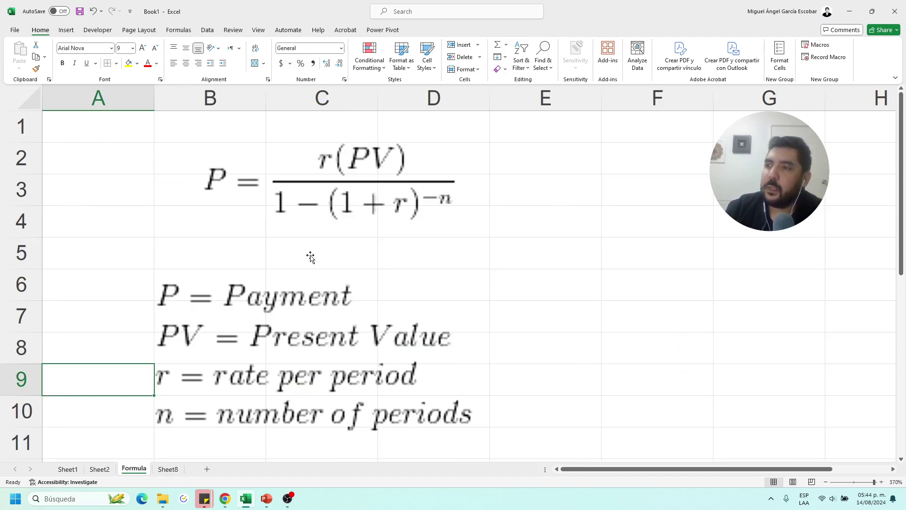
click(326, 173)
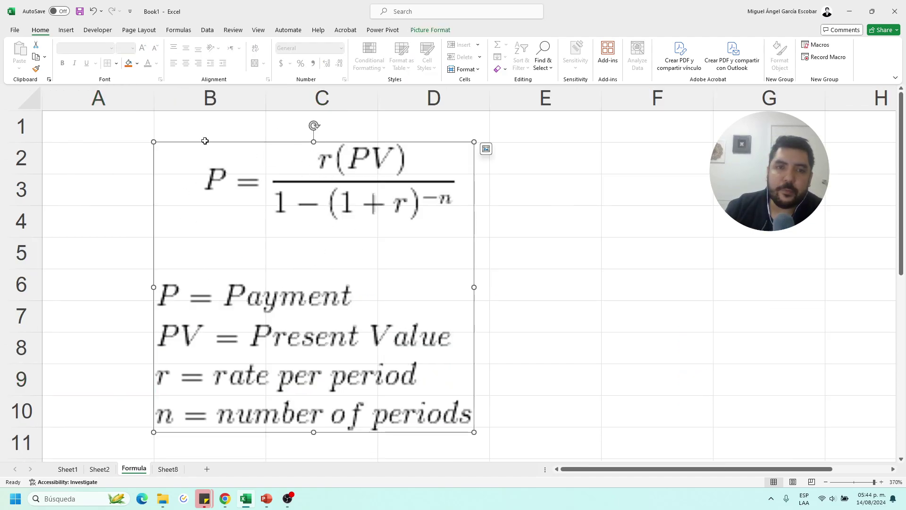
key(Escape)
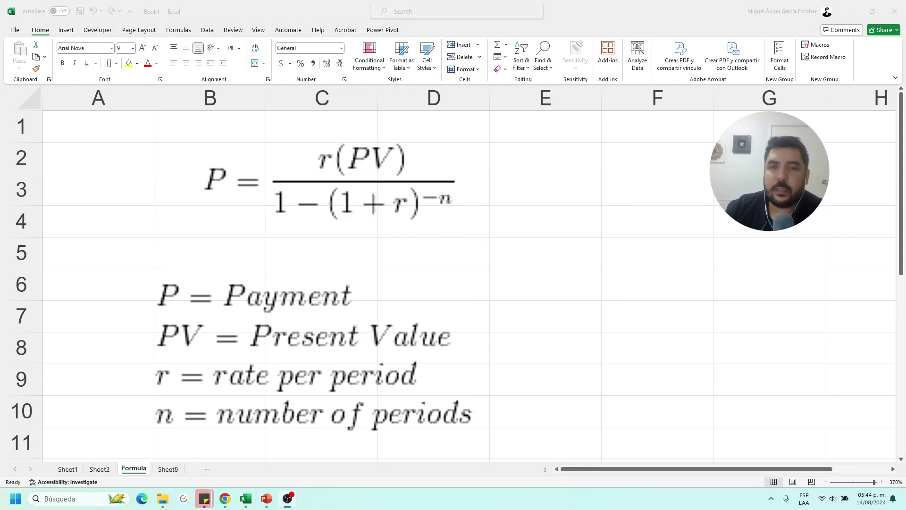
click(160, 464)
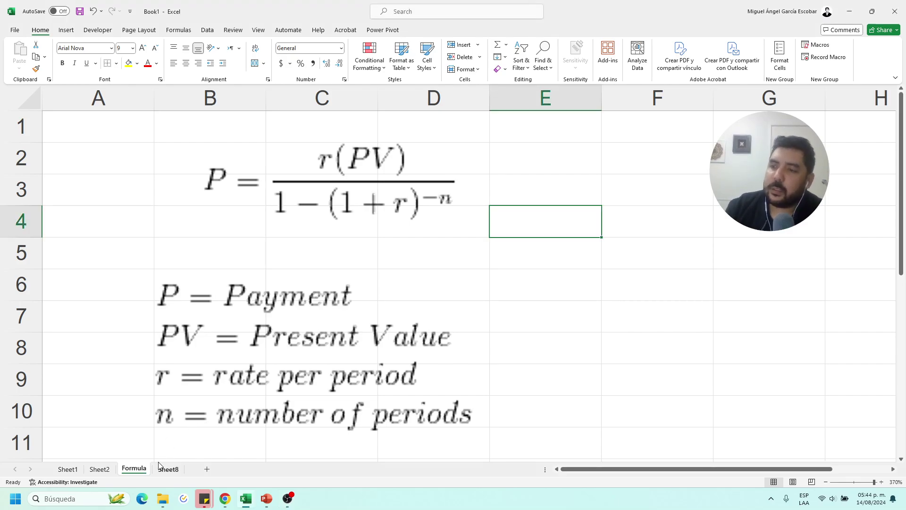
click(161, 468)
click(134, 468)
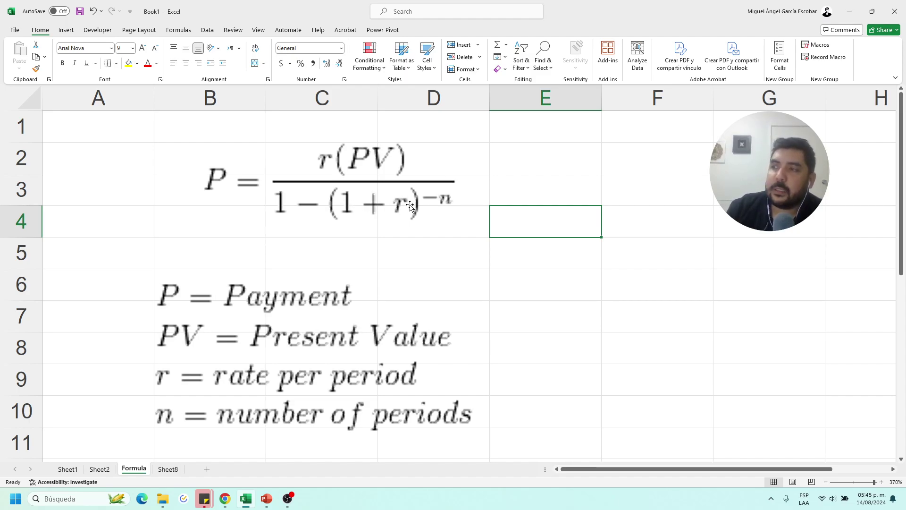
click(168, 469)
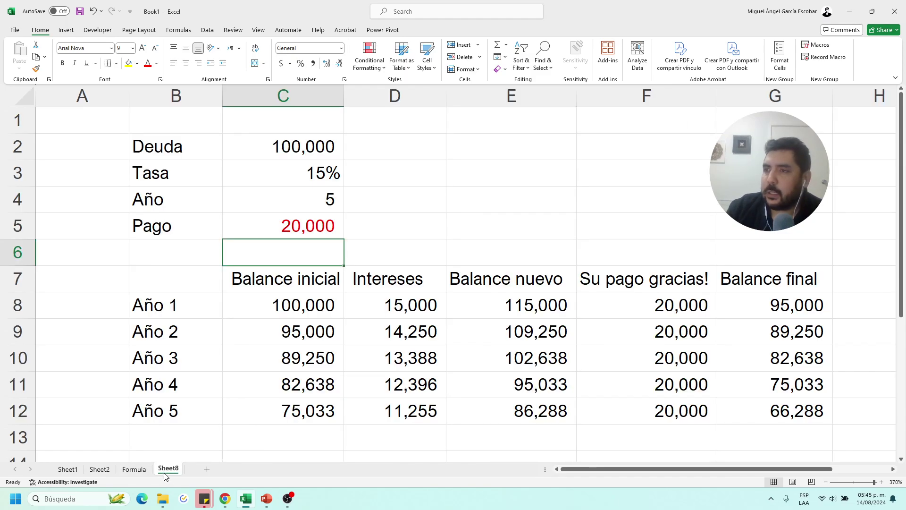
click(135, 469)
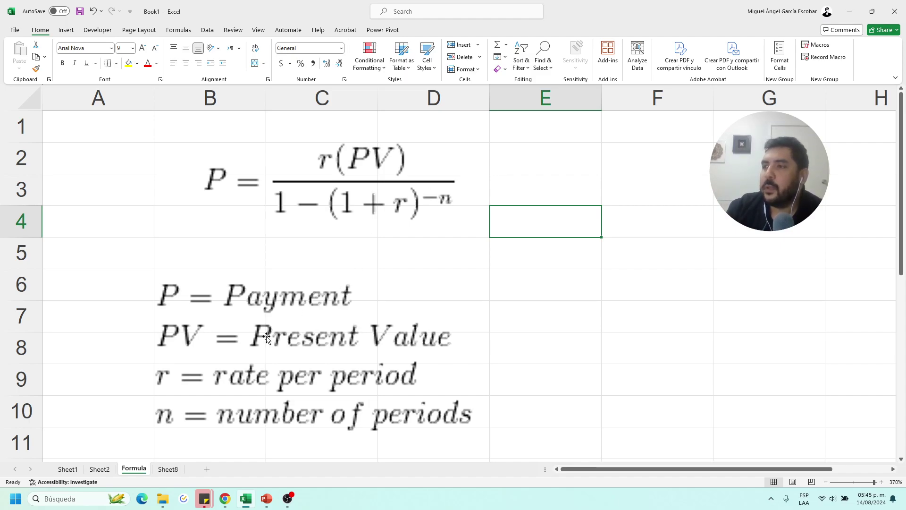
click(168, 468)
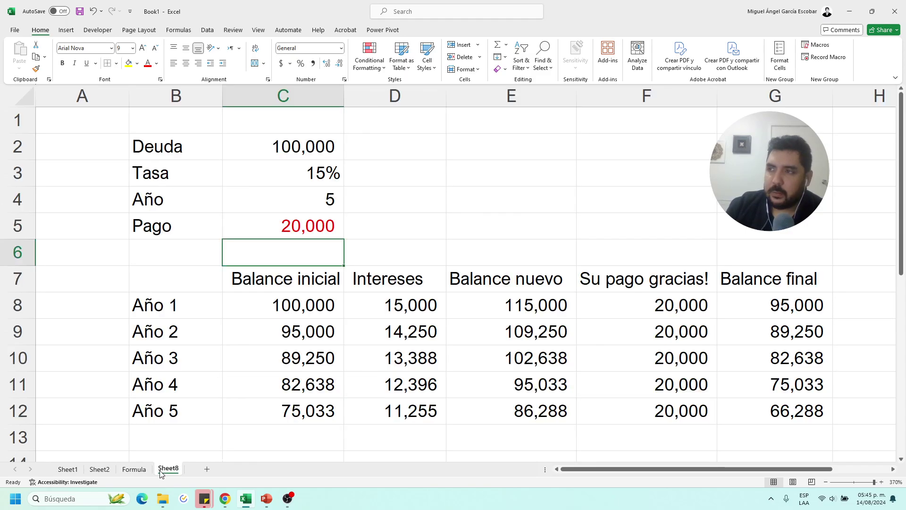
click(312, 220)
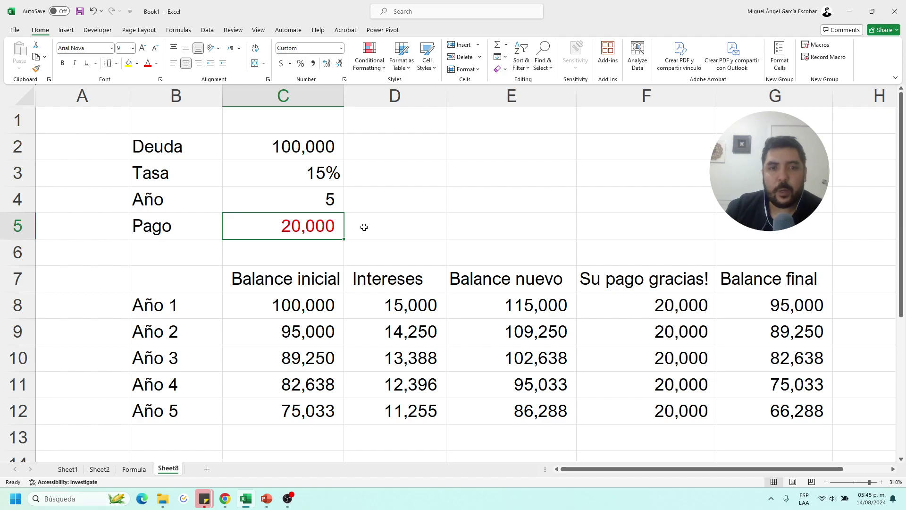
- Calculate the annual payment in C5 with the formula +PMT(C3,C4,-C2)
text(+)
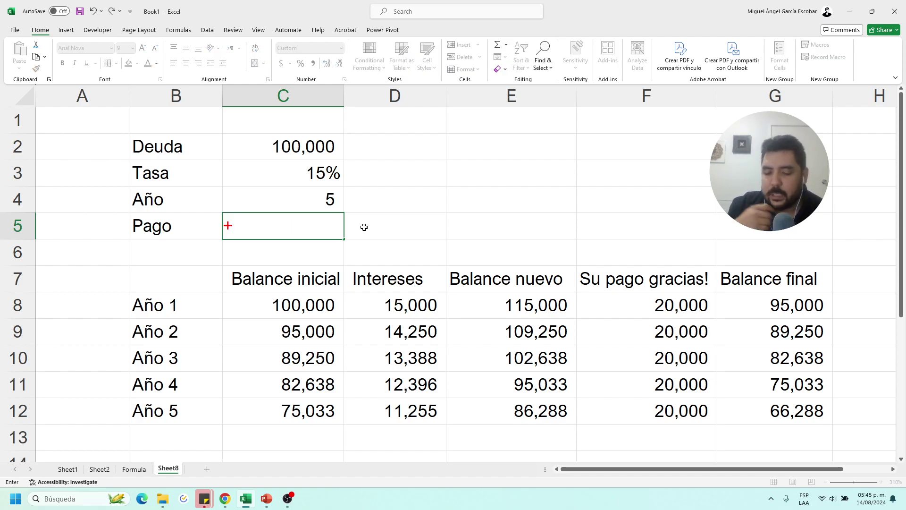
text(pago)
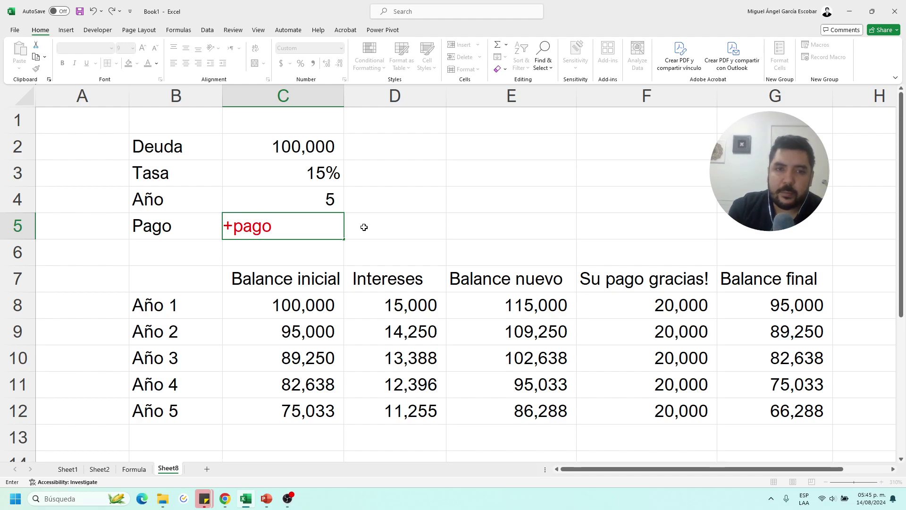
key(BackSpace)
key(BackSpace)
key(BackSpace)
text(mt)
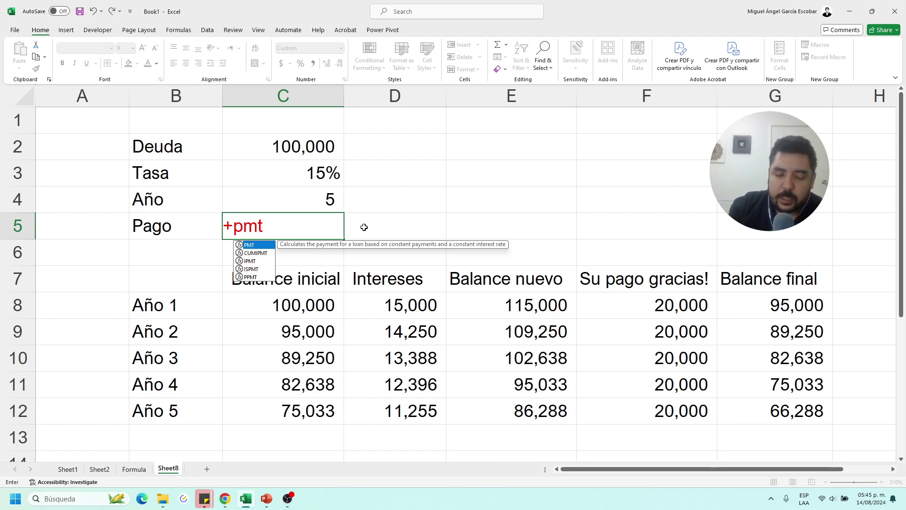
text())
key(BackSpace)
text(()
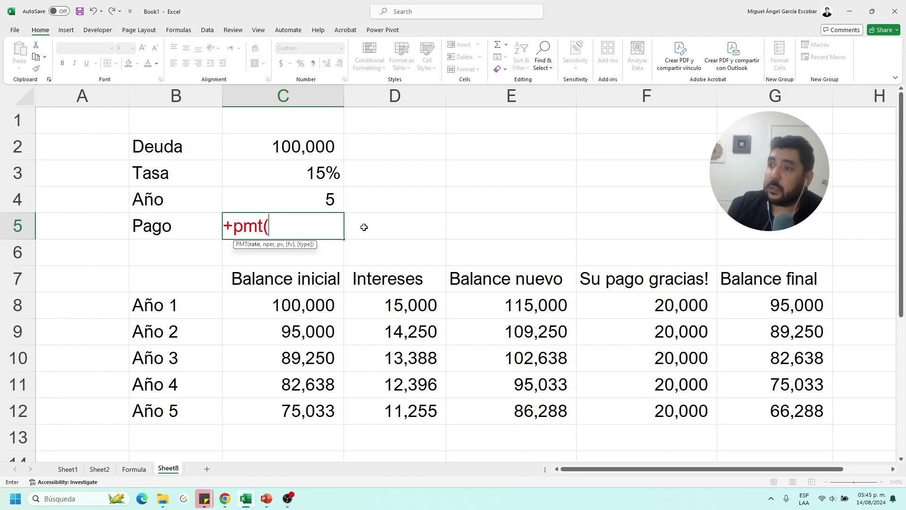
click(300, 176)
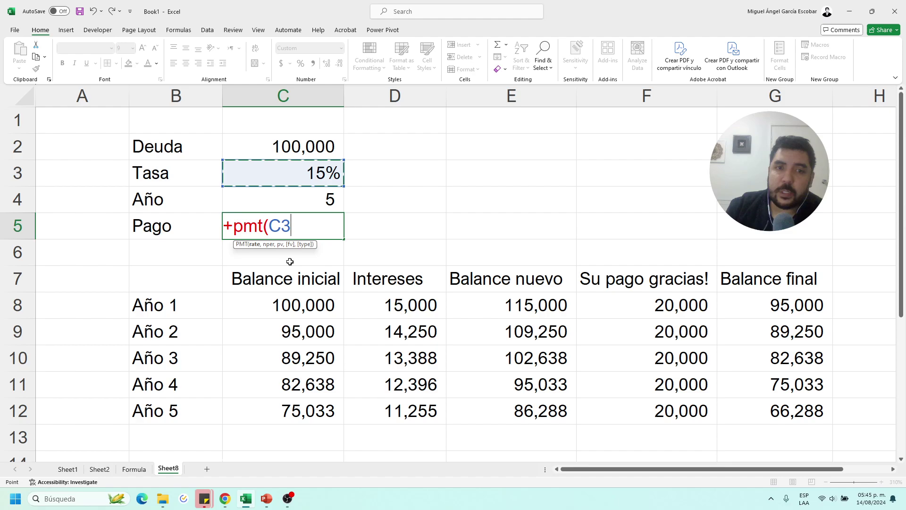
text(,)
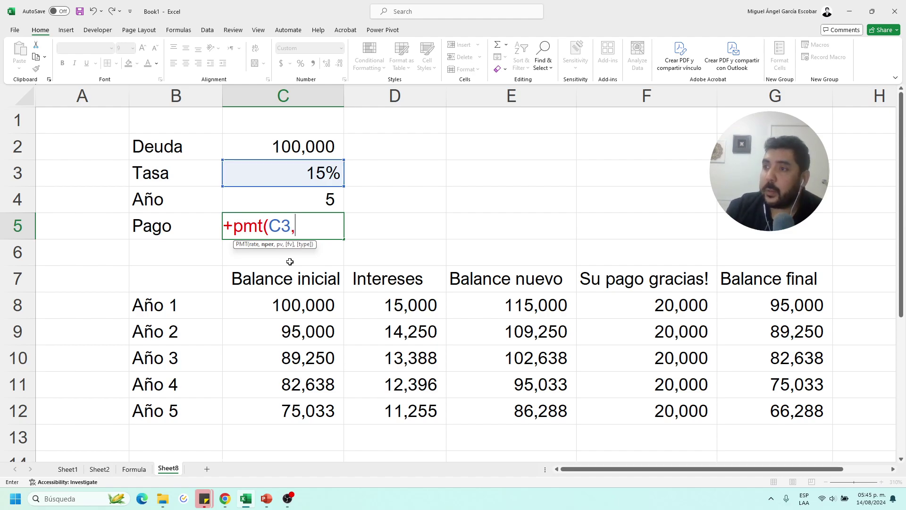
click(294, 203)
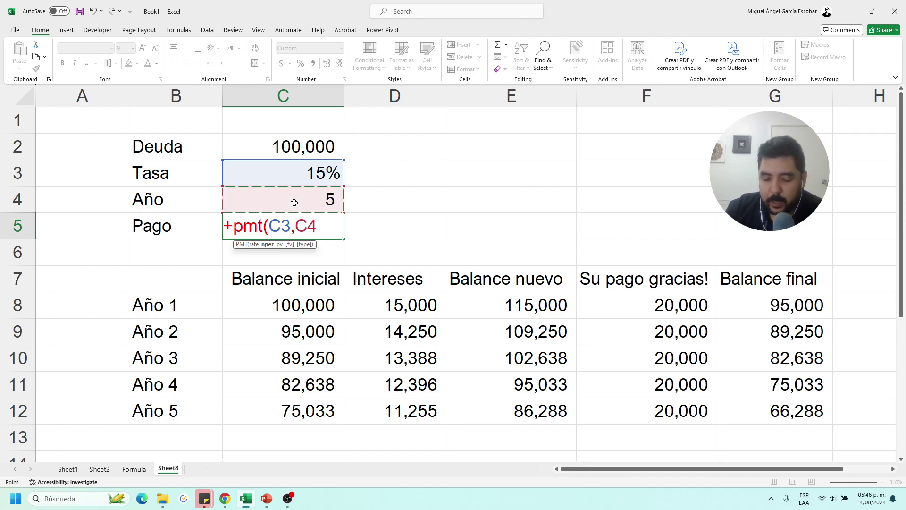
text(,)
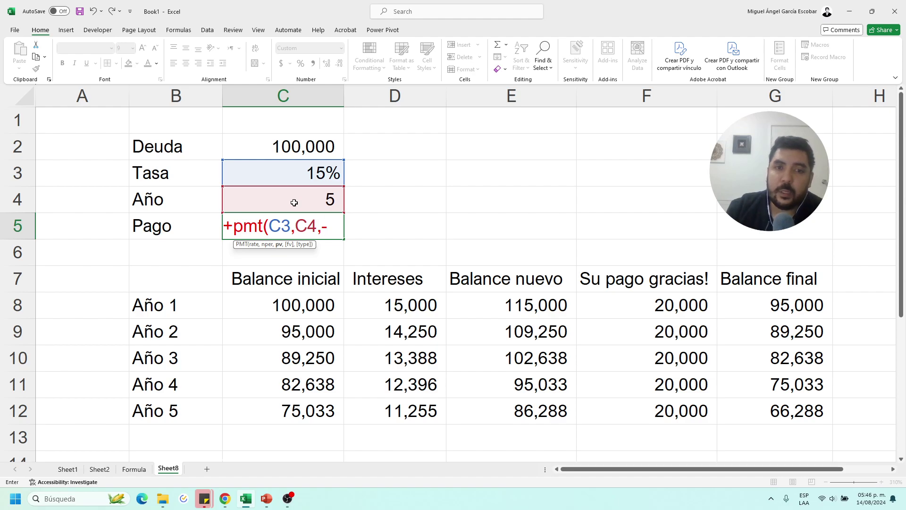
text(-)
click(319, 149)
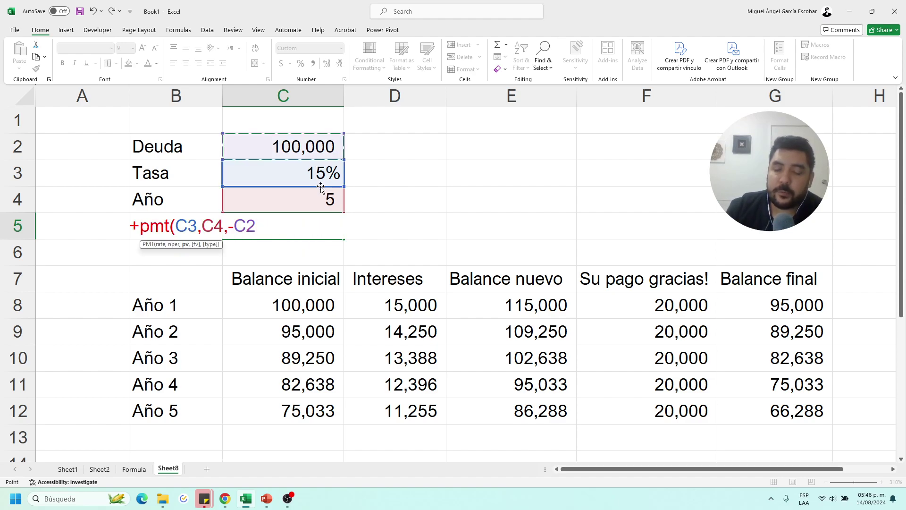
key(Return)
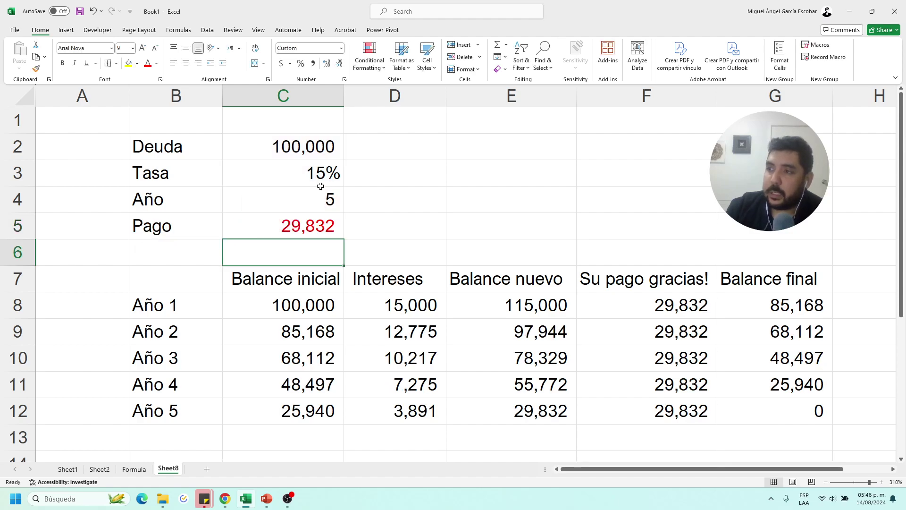
- Review the payment in C5 and how interest, payment and final balance behave in the Año 1 and Año 2 rows
click(272, 233)
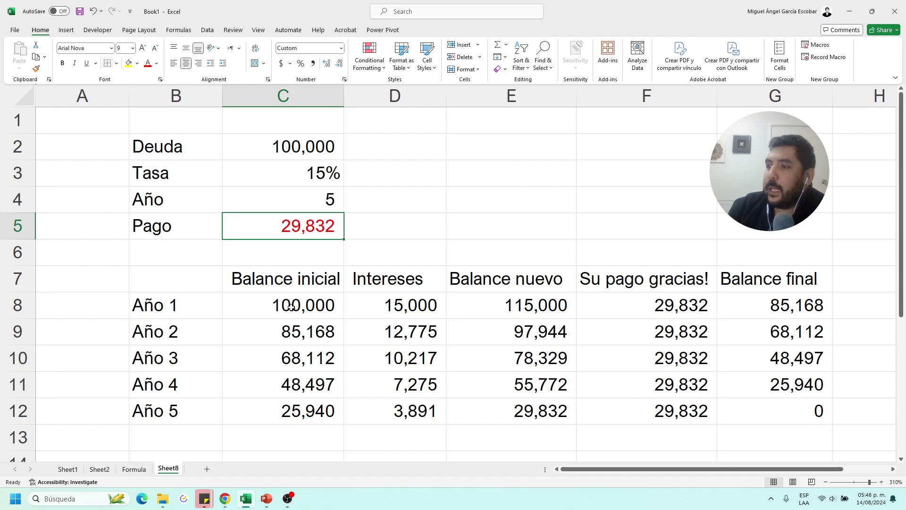
click(317, 301)
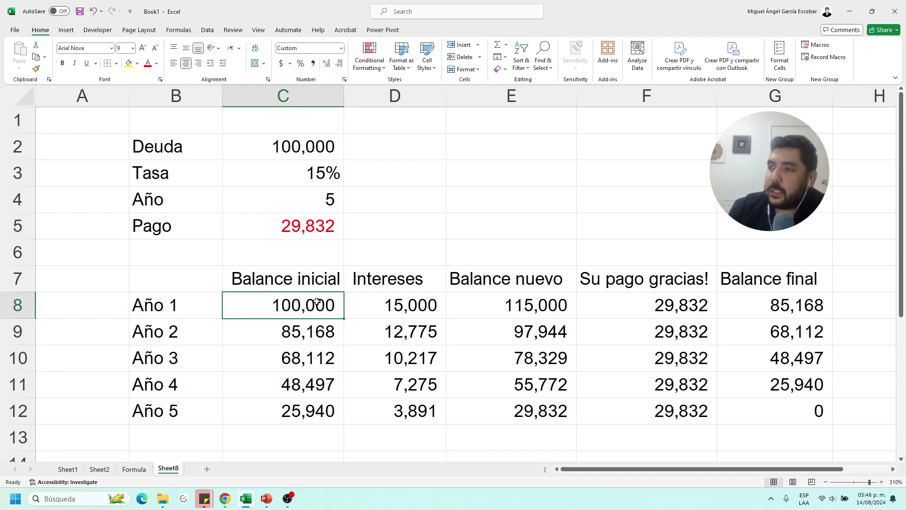
click(389, 305)
click(650, 307)
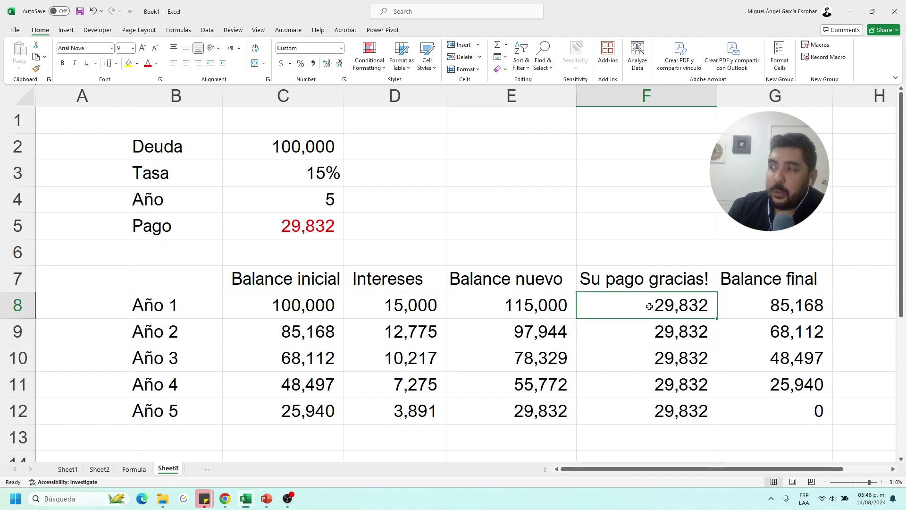
click(763, 302)
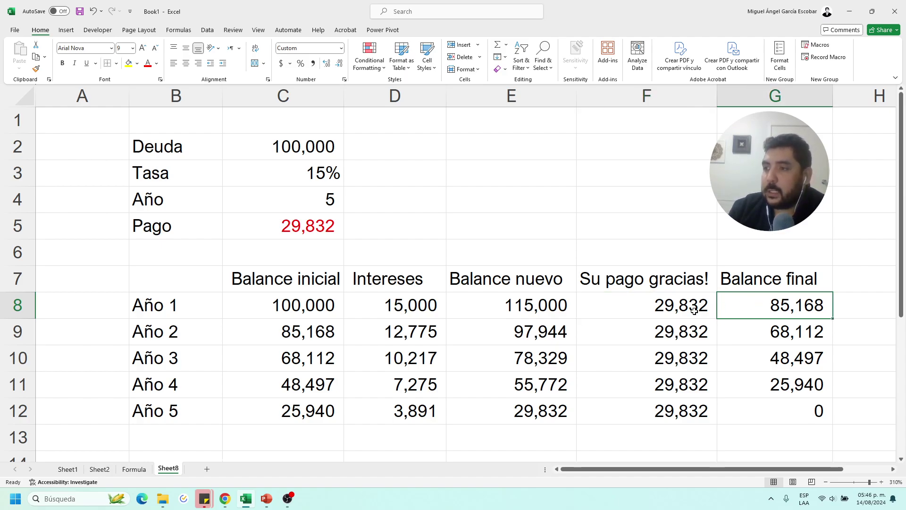
click(302, 330)
click(390, 331)
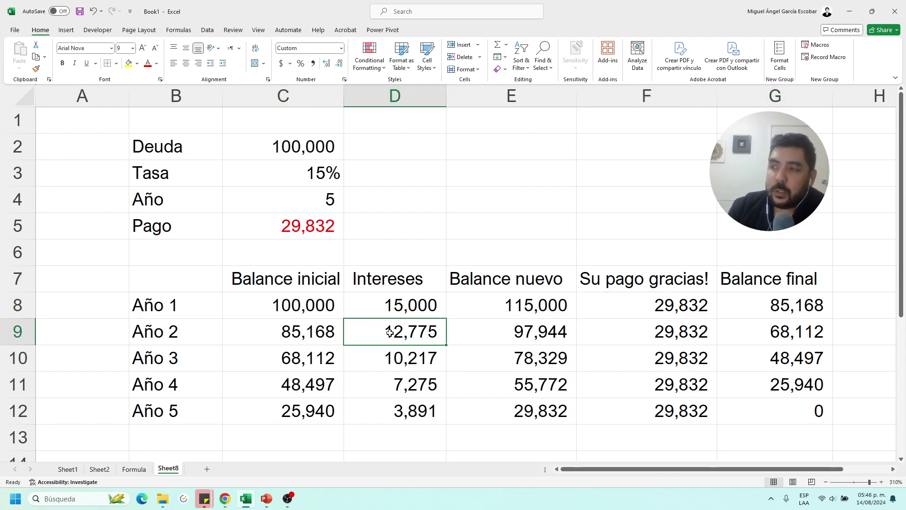
click(405, 307)
click(408, 329)
click(674, 334)
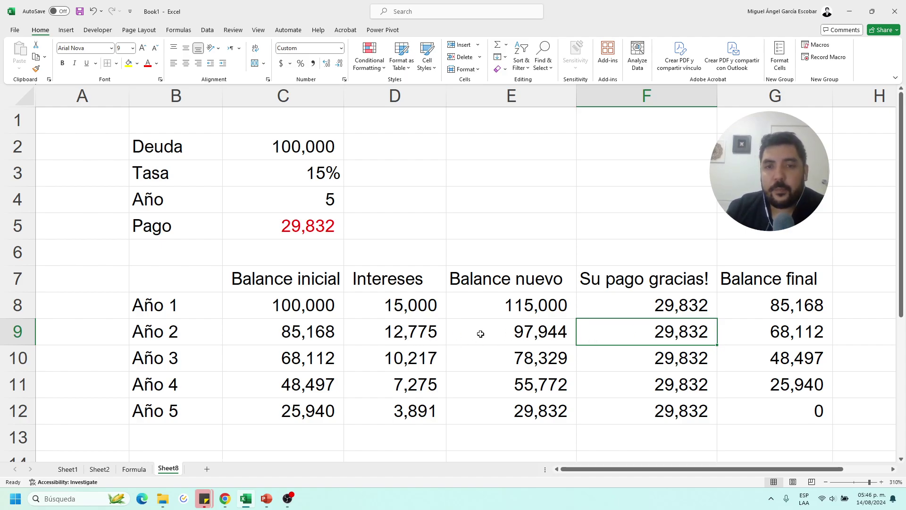
- Insert a column before "Su pago gracias!" and enter the formula +G8-D8 in F8 to subtract the interest from the Año 1 payment
right_click(670, 100)
click(685, 192)
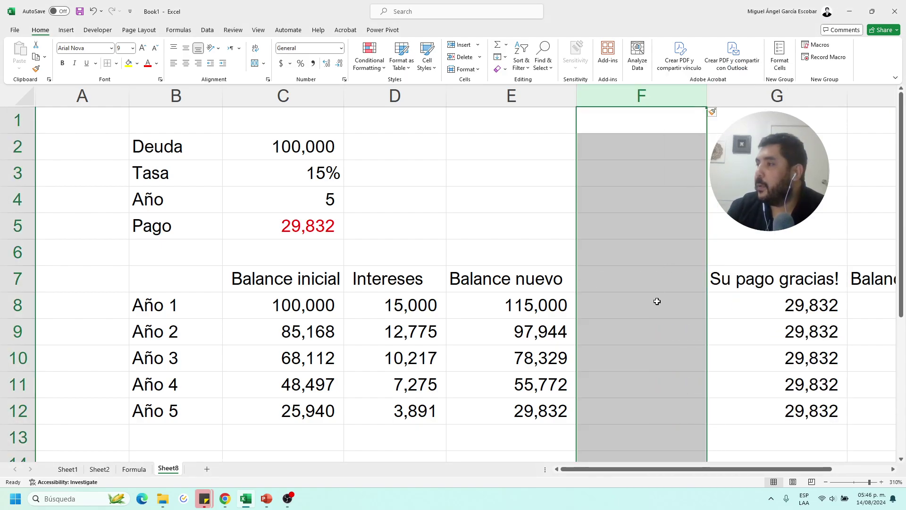
click(657, 301)
ctrl+scroll(571, 307, down, 1)
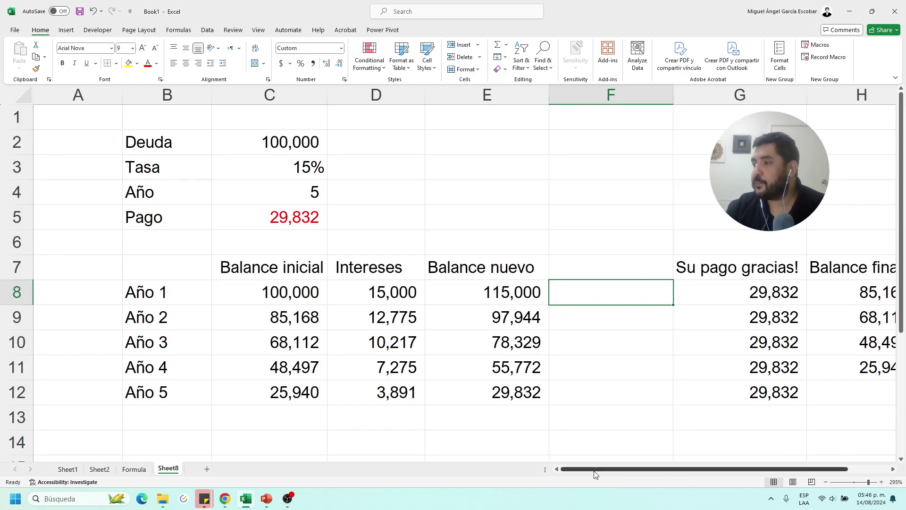
scroll(596, 474, right, 3)
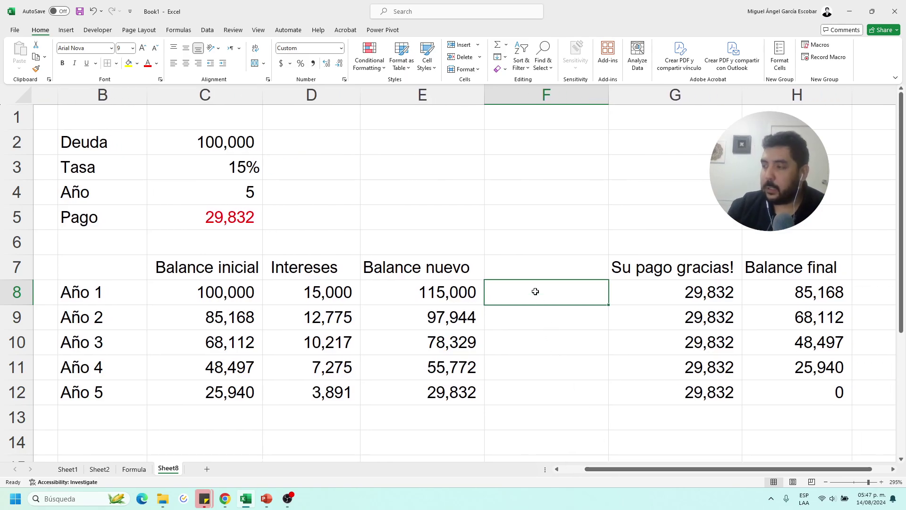
text(+)
click(641, 303)
text(-)
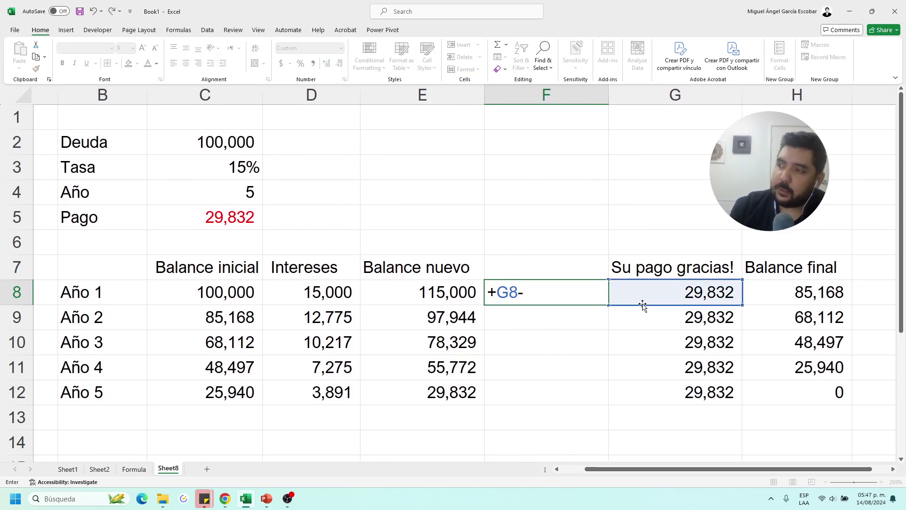
click(277, 284)
key(Return)
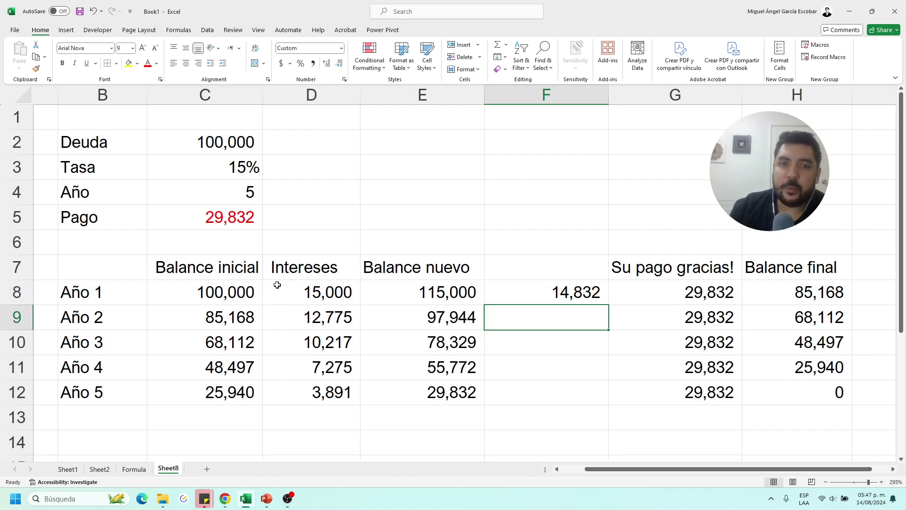
- Label the new column "Abono a capital" in F7
key(Up)
key(Up)
text(Abono a capital)
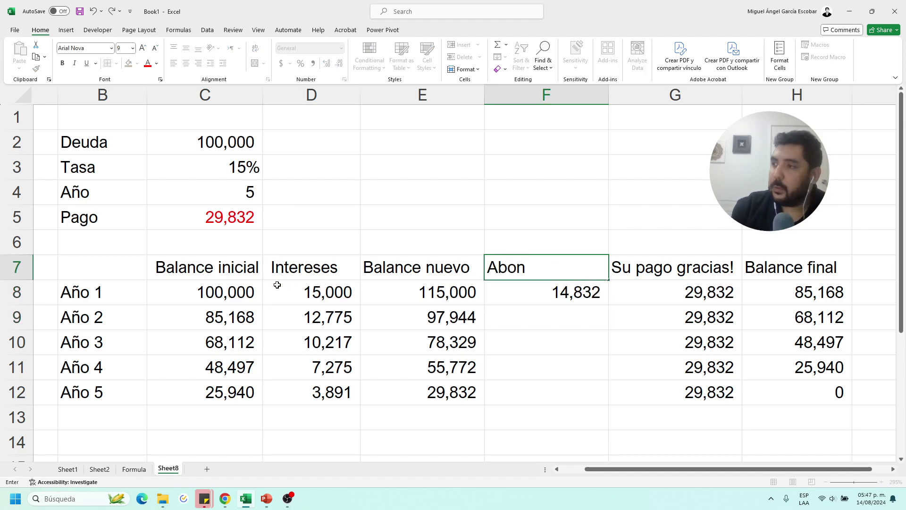
key(Return)
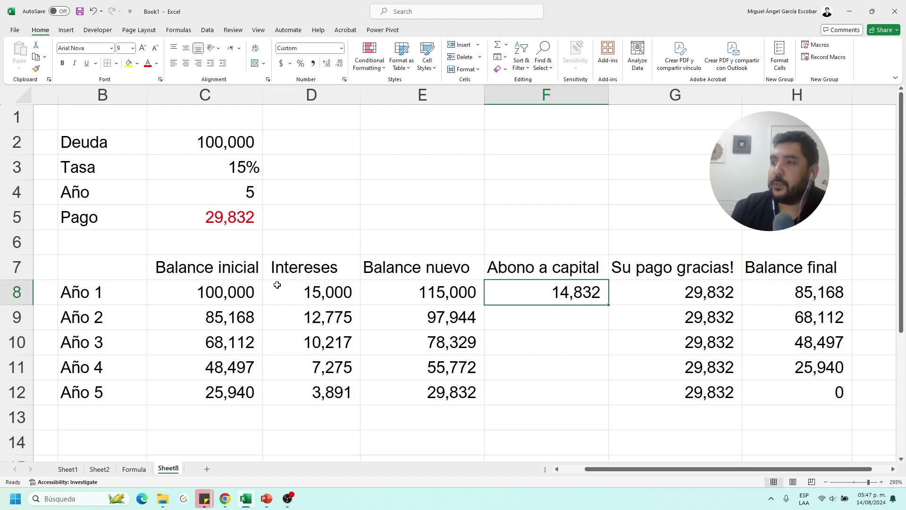
- Copy the Abono a capital formula from F8 to the Año 2 through Año 5 cells, F9 to F12
click(309, 295)
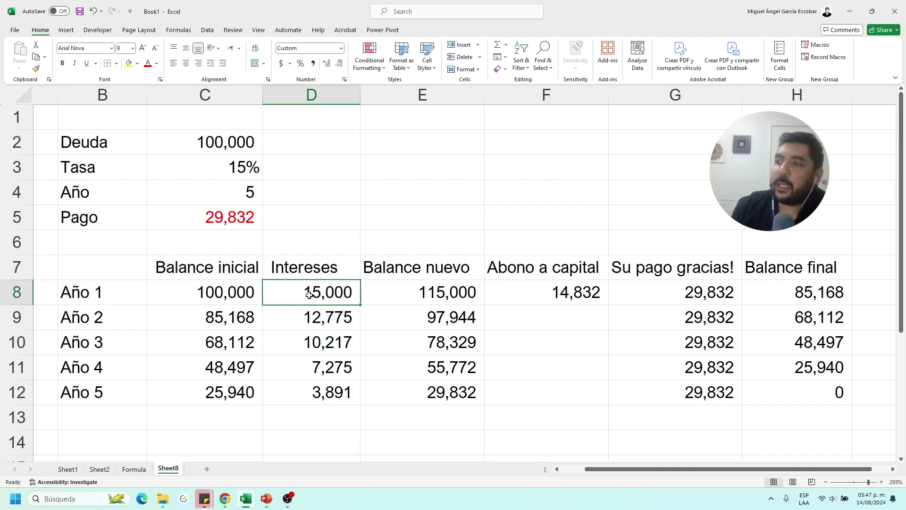
click(568, 296)
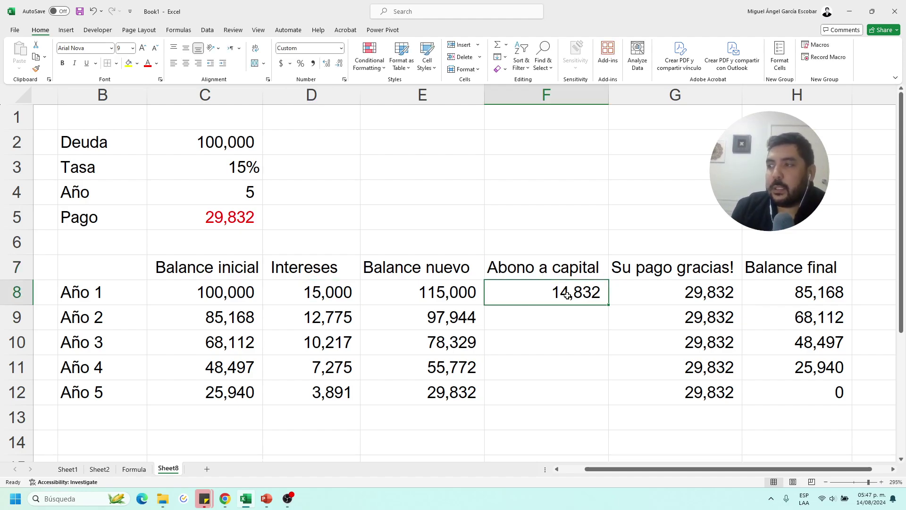
key(ctrl+c)
click(575, 322)
key(ctrl+v)
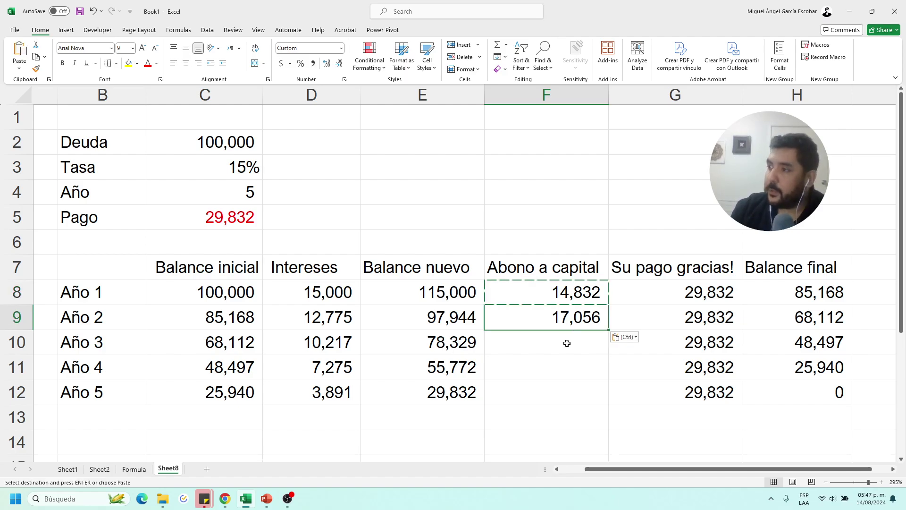
click(566, 344)
key(ctrl+v)
click(571, 378)
key(ctrl+v)
click(576, 391)
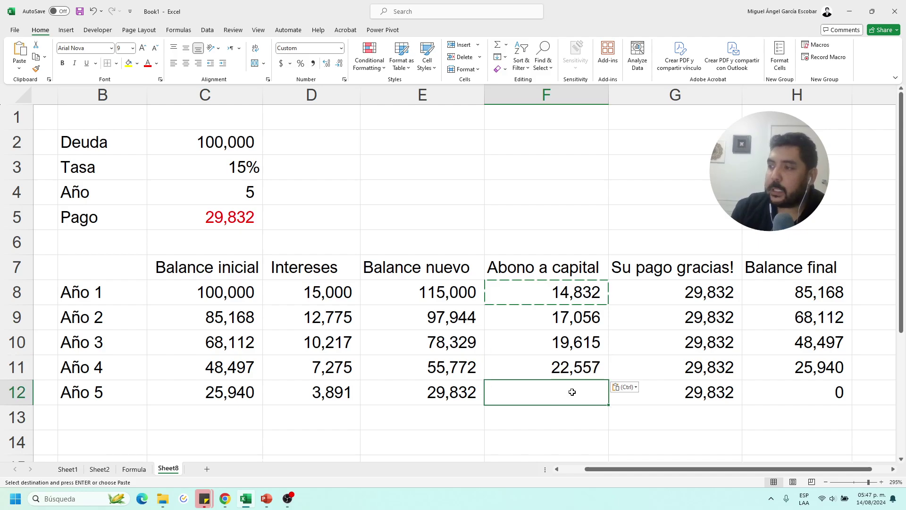
key(ctrl+v)
key(Escape)
- Examine the yearly interest and payments, and follow the Año 4 final balance through the Año 5 row to its final balance
click(316, 305)
drag(316, 305, 317, 383)
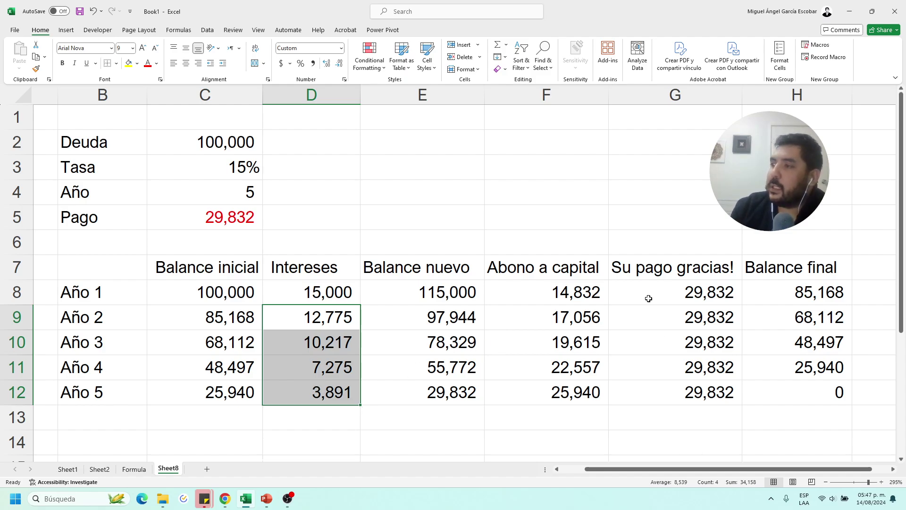
click(659, 286)
click(666, 365)
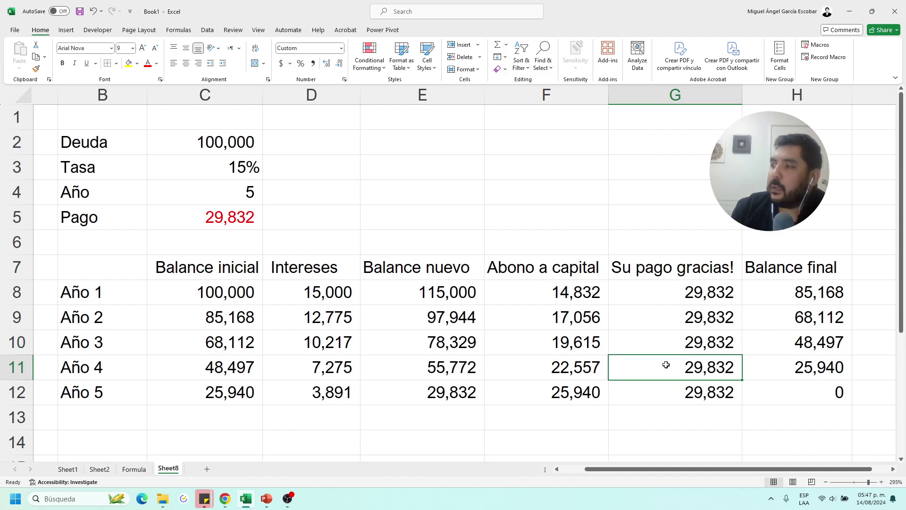
click(811, 369)
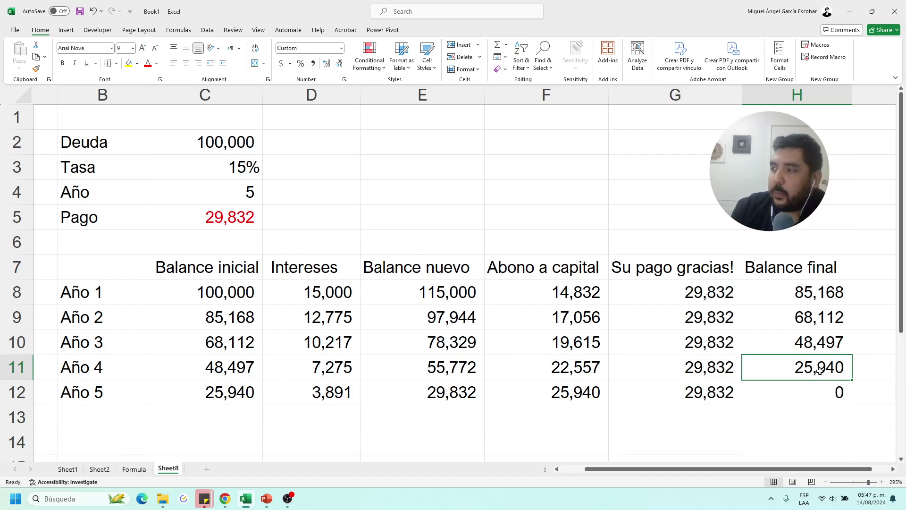
click(238, 397)
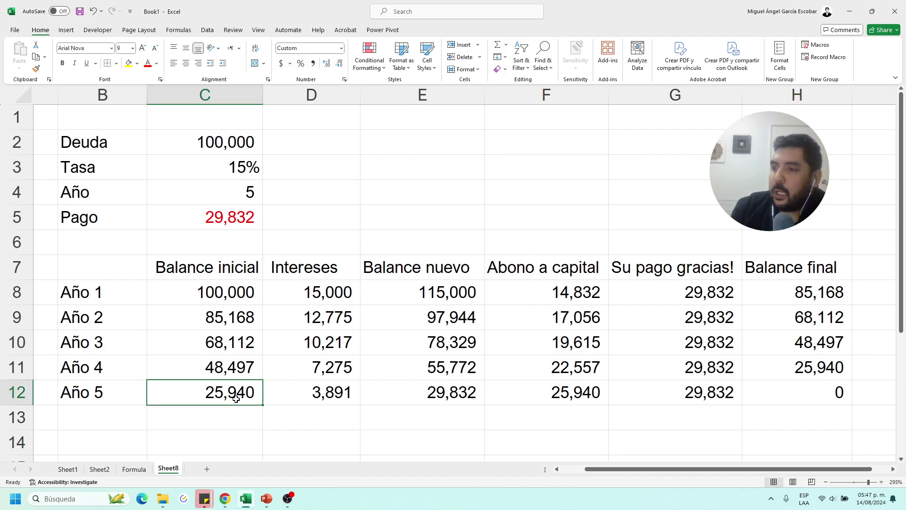
click(310, 397)
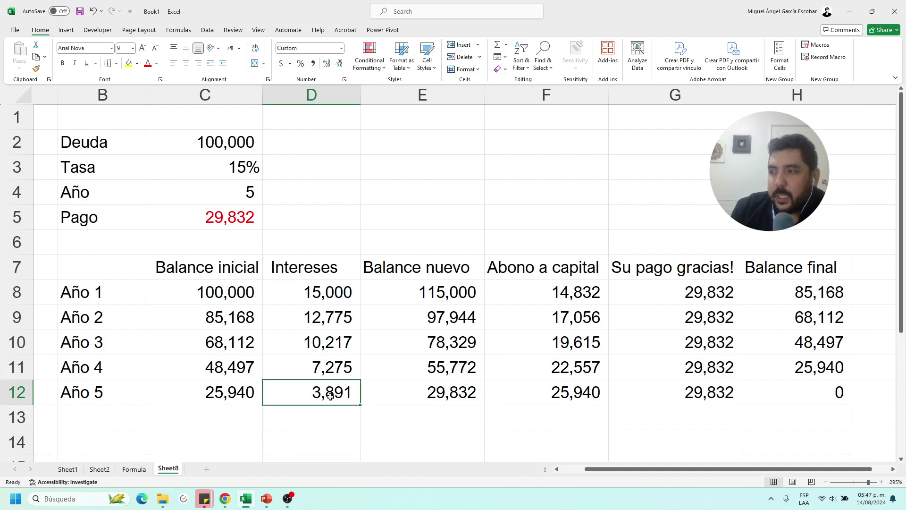
click(427, 391)
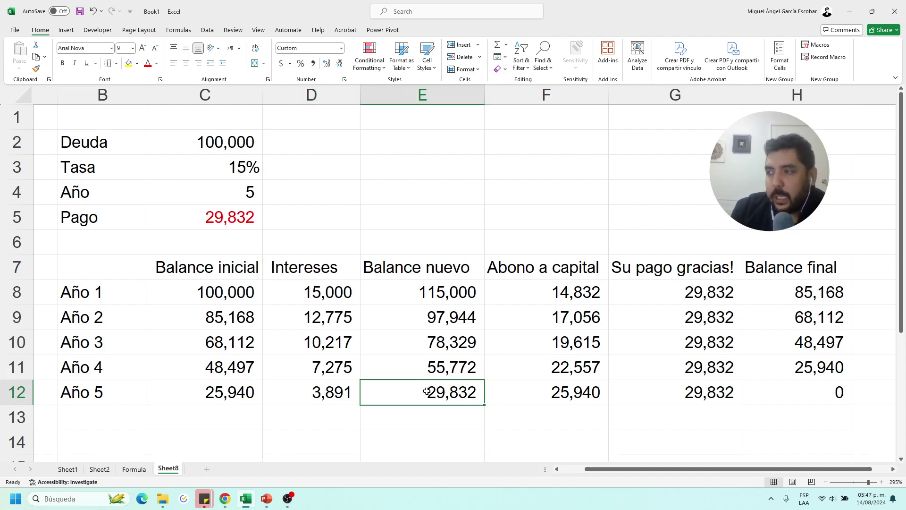
click(669, 383)
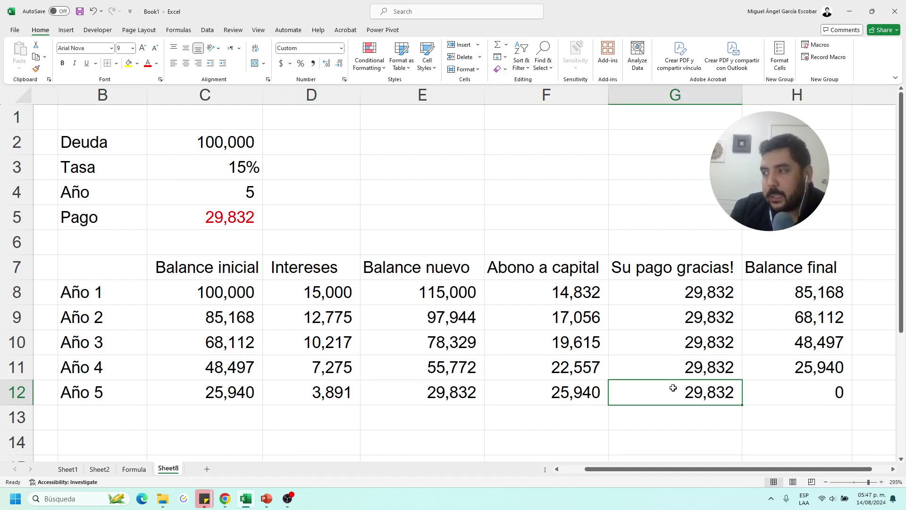
click(784, 389)
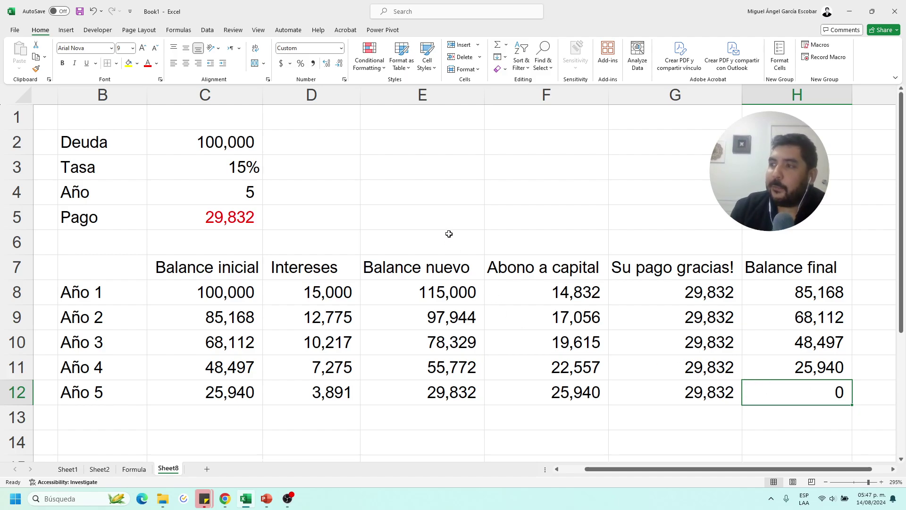
click(416, 142)
text(Ca)
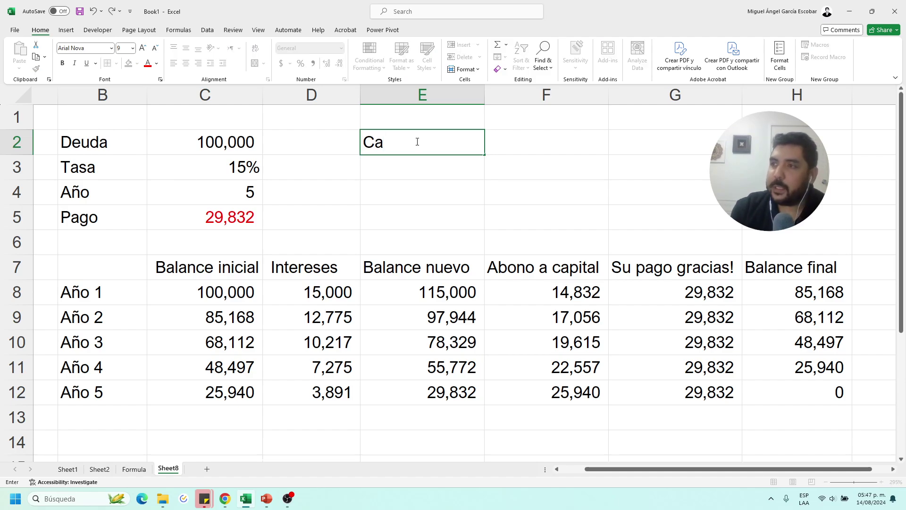
key(Escape)
click(242, 142)
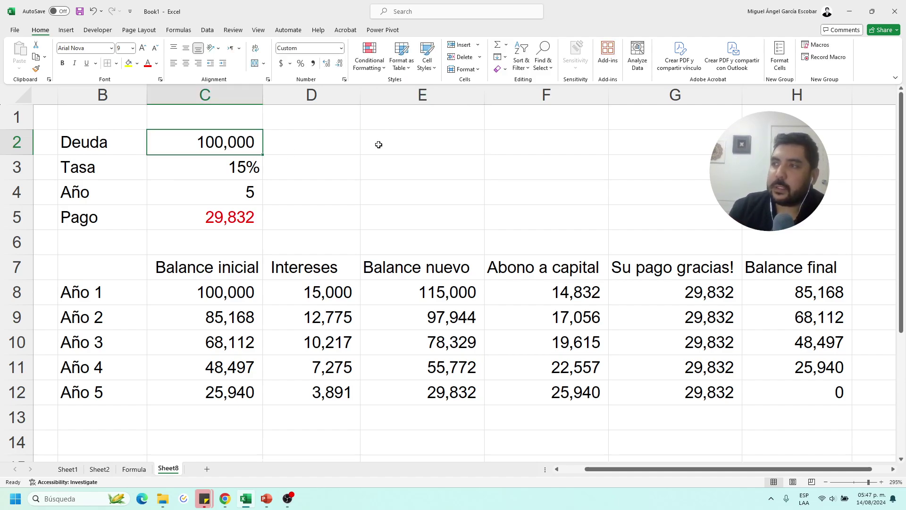
- Label E2 "Interes" and enter the formula +sum(D8:D12) in F2 to total the five years of interest
click(379, 145)
text(Interes)
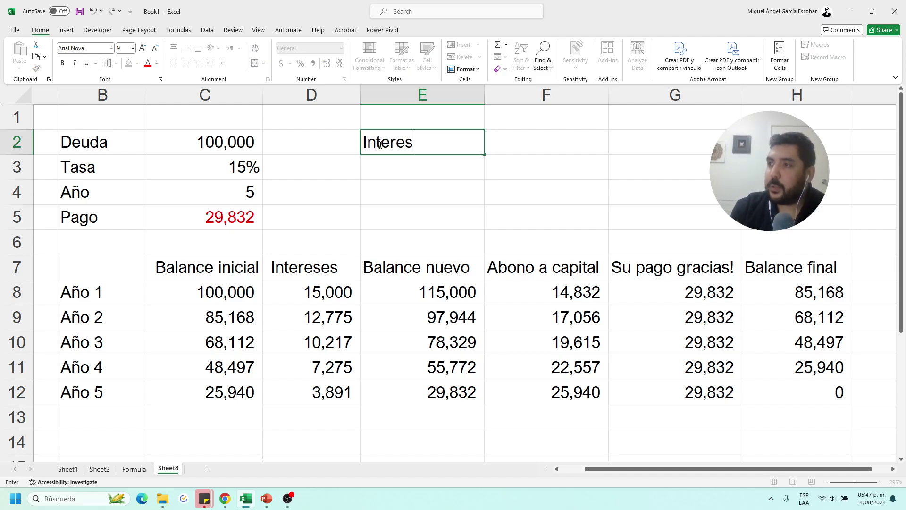
key(Tab)
text(+sum))
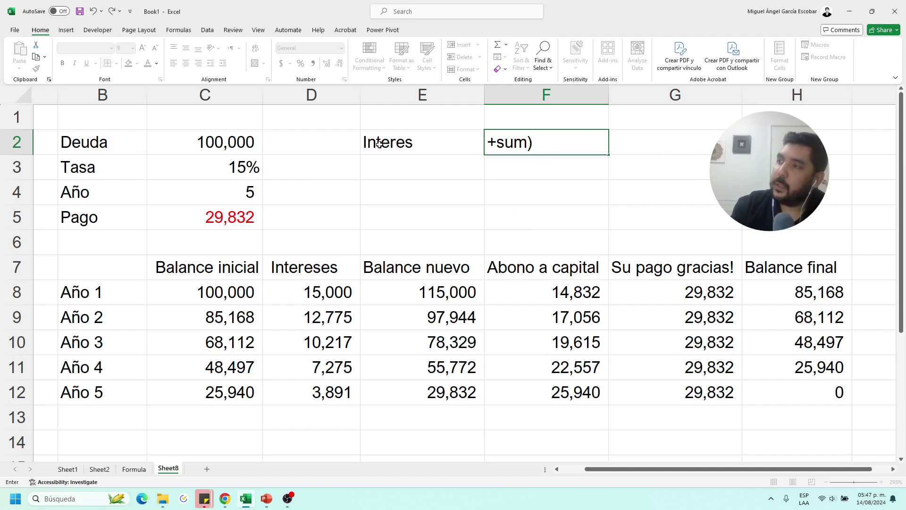
key(BackSpace)
text(()
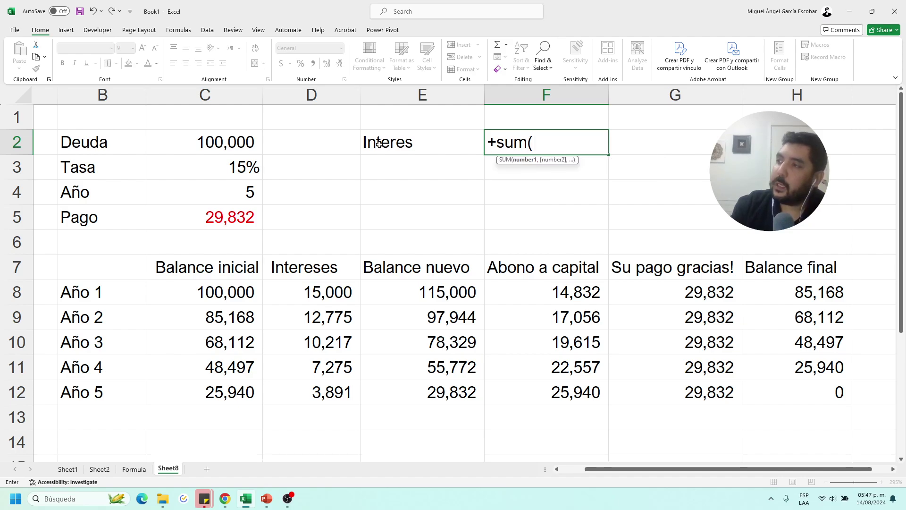
drag(279, 285, 293, 394)
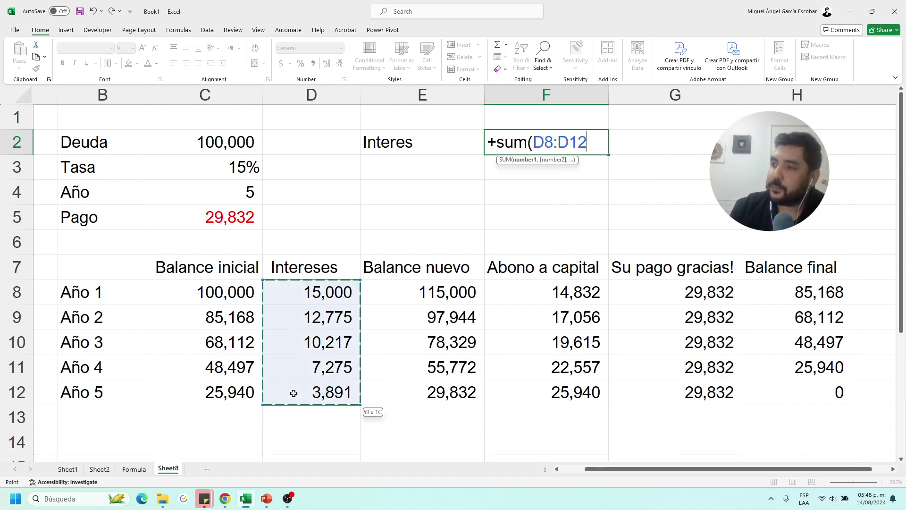
text())
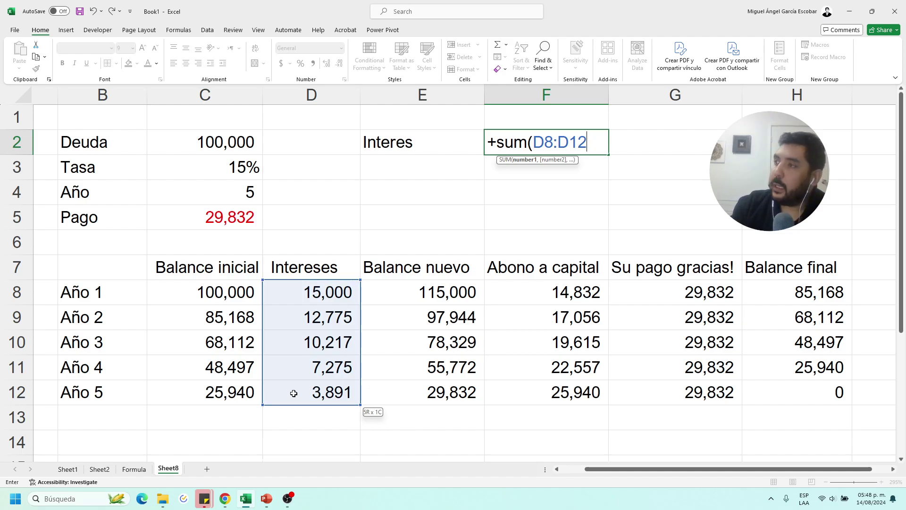
key(Return)
click(492, 139)
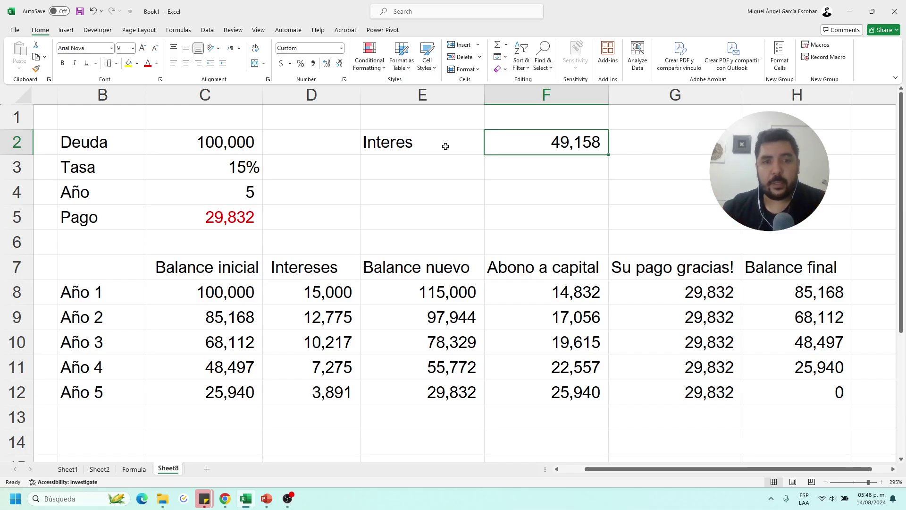
- Examine the interest for Año 1 through Año 5 and compare the Año 1 interest with its annual payment
click(300, 296)
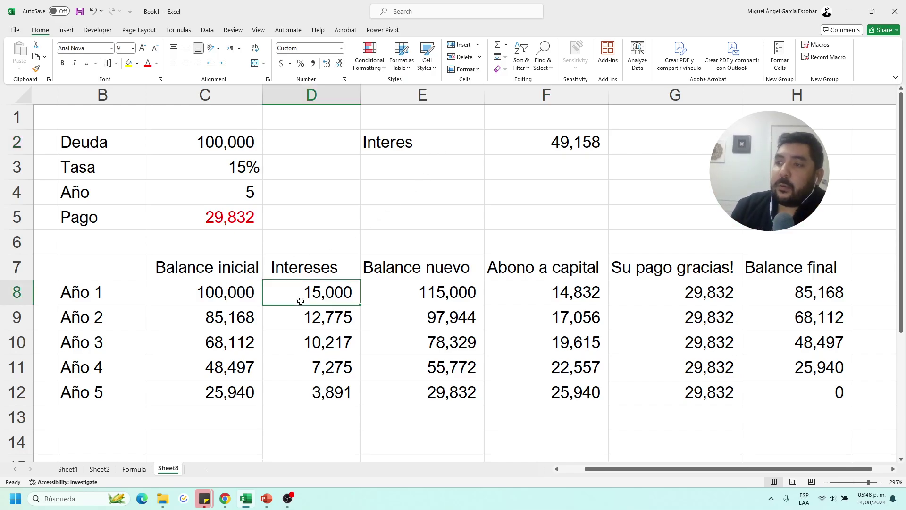
click(300, 319)
click(303, 348)
click(304, 368)
click(304, 394)
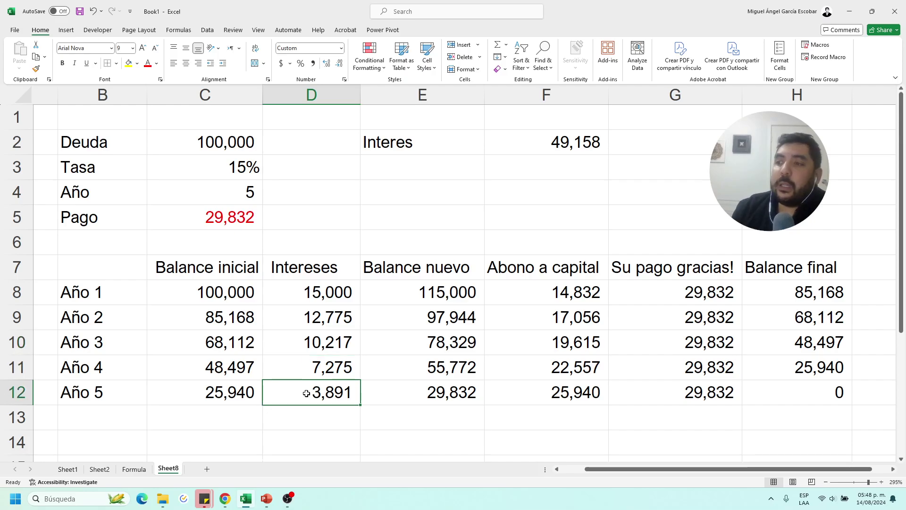
click(322, 301)
click(652, 295)
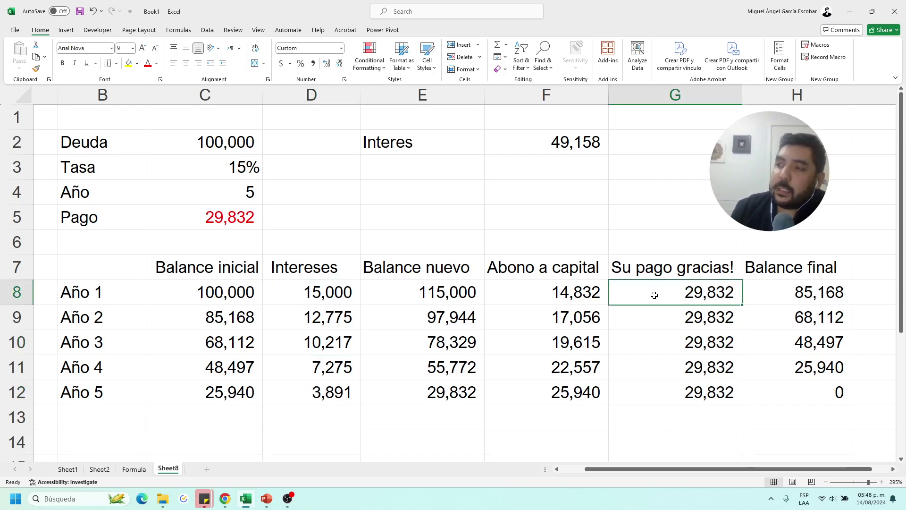
click(341, 292)
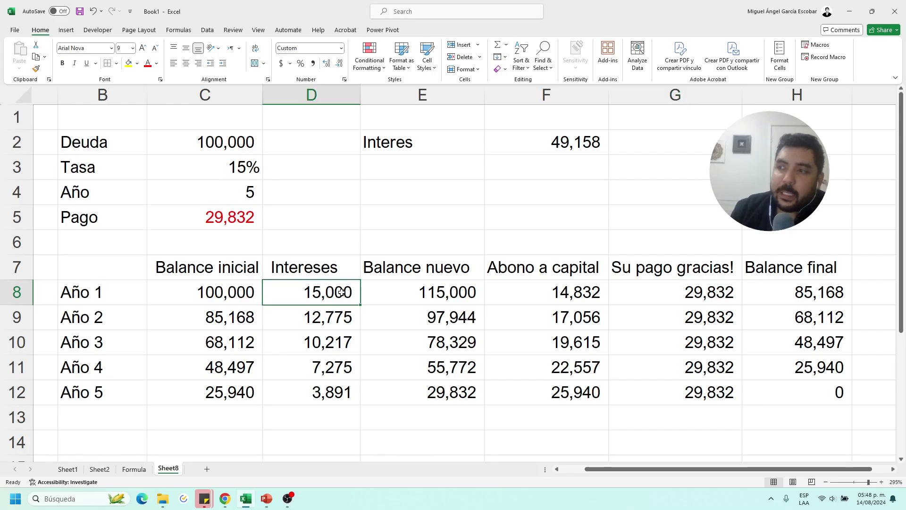
click(637, 284)
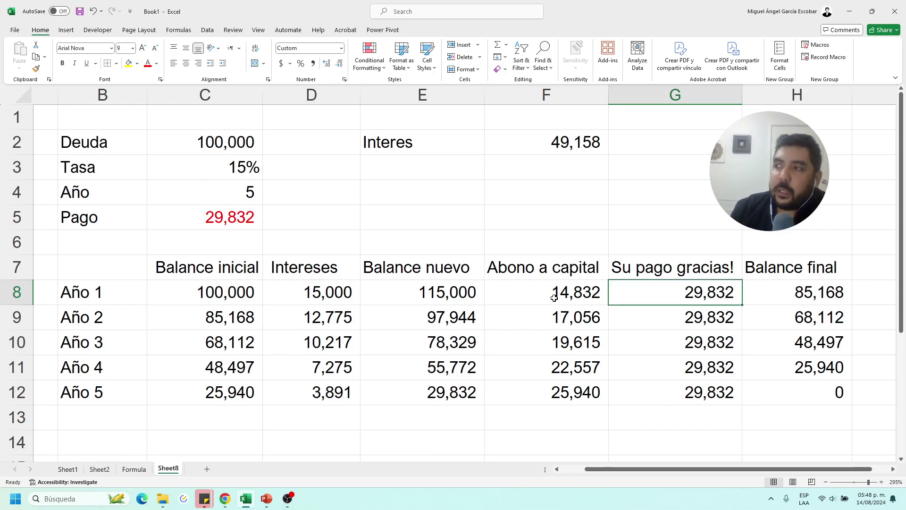
click(347, 297)
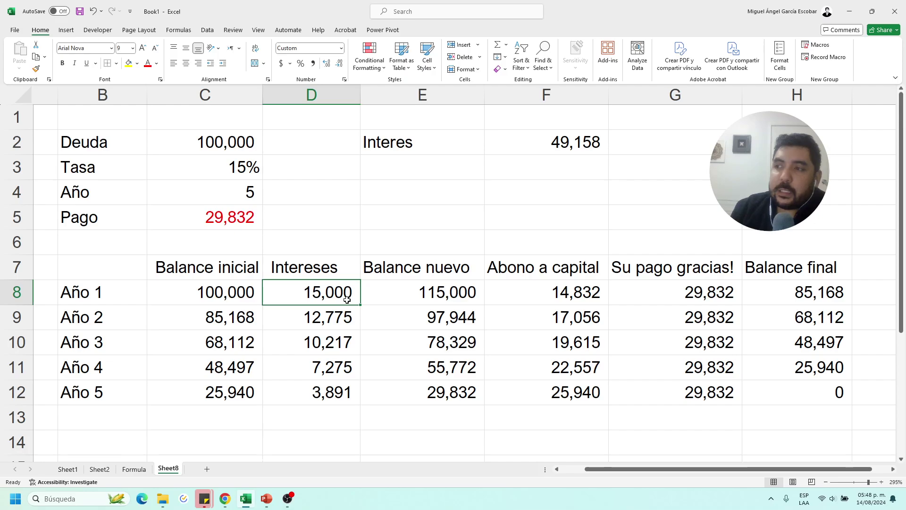
click(345, 314)
click(343, 337)
click(337, 371)
click(338, 391)
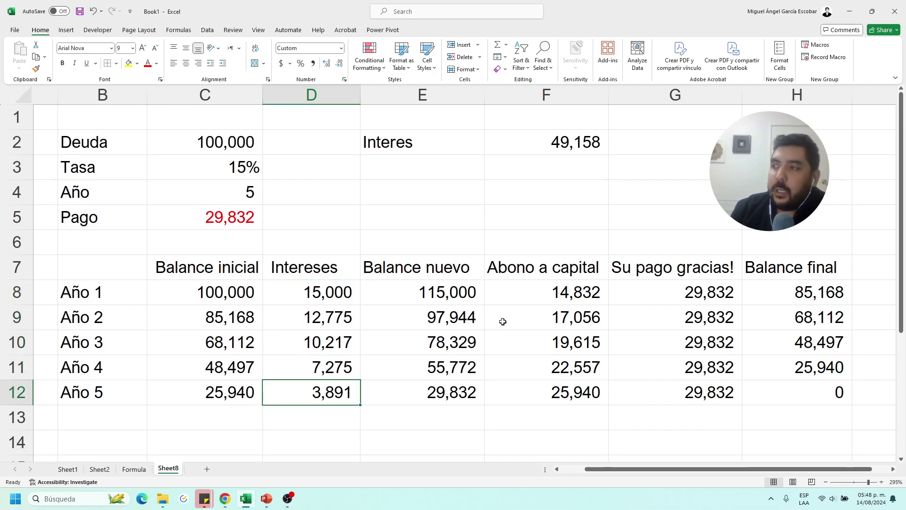
- Examine the Abono a capital amounts from Año 1 to Año 5 and the five payments in G8:G12
click(567, 294)
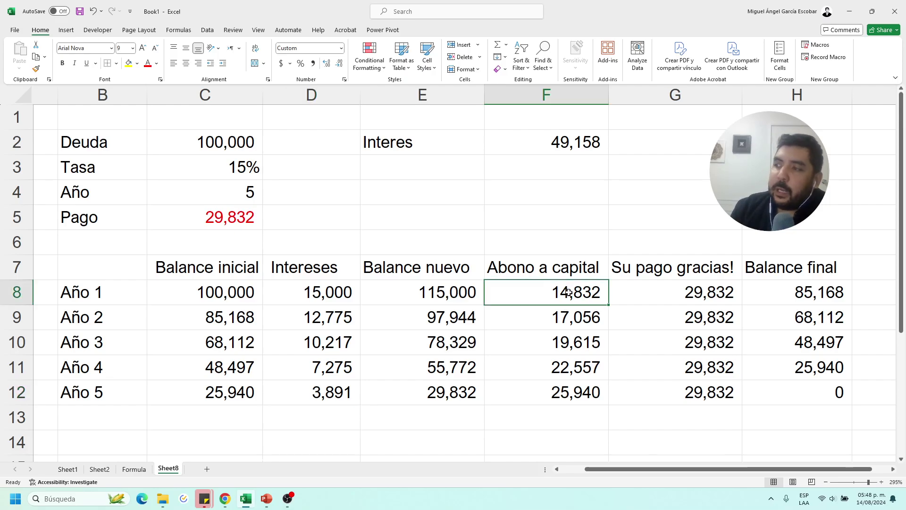
click(566, 315)
click(565, 343)
click(568, 373)
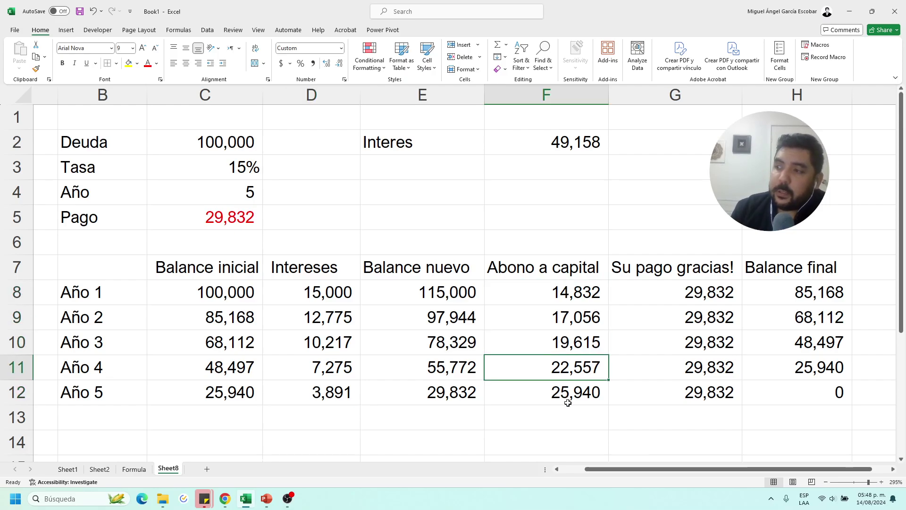
click(568, 402)
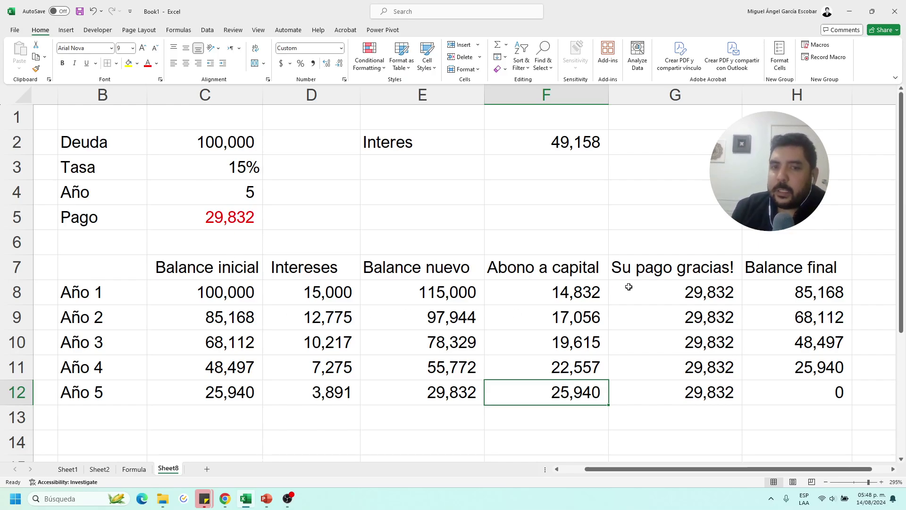
drag(644, 285, 658, 386)
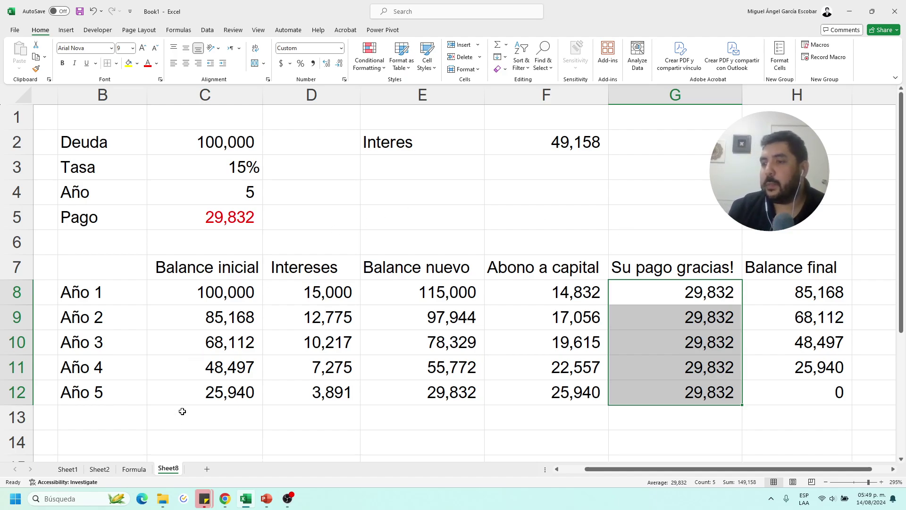
- Duplicate the Sheet8 worksheet, placing the copy directly after it
drag(178, 469, 211, 469)
key(ctrl+q)
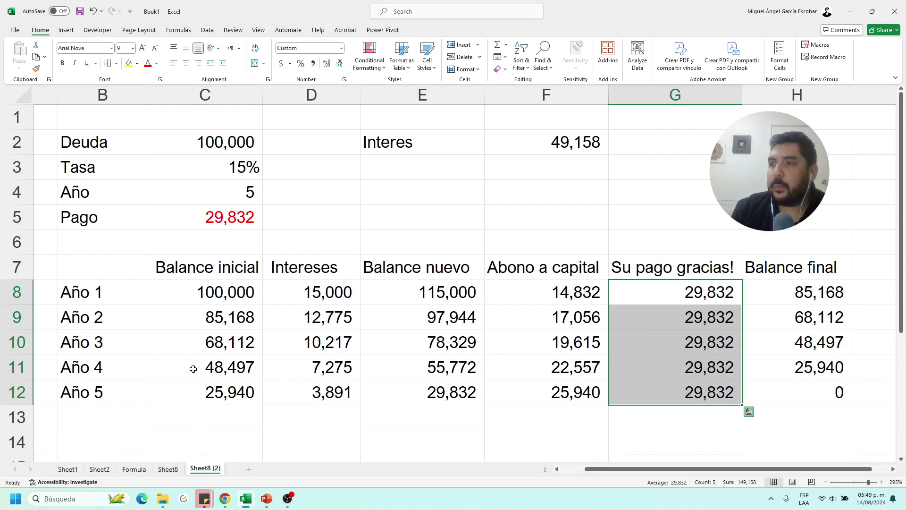
click(151, 374)
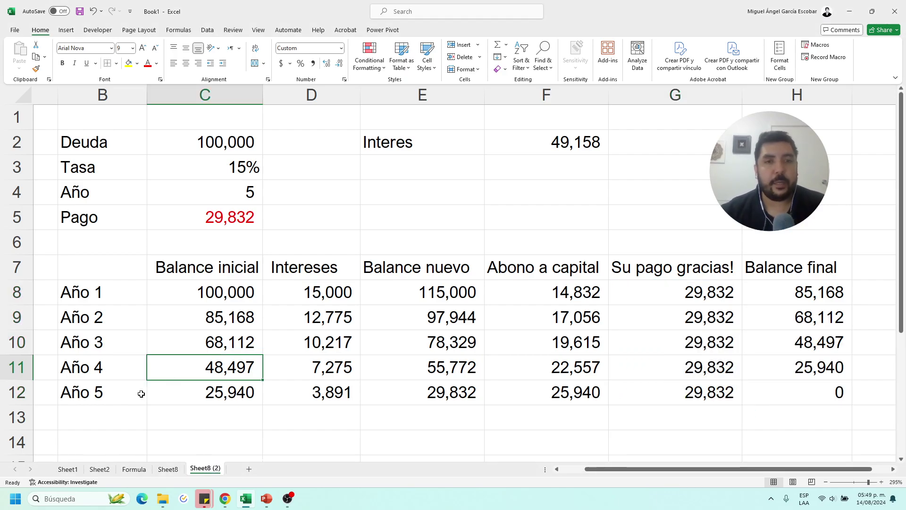
- Insert two blank rows at the top of the duplicated sheet, above the loan data
right_click(22, 122)
click(70, 217)
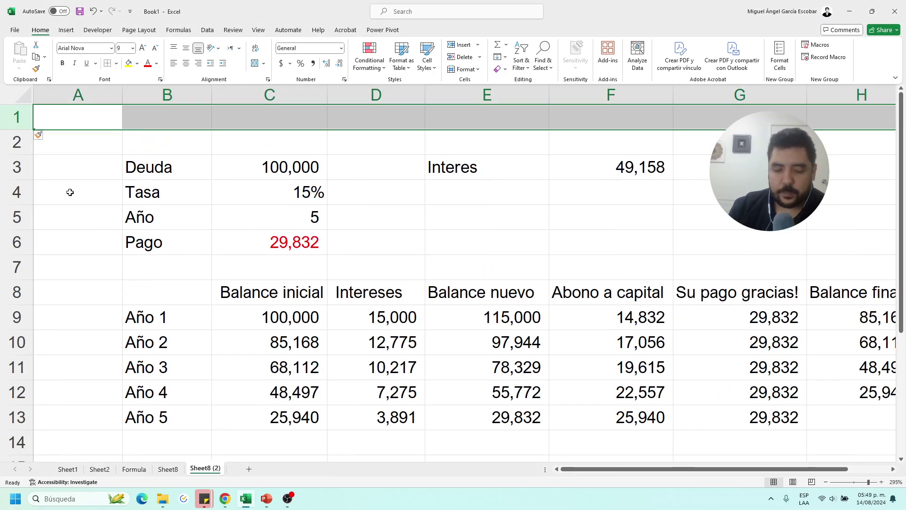
key(F4)
- Enter the label "Casa" in B1 with the price 3,500,000 in C1
click(142, 117)
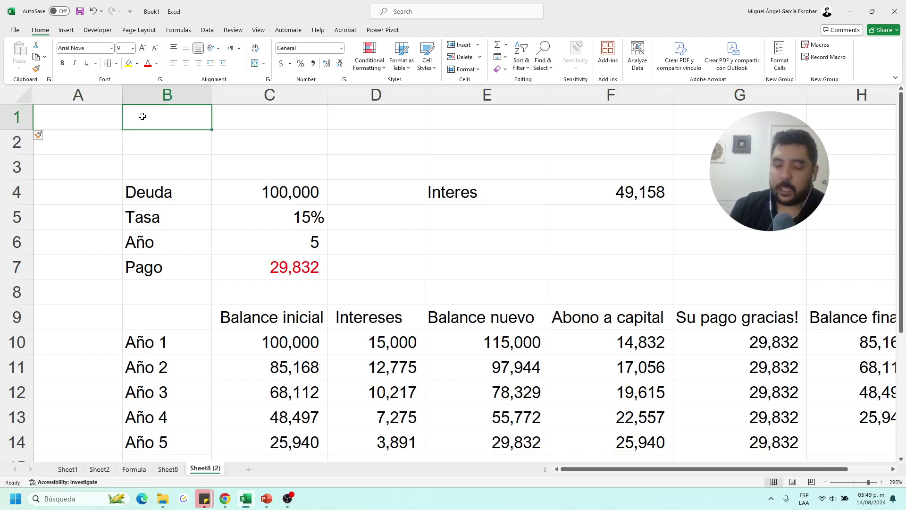
text(Casa)
key(Tab)
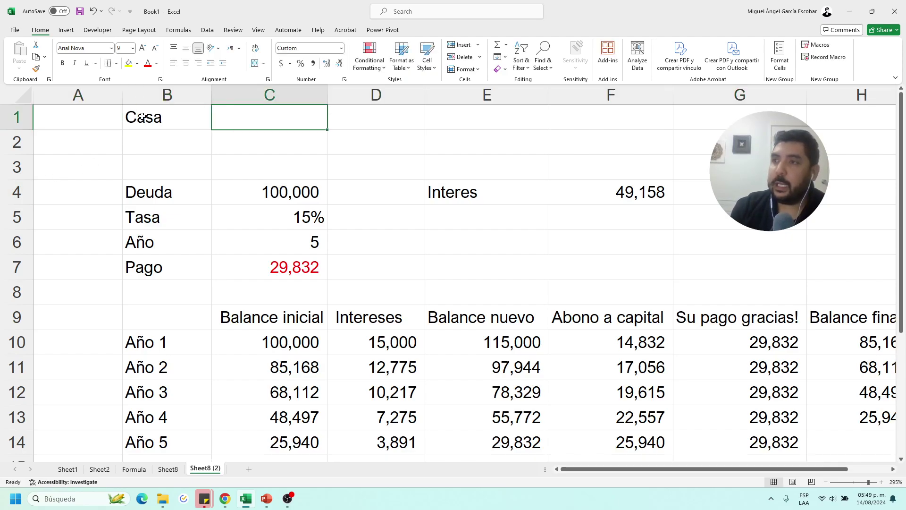
text(3,500,00)
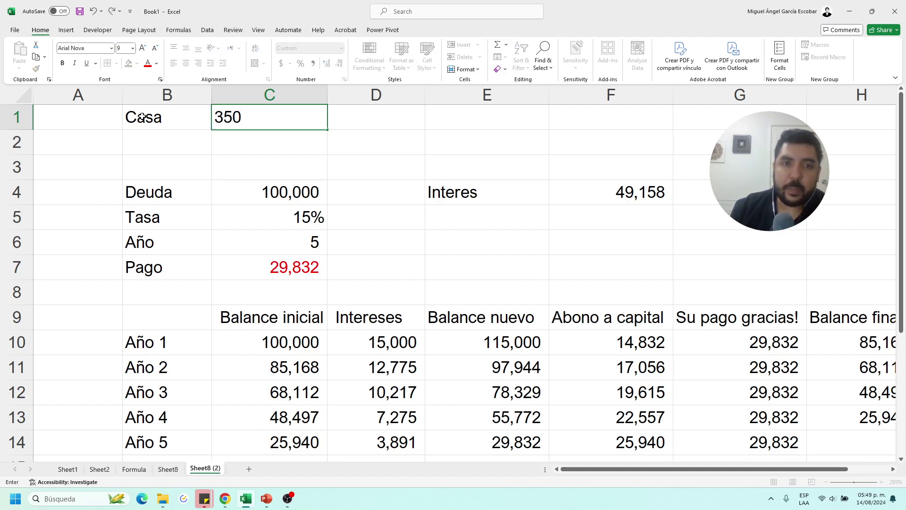
text(000)
key(Return)
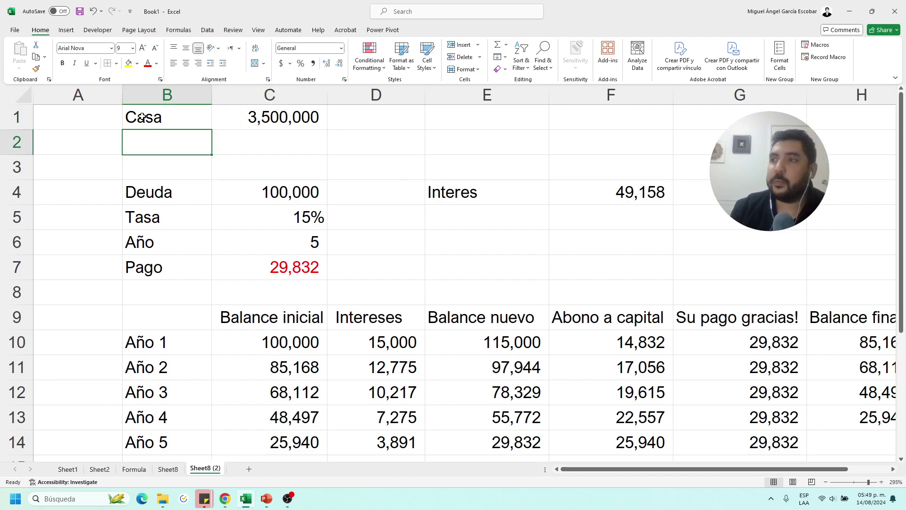
- Clear the Interes label and its total from the range E4:F5
click(432, 181)
drag(433, 181, 594, 206)
key(Delete)
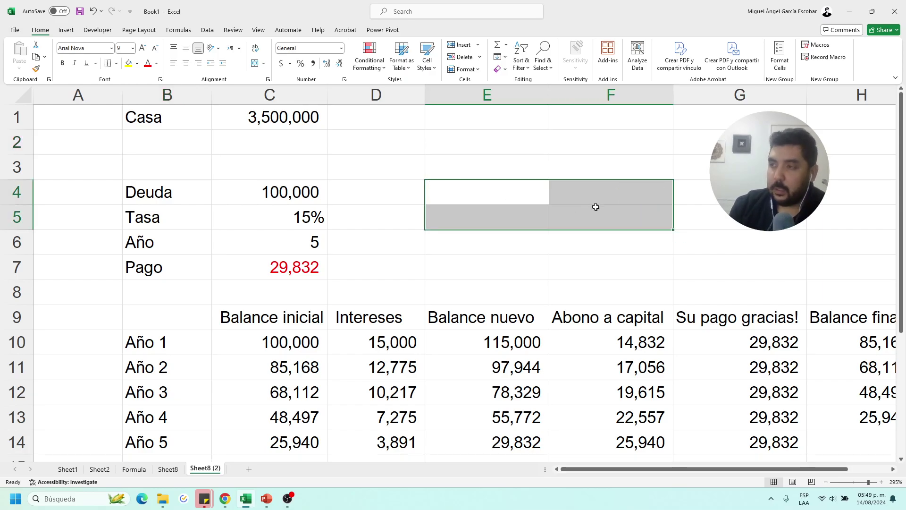
- Make the "Casa" label in B1 bold
click(182, 150)
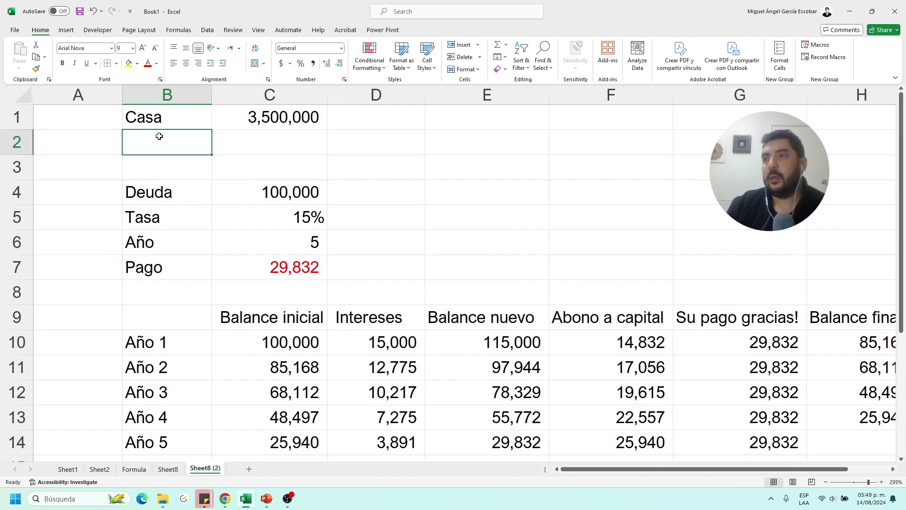
click(240, 122)
click(185, 119)
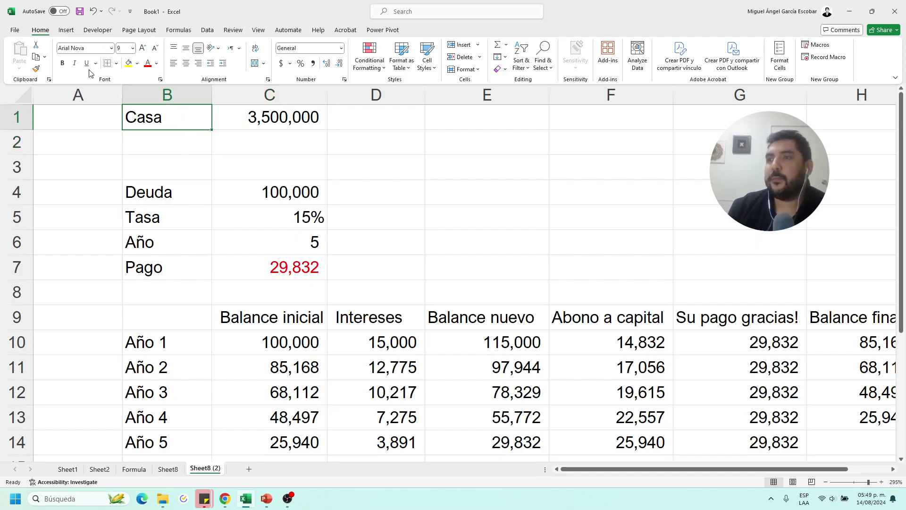
click(64, 65)
click(243, 117)
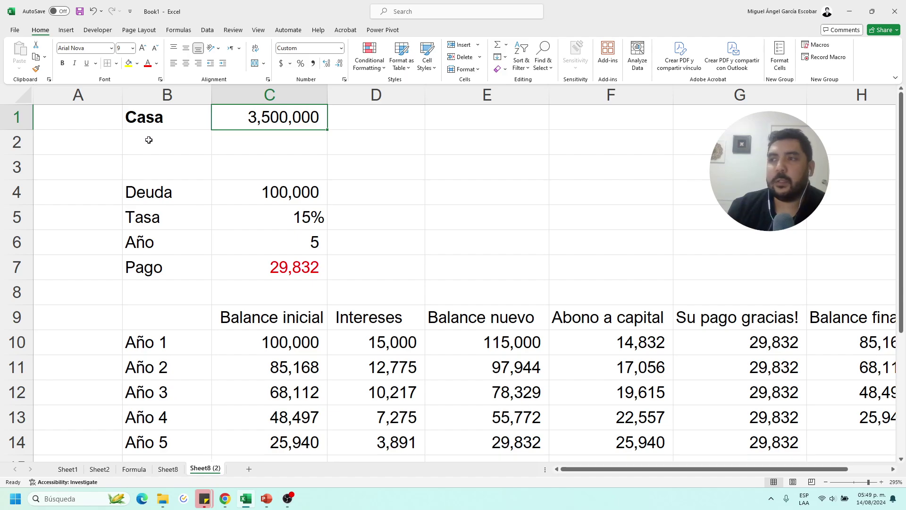
- Enter the label "Abono" in B2, below Casa
click(148, 141)
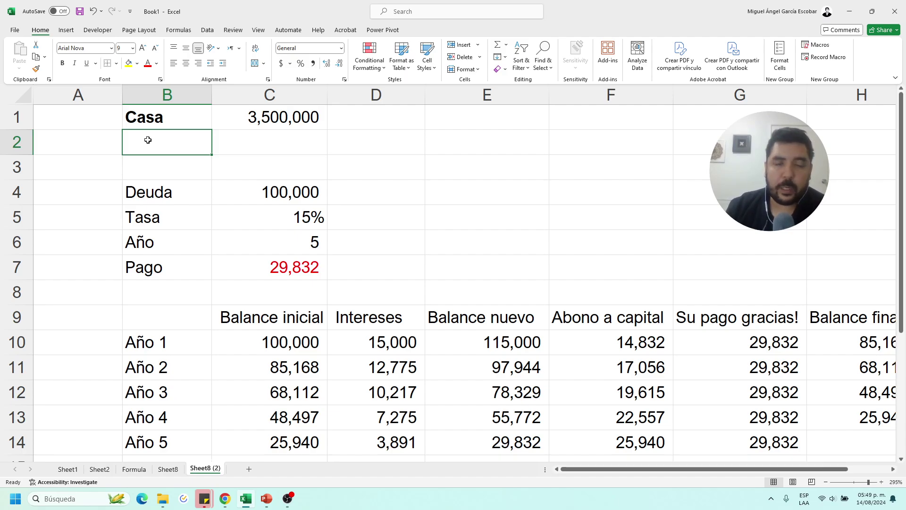
click(245, 146)
click(169, 148)
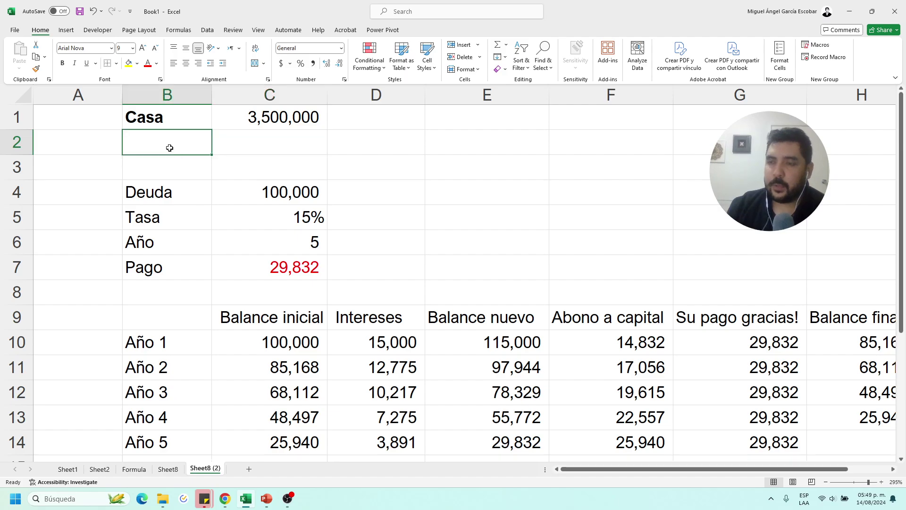
text(Abono)
key(Tab)
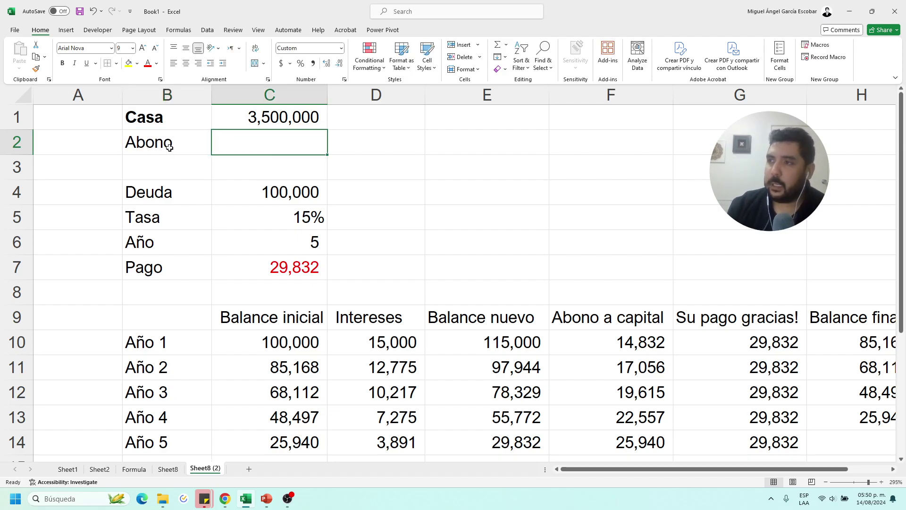
- Enter 10% in D2 beside the Abono row and format the cell as a percentage
key(Tab)
text(10%)
key(Return)
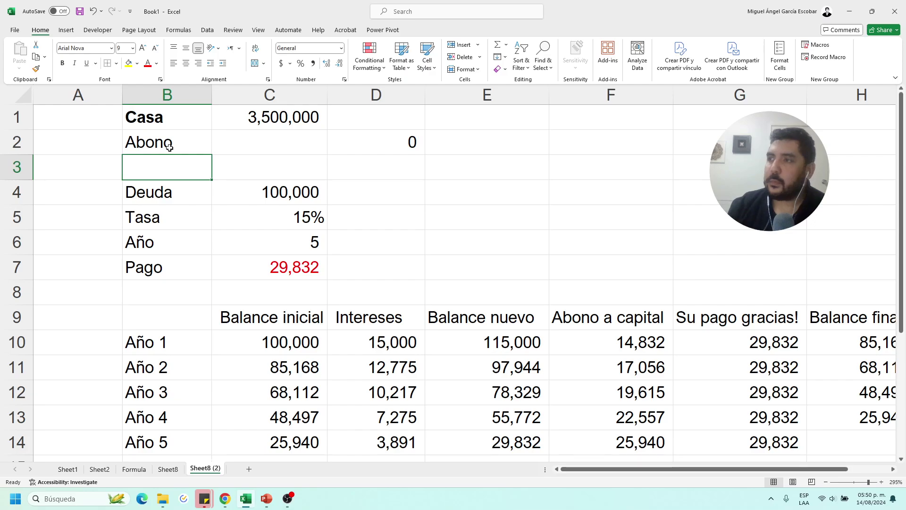
key(Up)
key(Right)
key(Right)
click(300, 63)
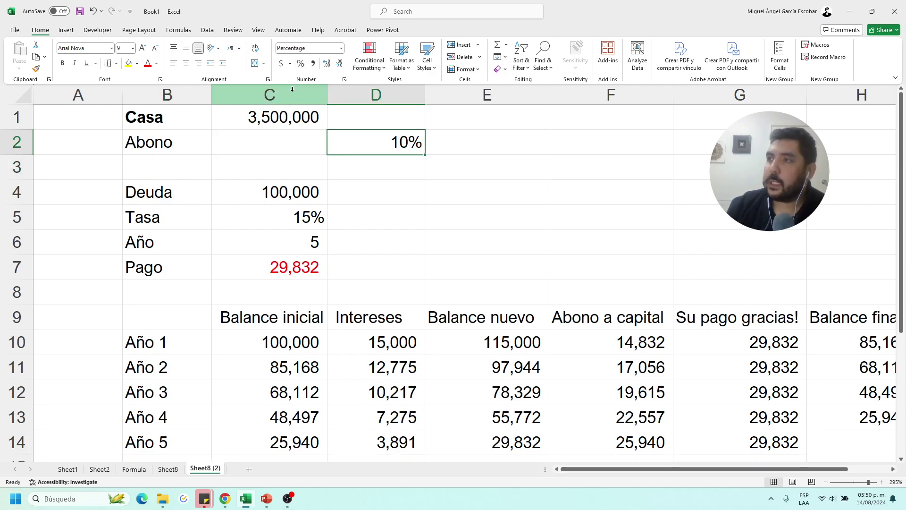
- Calculate the Abono in C2 as the house price times the percentage, with the formula +C1*D2
click(268, 152)
text(+)
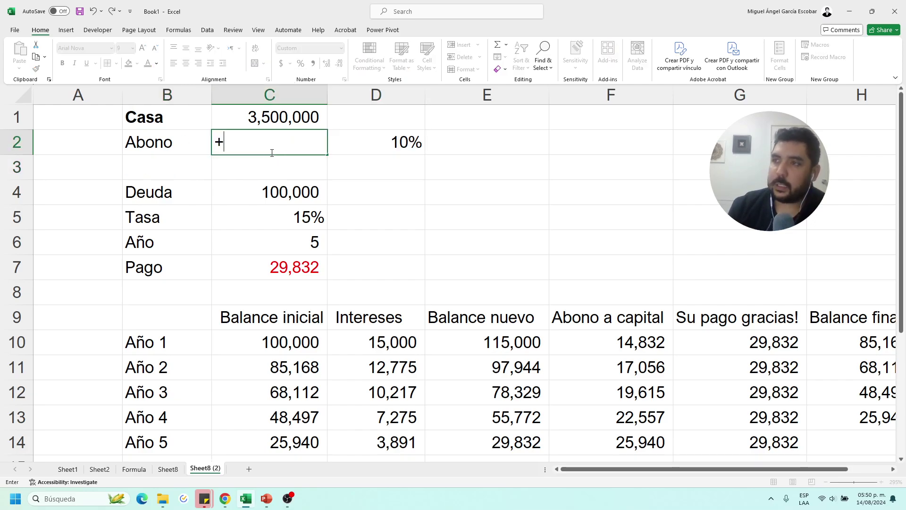
click(244, 115)
text(*)
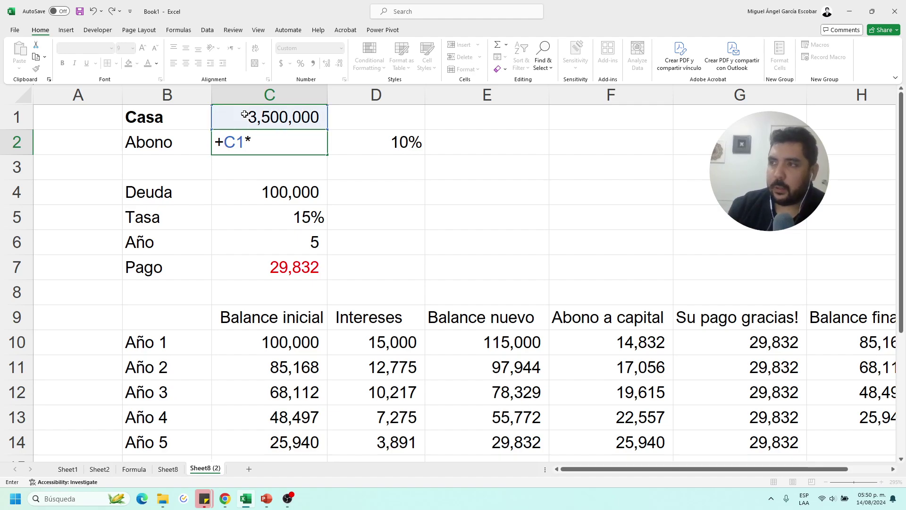
click(410, 150)
key(Return)
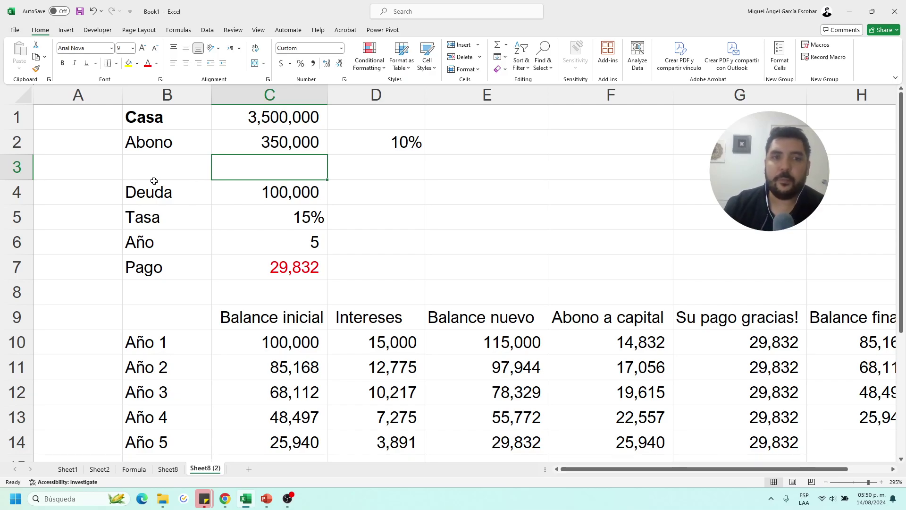
- Replace the Deuda amount in C4 with the house price minus the down payment, using the formula +C1-C2
click(201, 194)
click(219, 193)
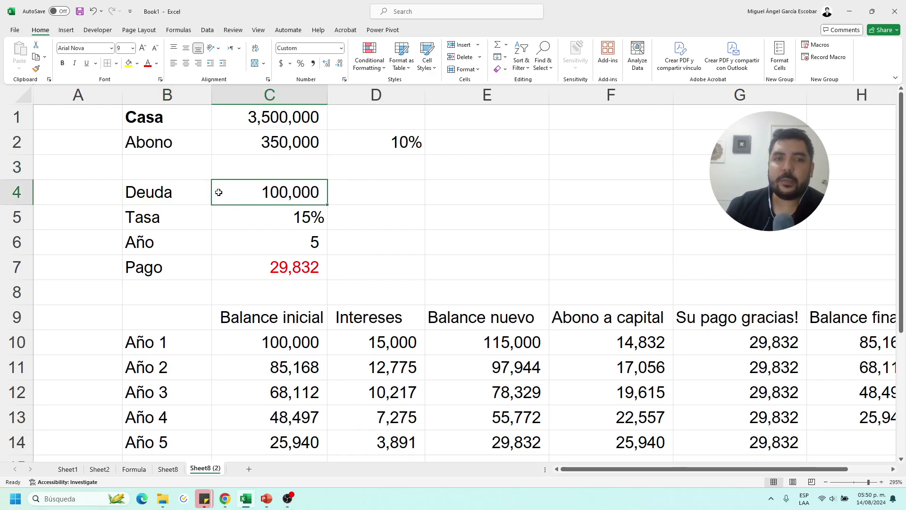
text(+)
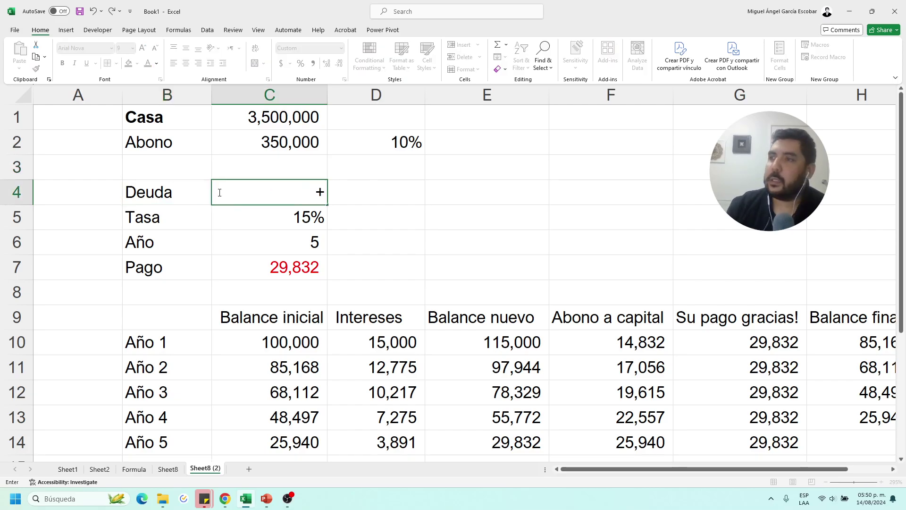
click(237, 117)
text(-)
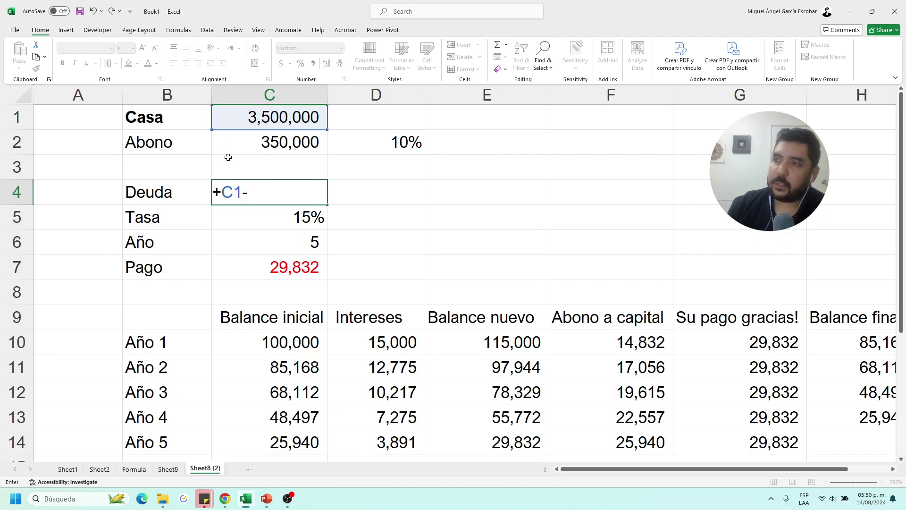
click(241, 143)
key(Return)
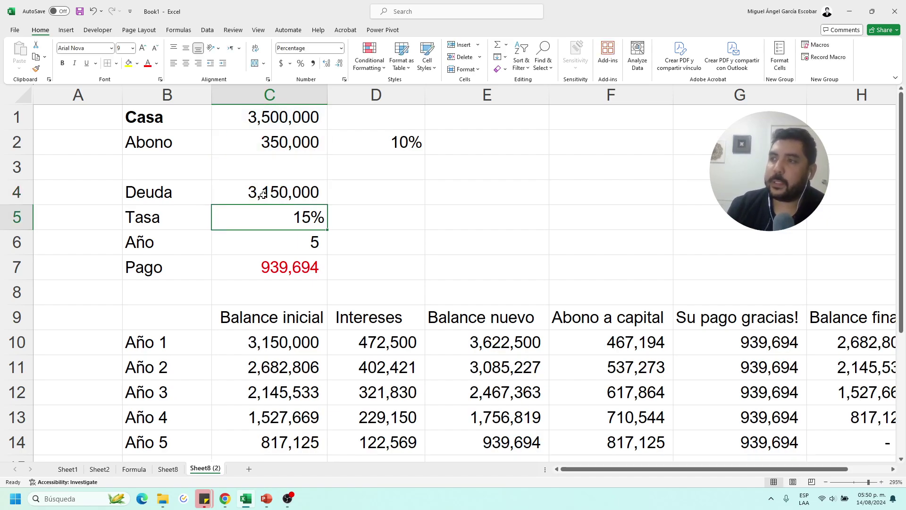
click(267, 191)
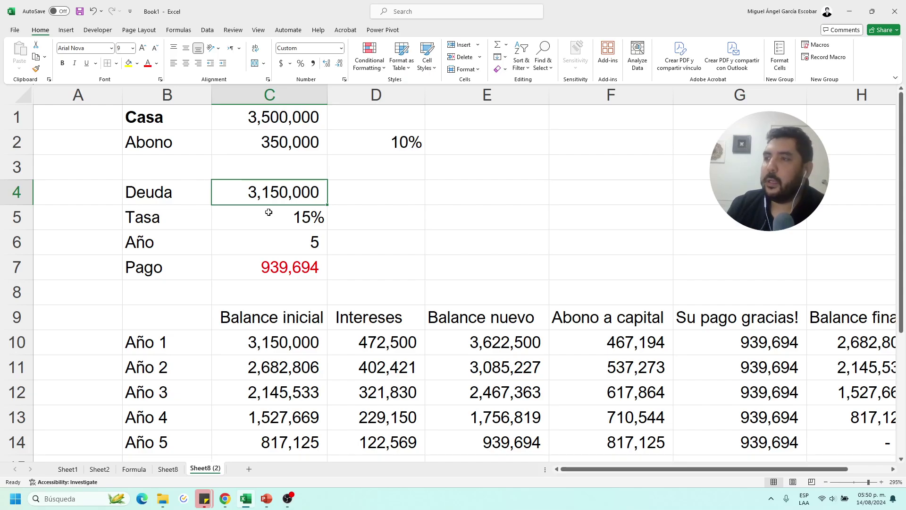
- Enter the label Anual in A5, next to the Tasa row
click(204, 215)
click(268, 216)
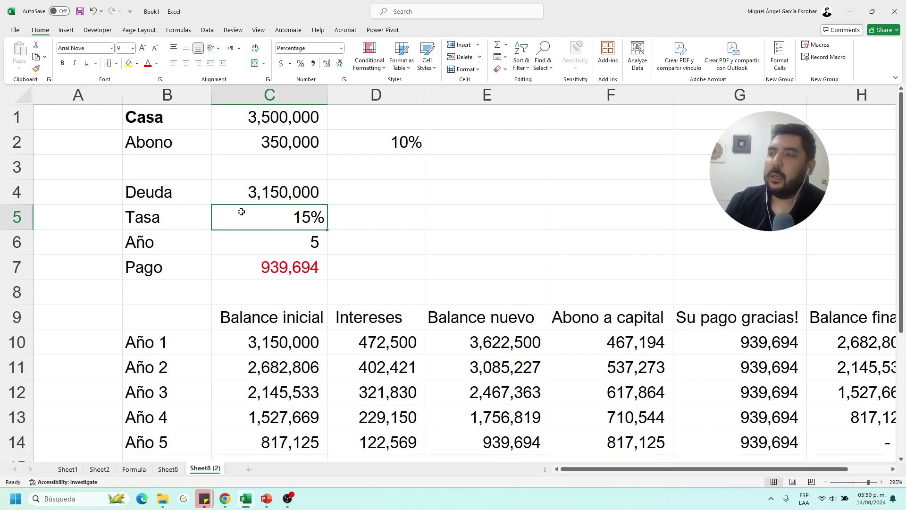
click(108, 219)
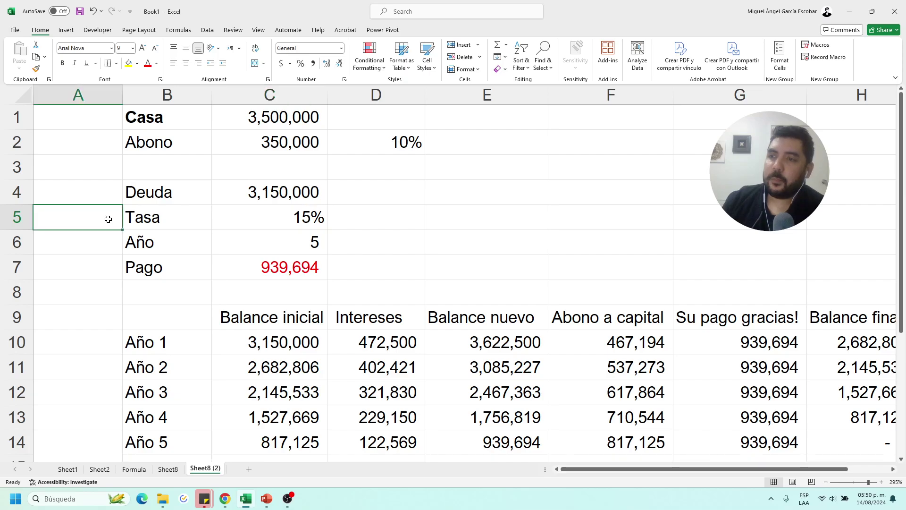
text(Anual)
key(Return)
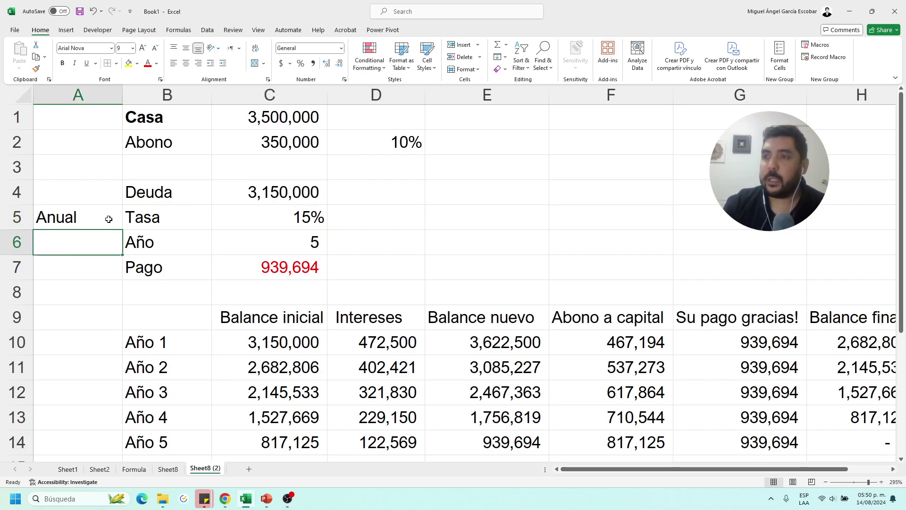
- Try to move the 15% rate from C5 to D5 and undo the move
click(218, 218)
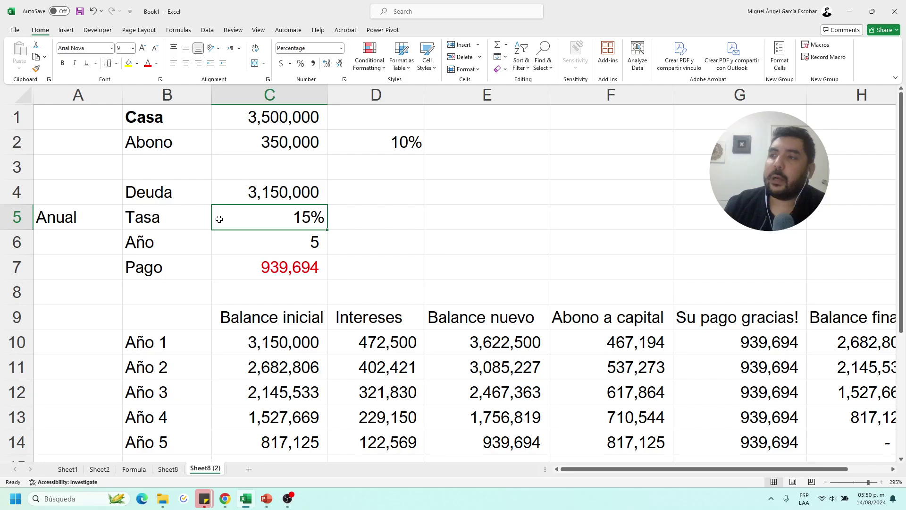
click(82, 223)
click(308, 220)
drag(325, 222, 374, 213)
click(48, 226)
drag(48, 226, 354, 197)
key(ctrl+z)
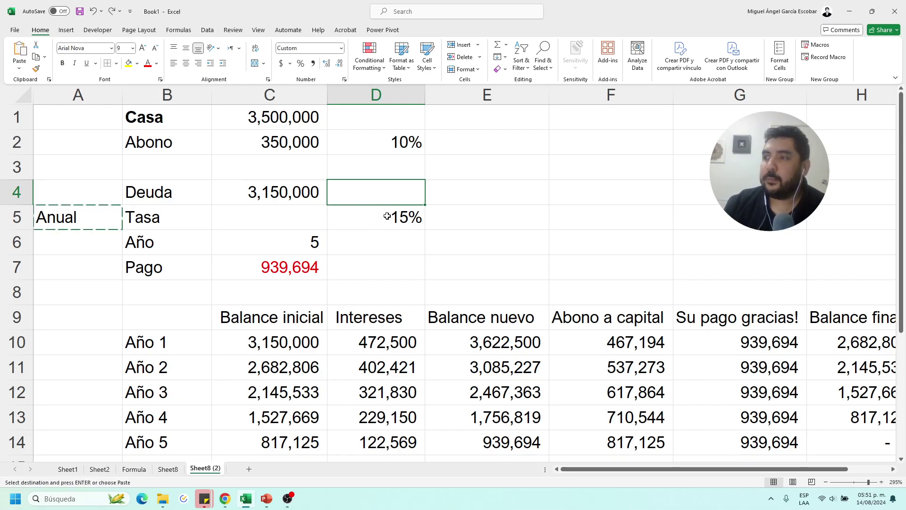
key(ctrl+z)
click(287, 220)
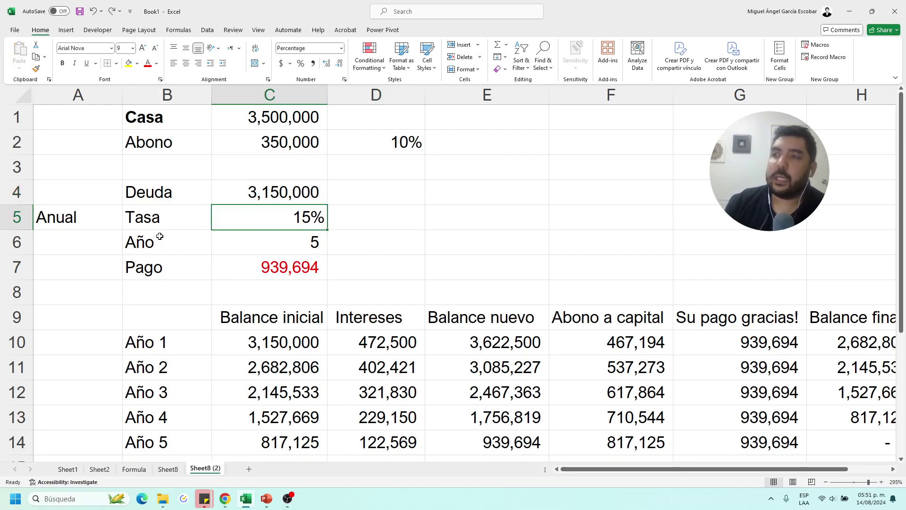
- Extend the Tasa label in B5 to read Tasa anual
double_click(176, 215)
text(anual)
key(Return)
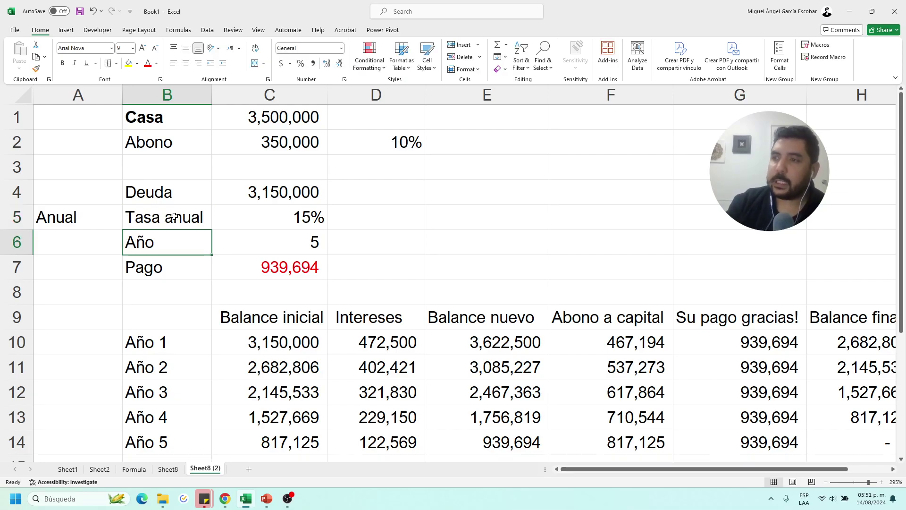
- Insert a blank row above the Año row and clear the Anual label from A5
key(shift+space)
key(ctrl+plus)
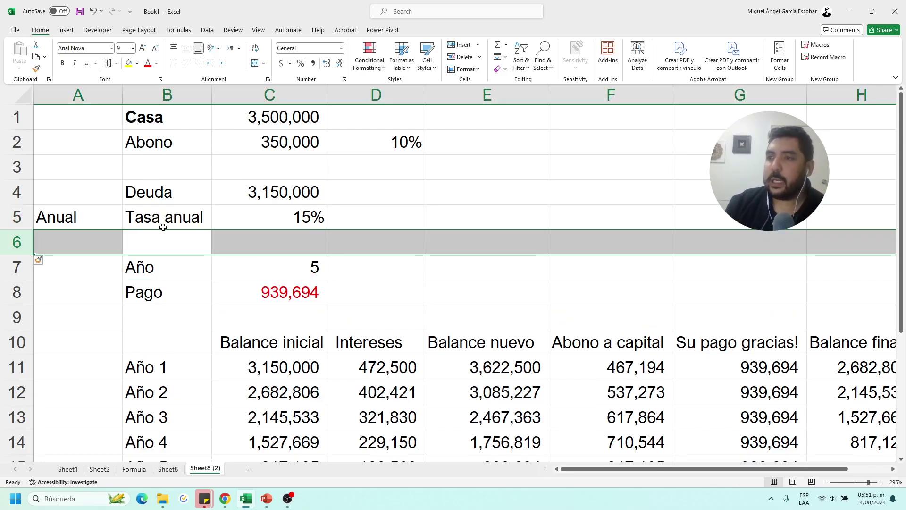
click(94, 210)
key(Delete)
- Label B6 in the blank row Tasa mensual and widen column B to fit the text
click(151, 241)
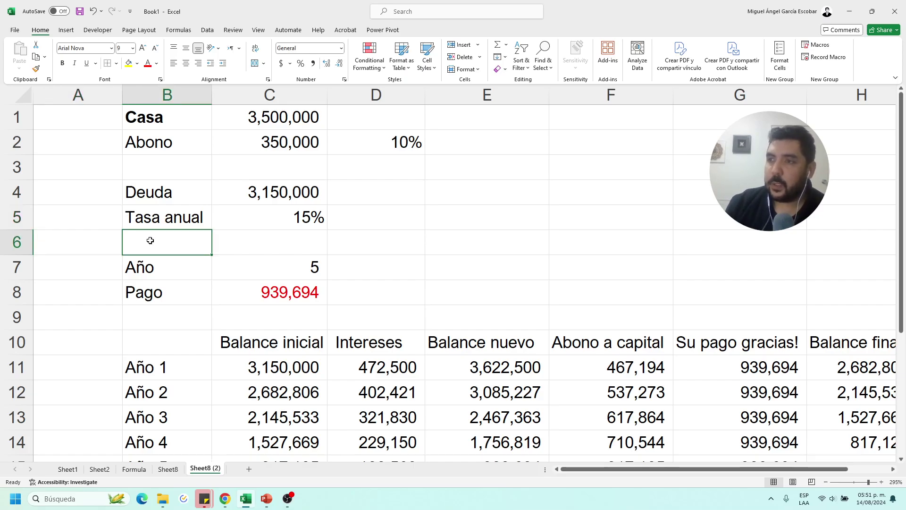
text(Tasa mensual)
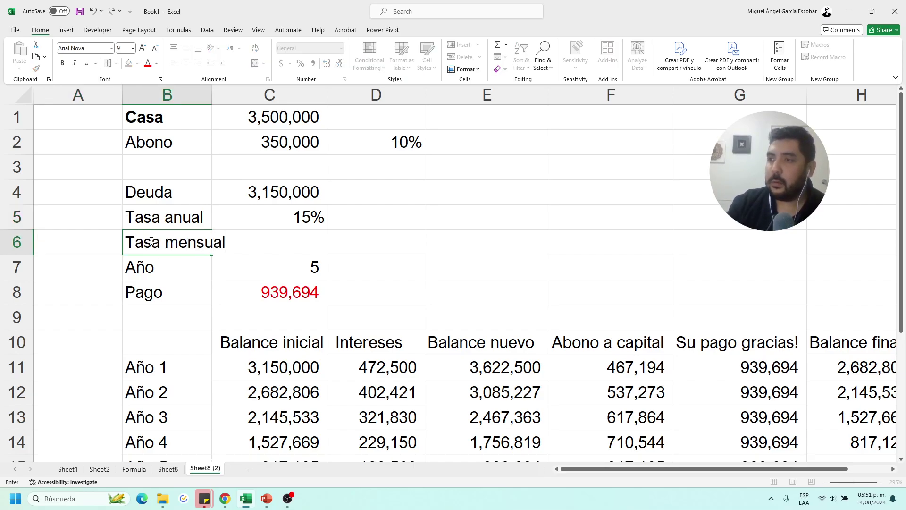
key(Return)
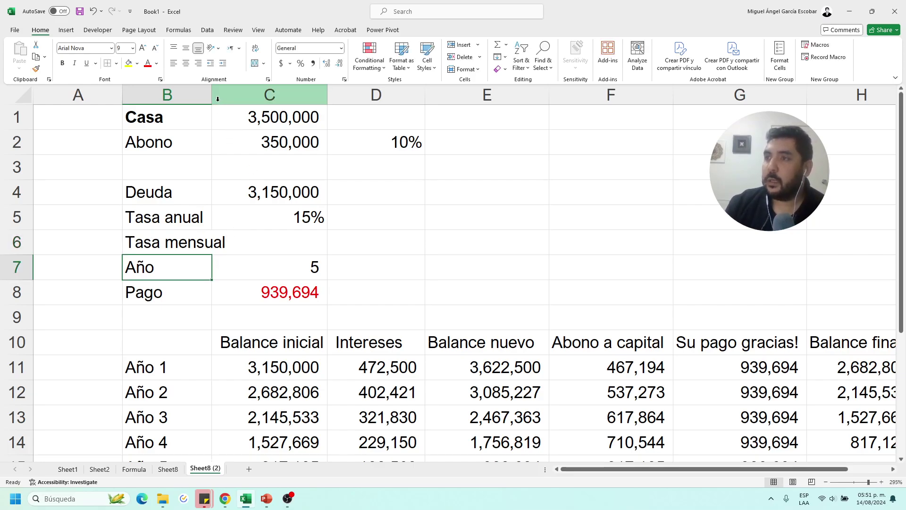
drag(211, 95, 247, 95)
- Calculate the monthly rate in C6 as the annual rate divided by 12, with the formula +C5/12
click(304, 241)
text(+)
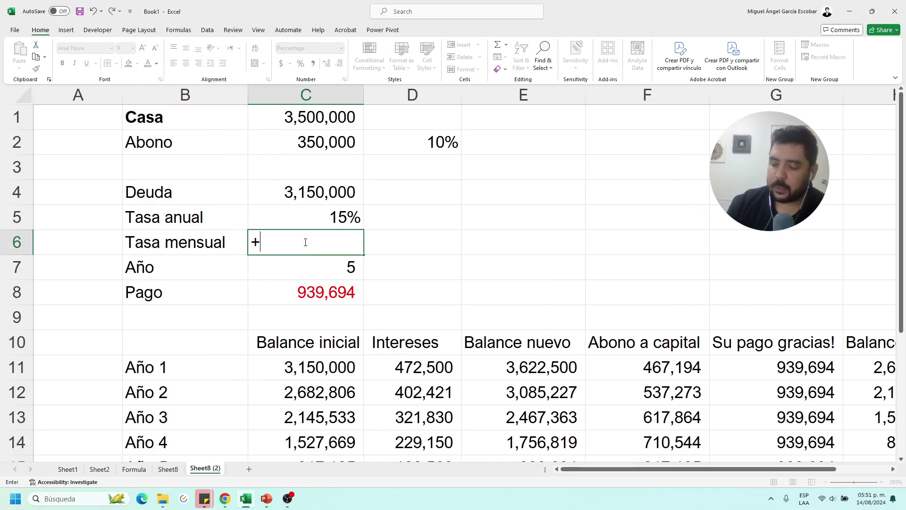
key(Up)
text(/12)
key(Return)
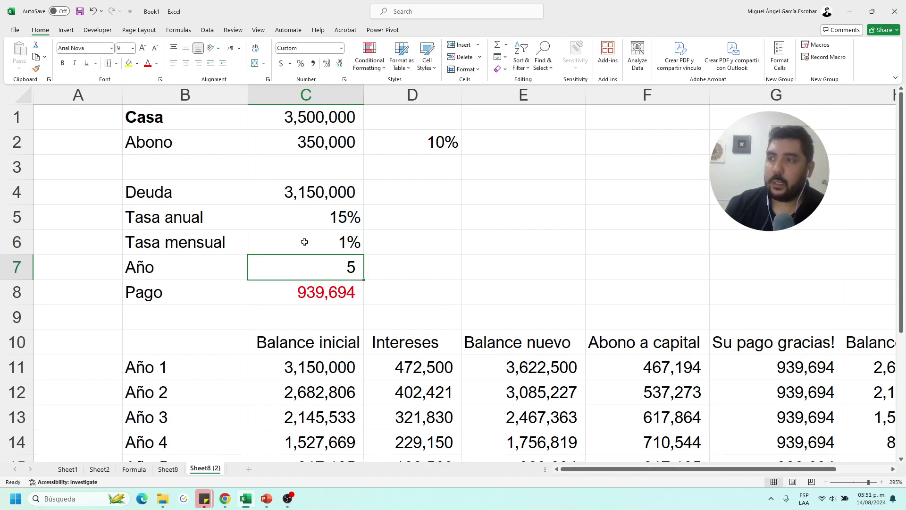
- Show the monthly rate in C6 and the annual rate in C5 with three decimal places
click(305, 242)
click(329, 66)
click(329, 65)
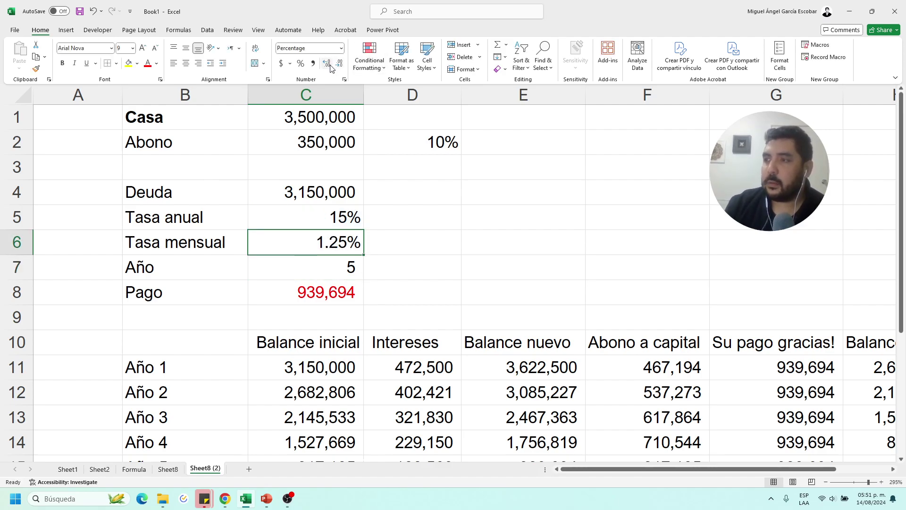
click(330, 65)
click(313, 214)
click(330, 64)
click(329, 64)
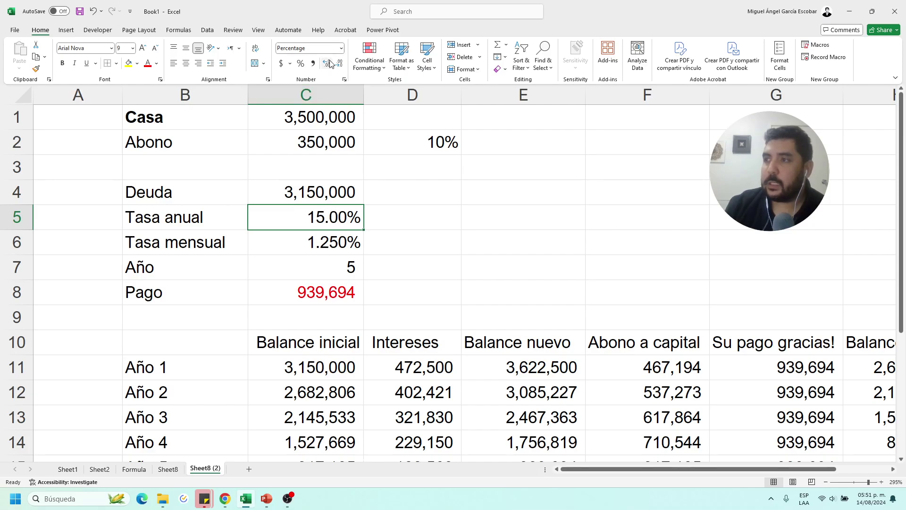
click(329, 64)
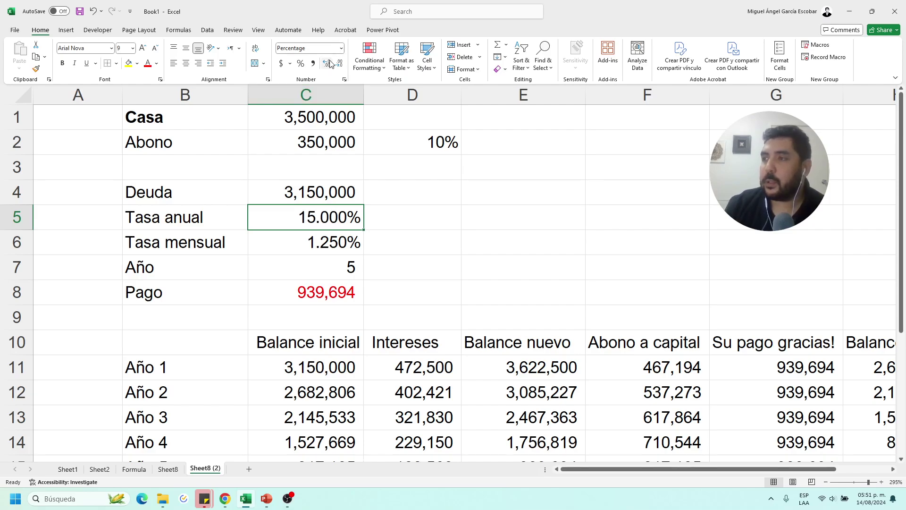
click(386, 210)
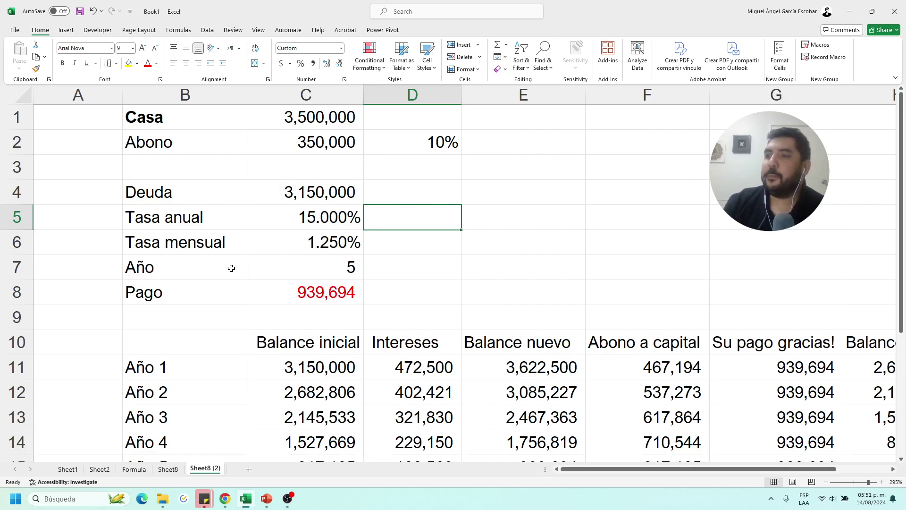
- Insert a row between Año and Pago and label it Meses in B8
click(181, 268)
click(296, 270)
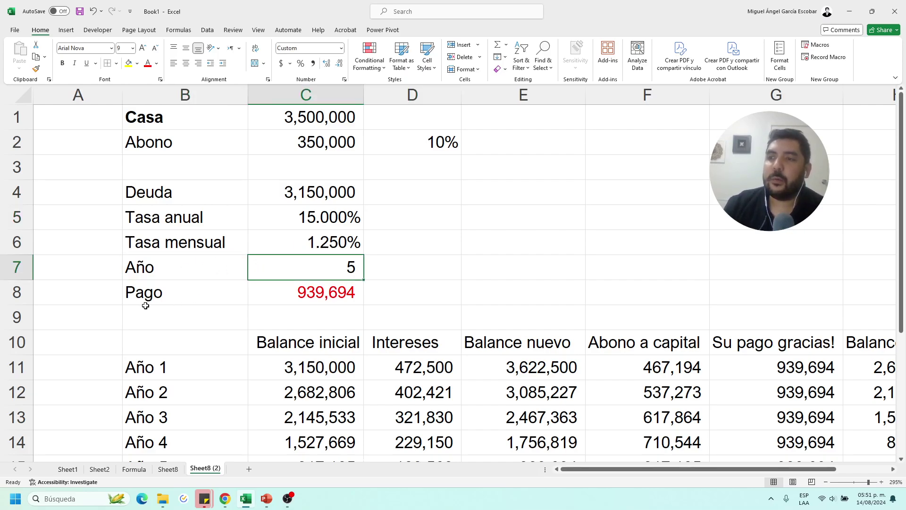
click(146, 305)
key(shift+space)
key(ctrl+plus)
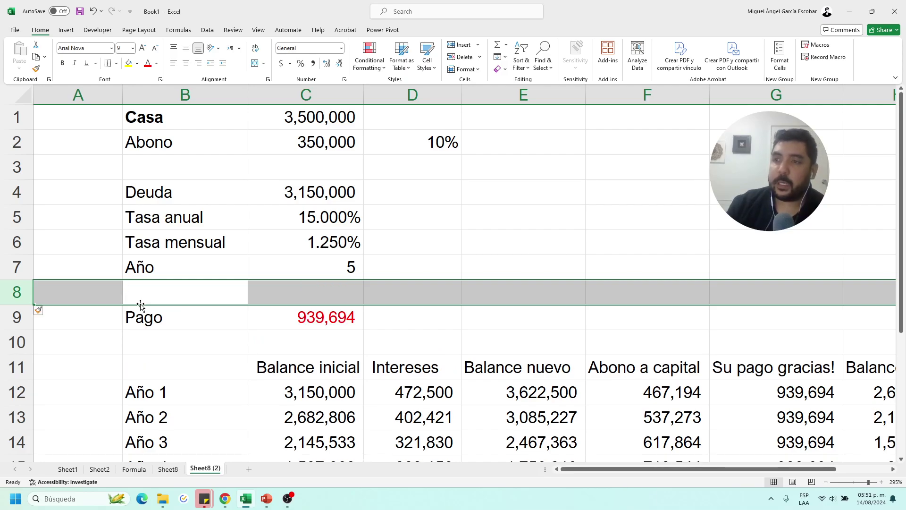
click(139, 290)
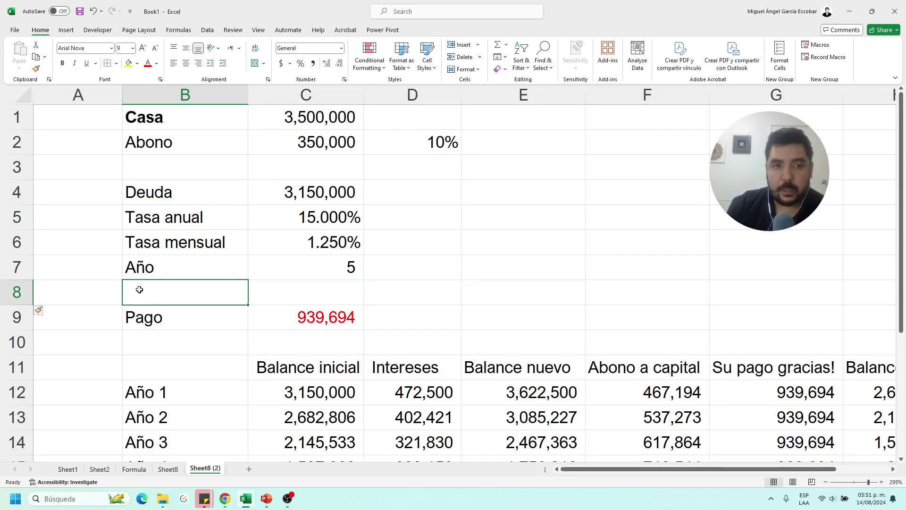
text(Meses)
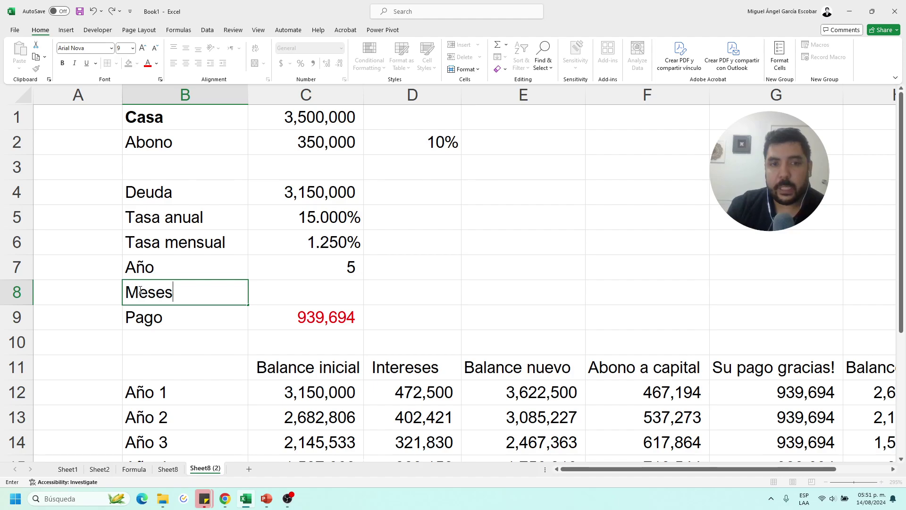
key(Escape)
text(Meses)
key(Tab)
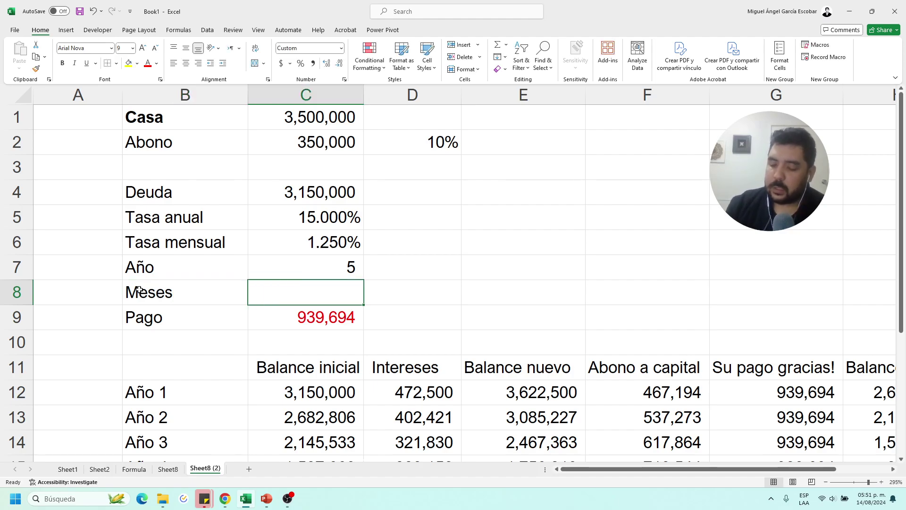
- Calculate the number of months in C8 as the years times 12, with the formula +C7*12
text(+)
key(Up)
text(*)
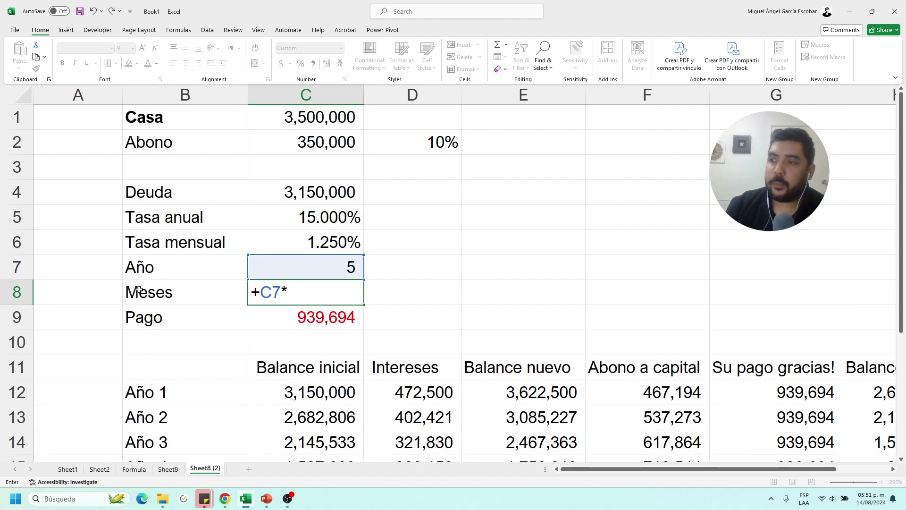
text(12)
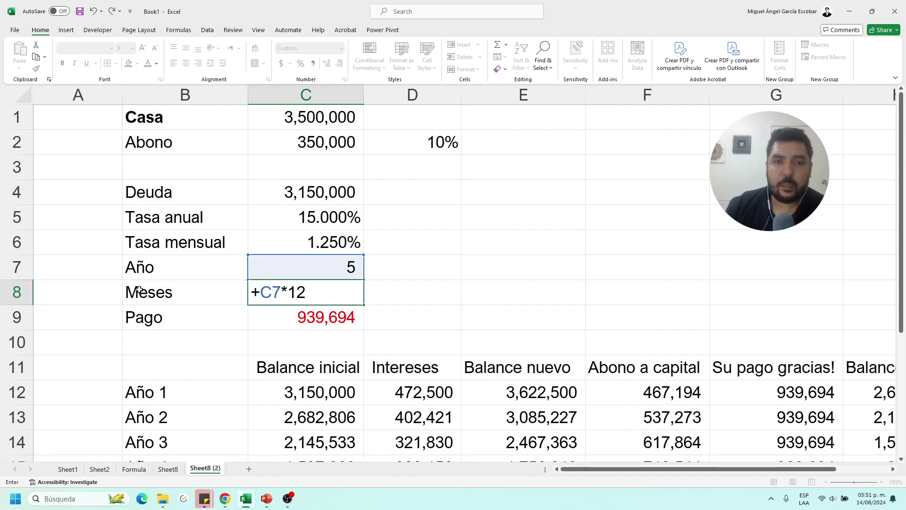
key(Return)
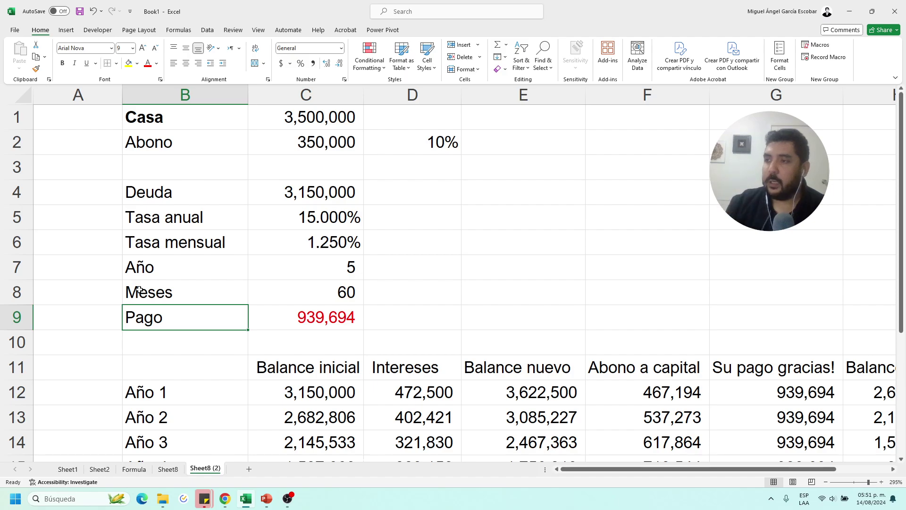
- Set the loan term in C7 to 30 years
click(302, 264)
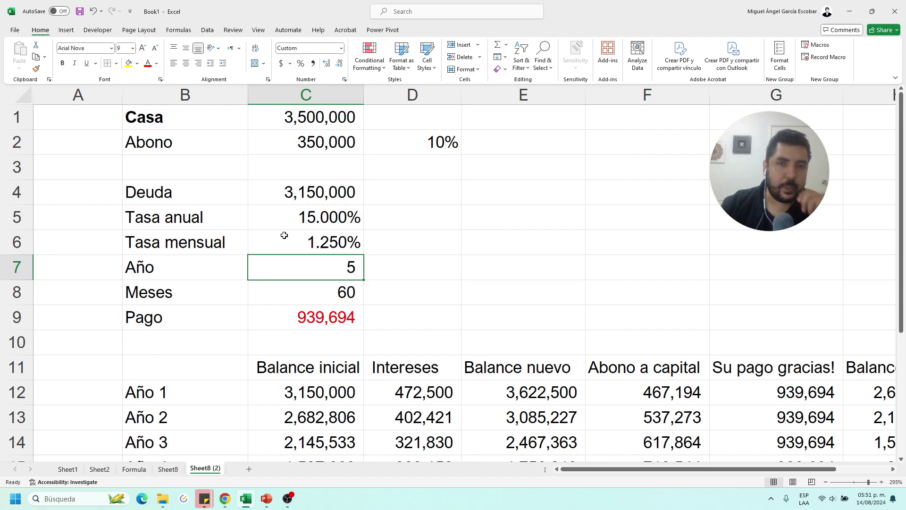
text(30)
key(Return)
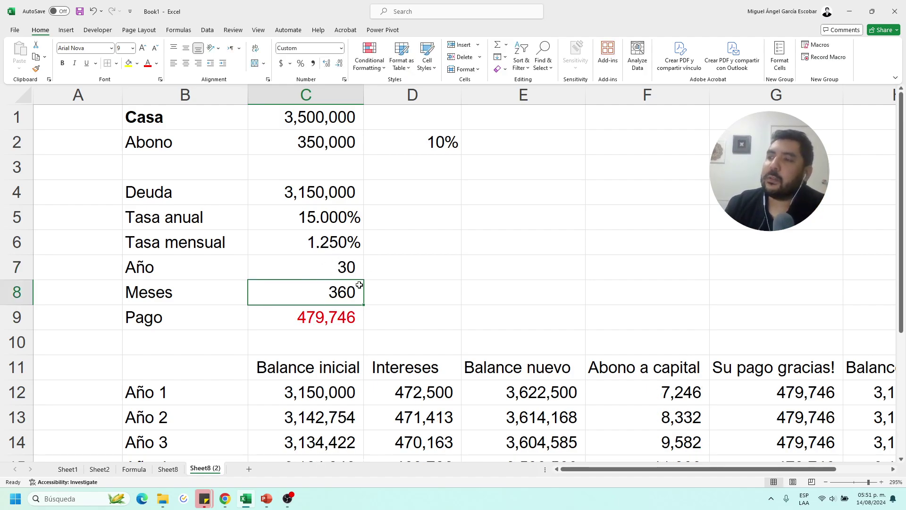
- Rewrite the payment formula in C9 with the monthly rate, the months and the negative debt, as +pmt(C6,C8,-C4)
click(308, 321)
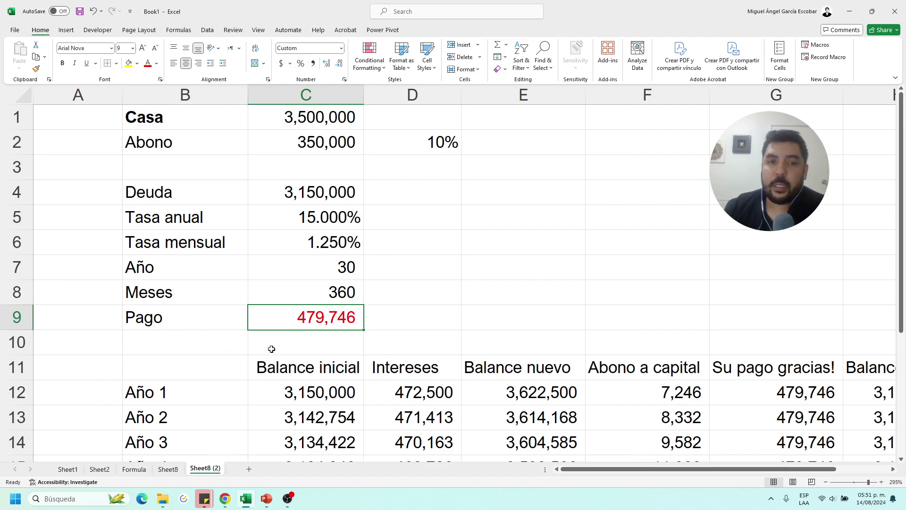
ctrl+scroll(311, 345, down, 2)
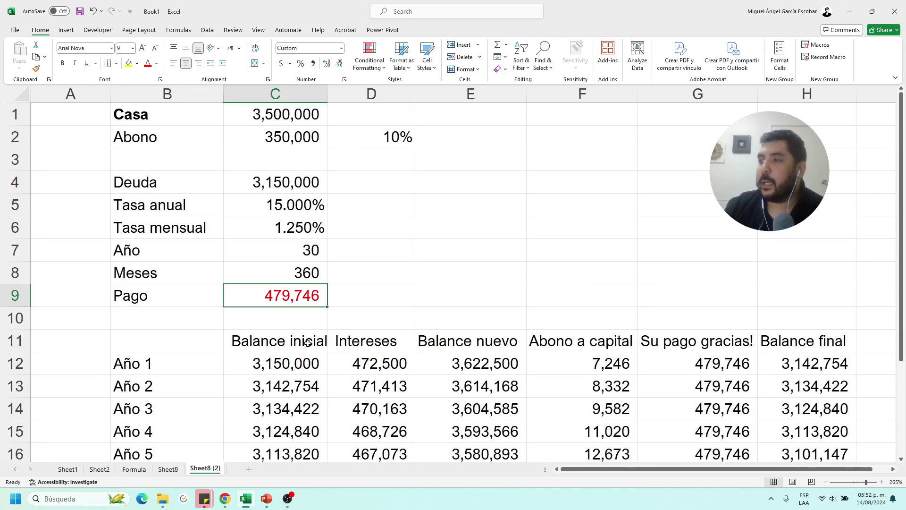
ctrl+scroll(307, 342, down, 1)
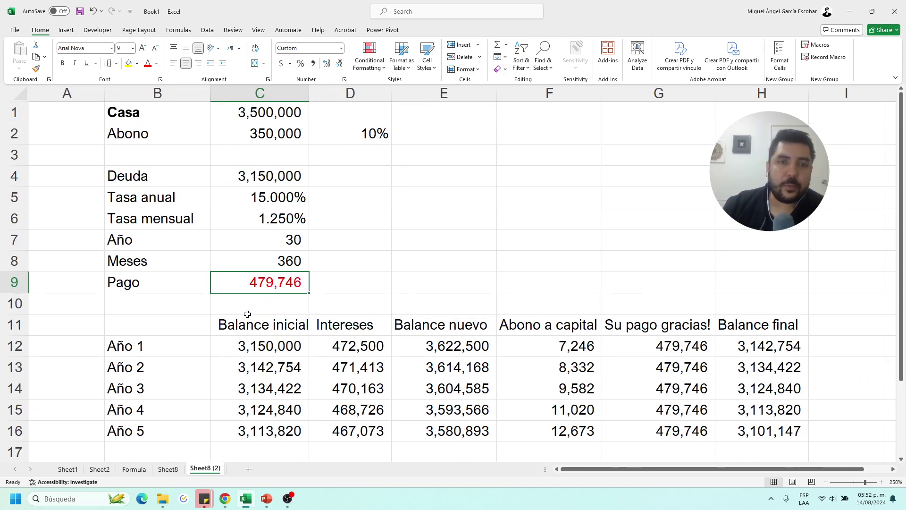
double_click(259, 284)
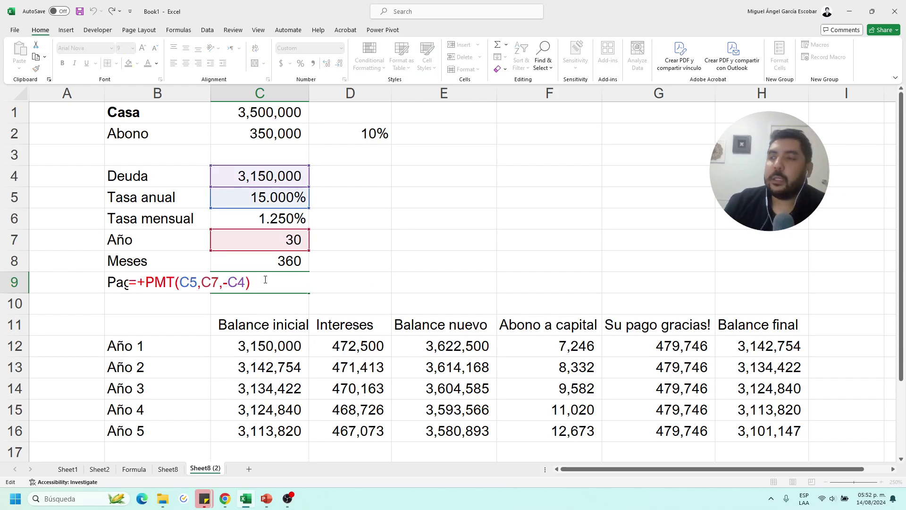
key(Escape)
double_click(263, 283)
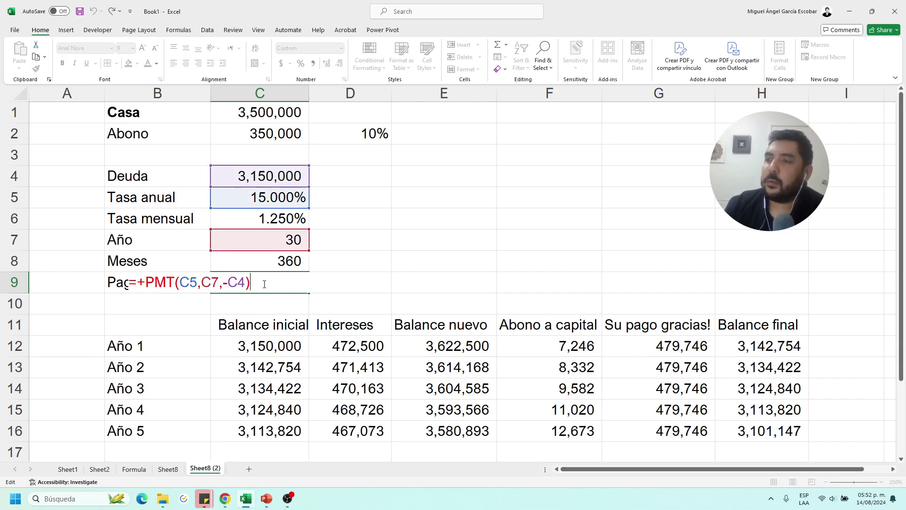
key(Escape)
text(+)
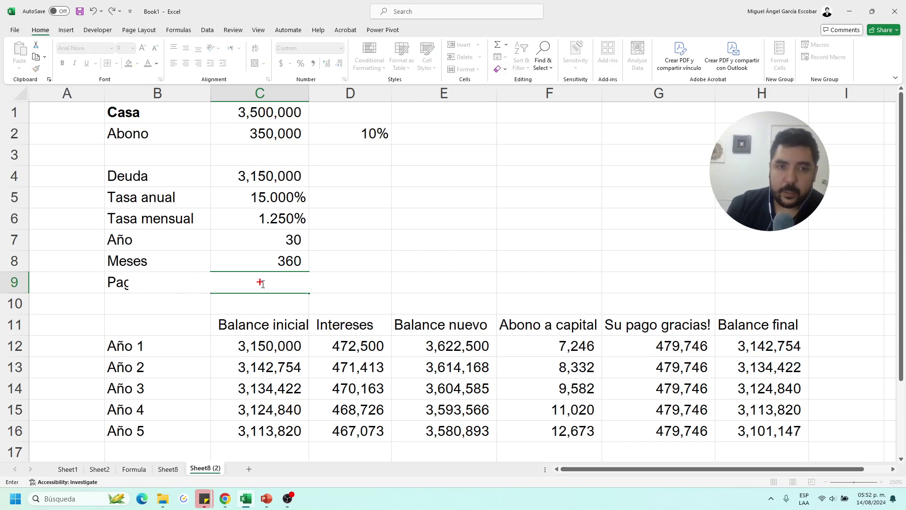
text(pmt()
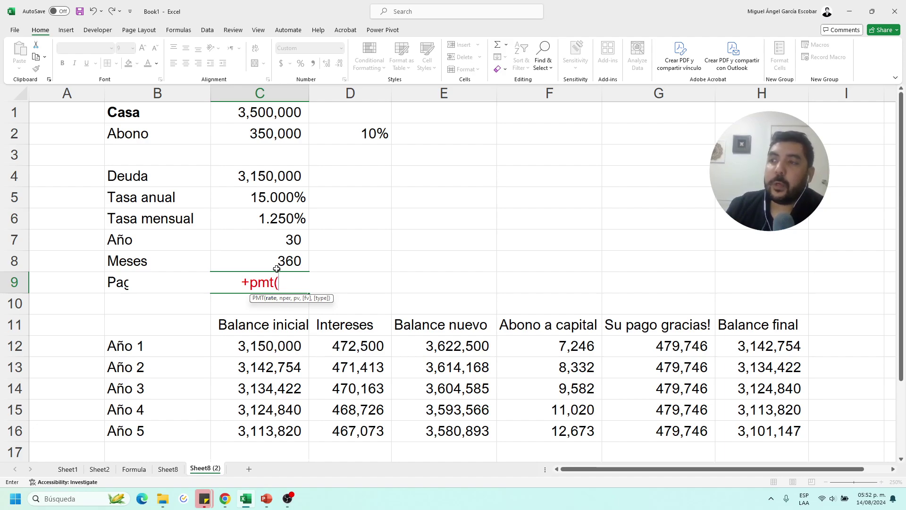
click(250, 218)
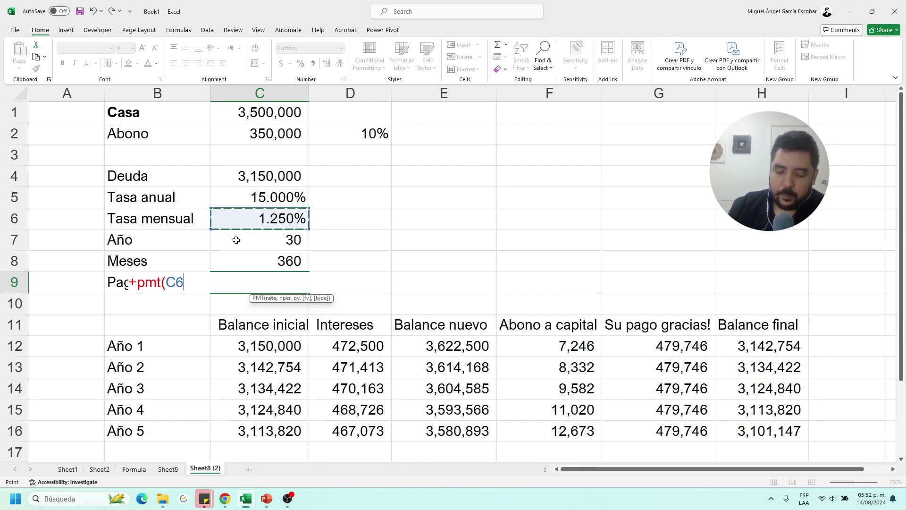
text(,)
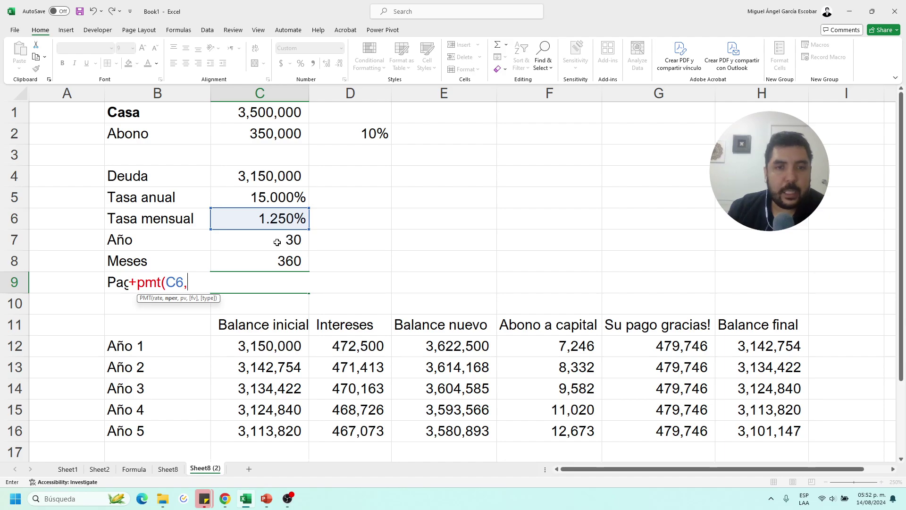
click(262, 259)
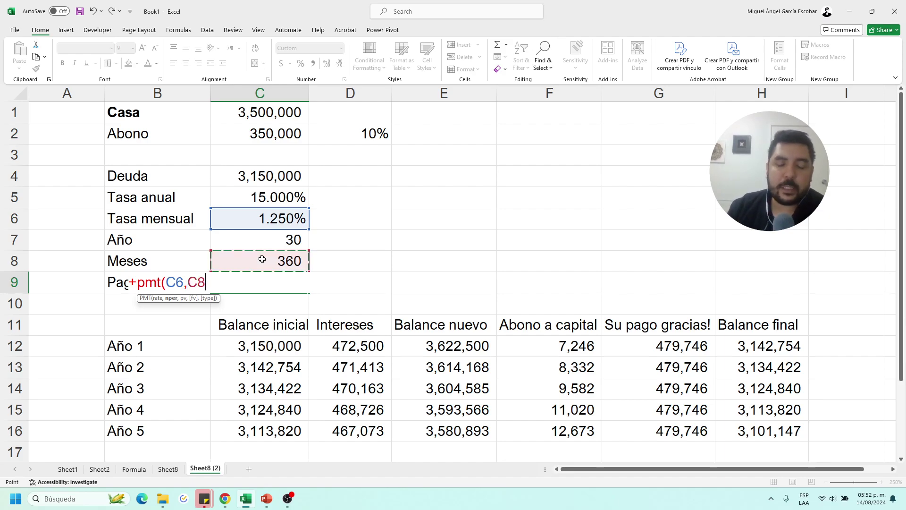
text(,-)
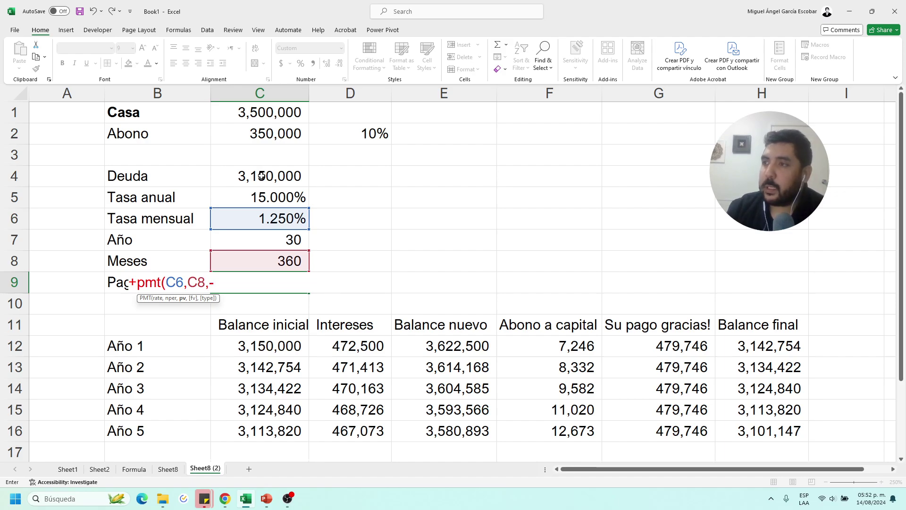
click(261, 176)
key(Return)
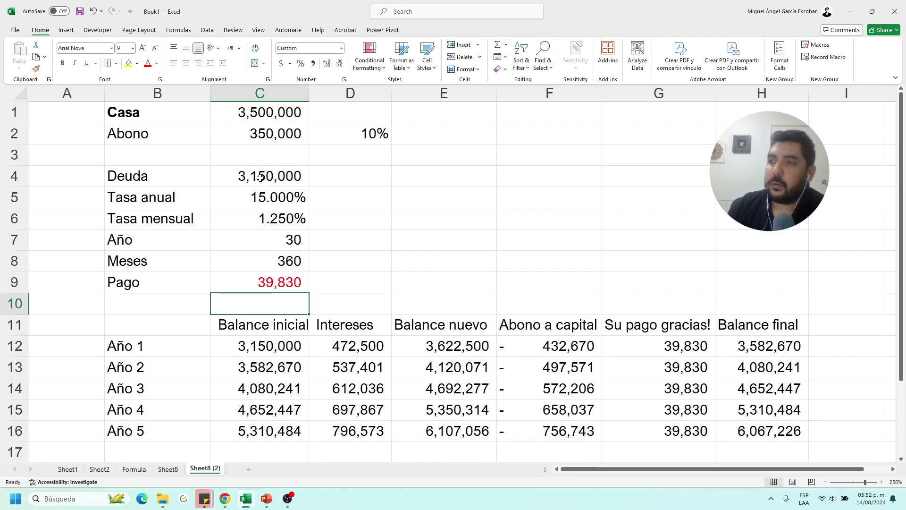
- Put a thick outside border around the Pago label and amount in B9:C9
drag(179, 279, 222, 280)
click(116, 63)
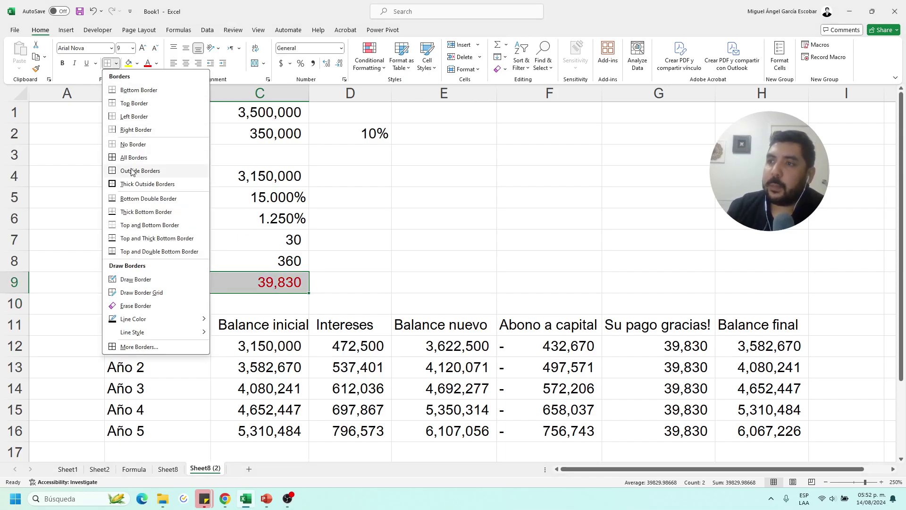
click(125, 186)
click(117, 332)
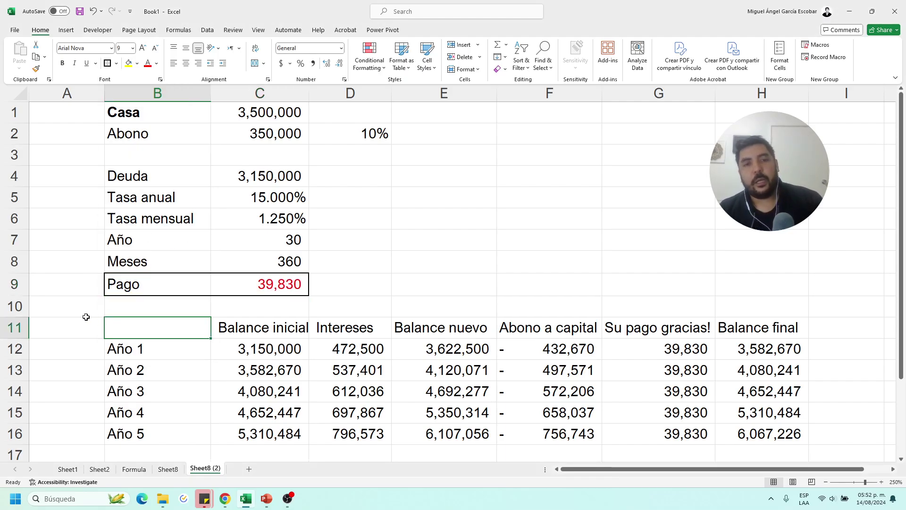
click(333, 276)
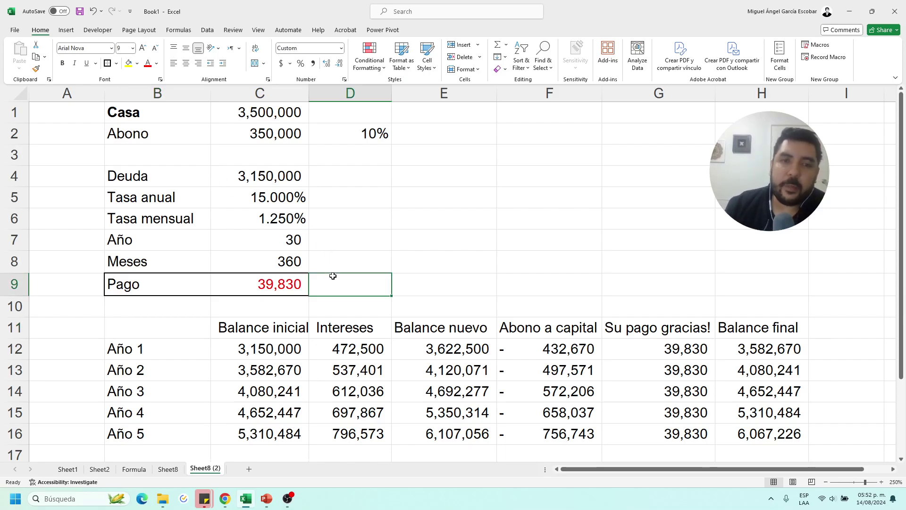
click(295, 281)
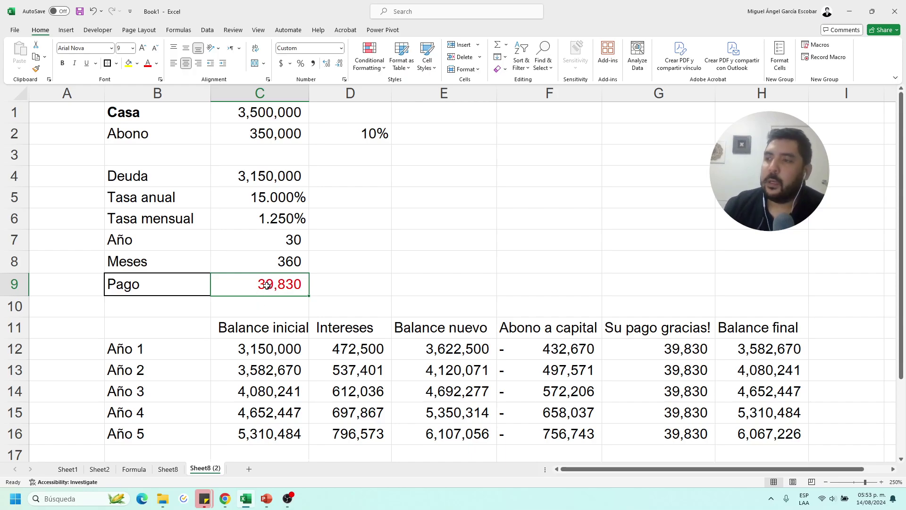
click(335, 287)
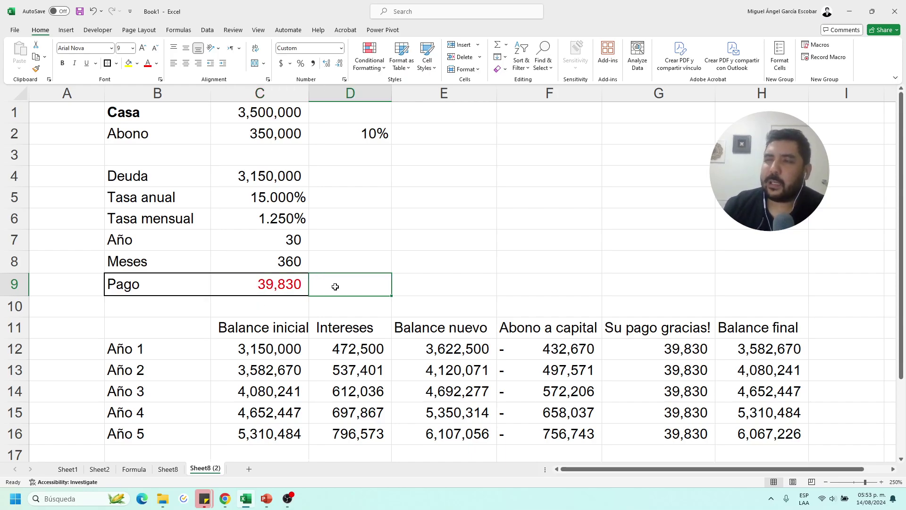
click(254, 284)
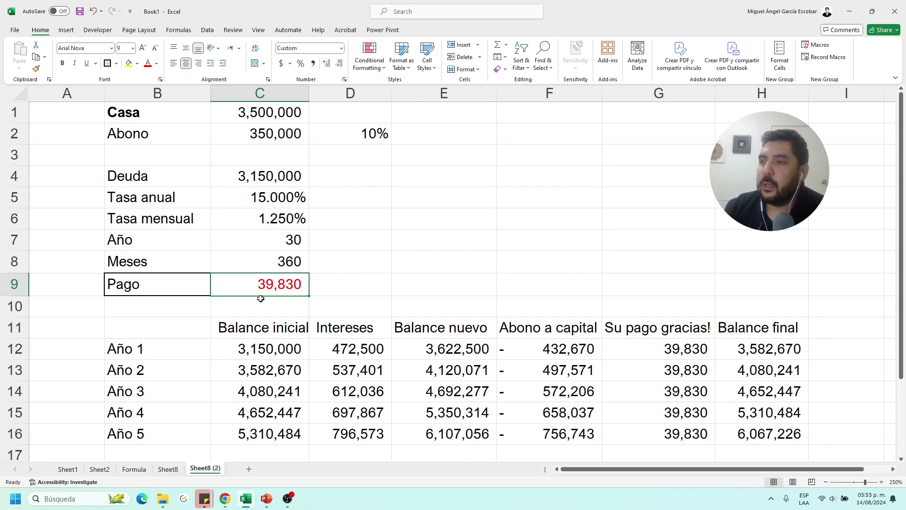
click(260, 312)
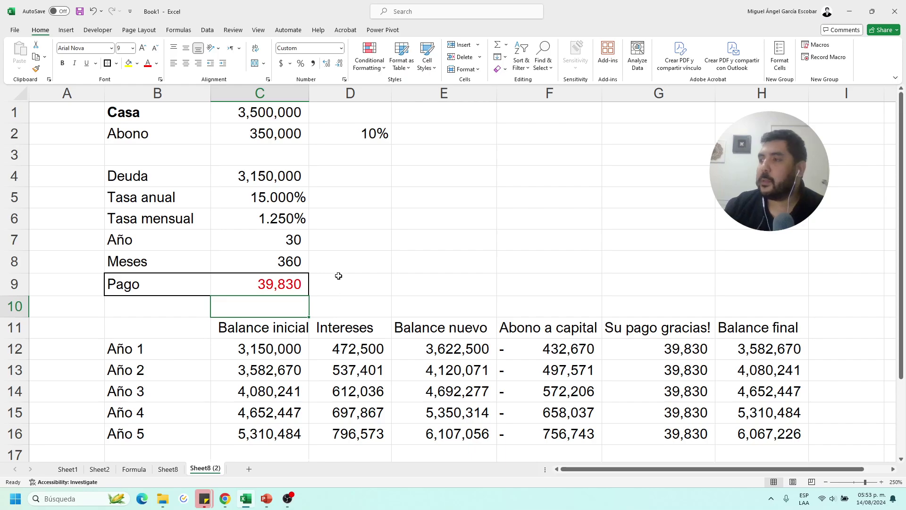
- Replace the first three year labels in B12:B14 with Mes 1, Mes 2 and Mes 3
scroll(342, 271, down, 1)
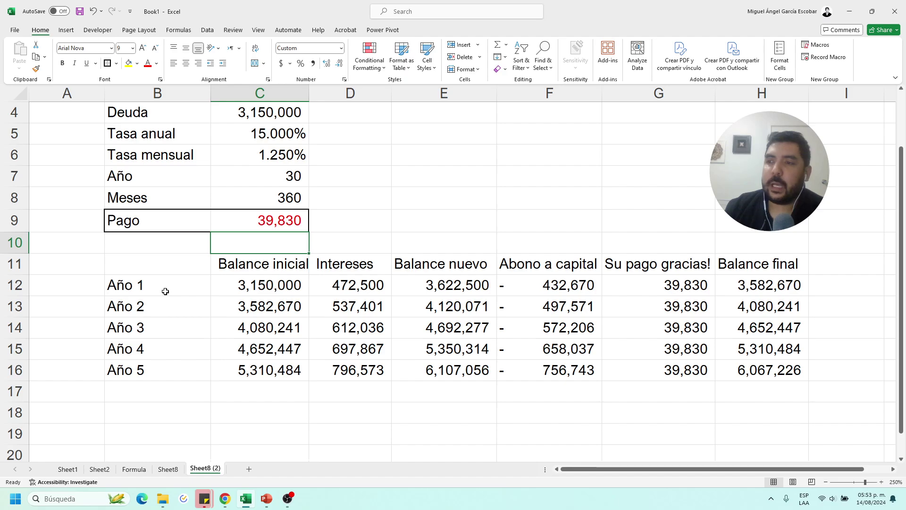
drag(164, 289, 198, 370)
click(300, 365)
click(158, 287)
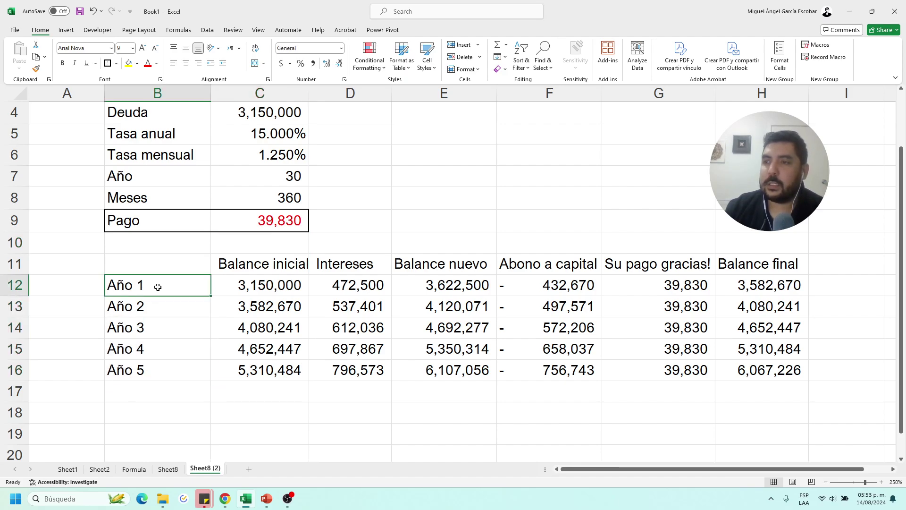
text(Mes 1)
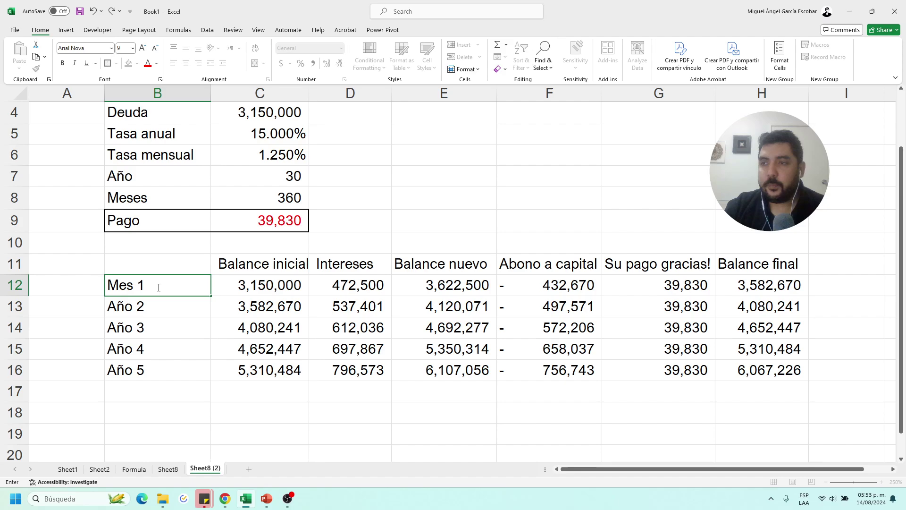
key(Return)
text(Mes 2)
key(Return)
text(Mes 3)
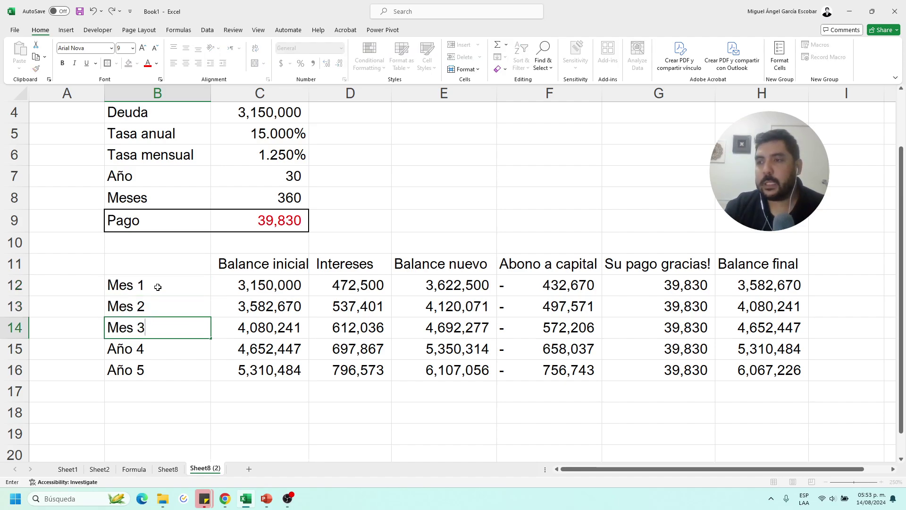
key(Return)
- Extend the month label series in column B down to Mes 360 in row 371
drag(157, 287, 160, 324)
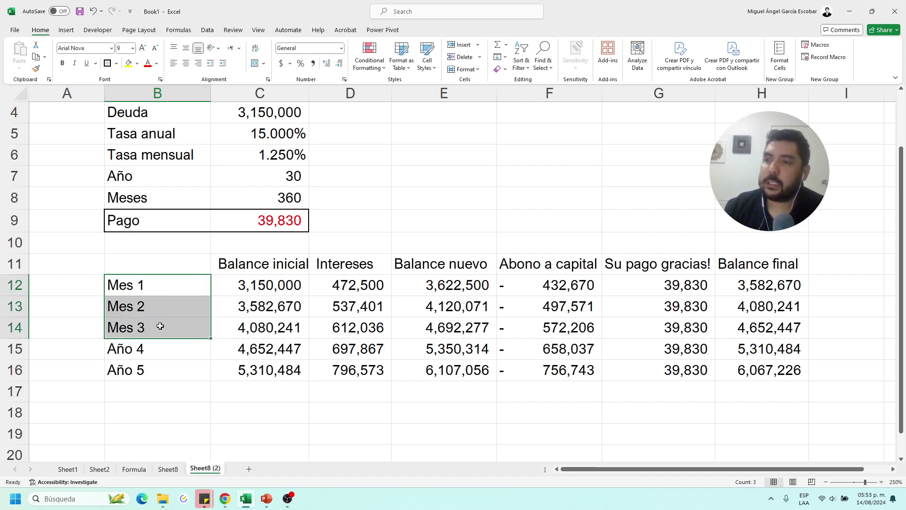
drag(211, 339, 211, 380)
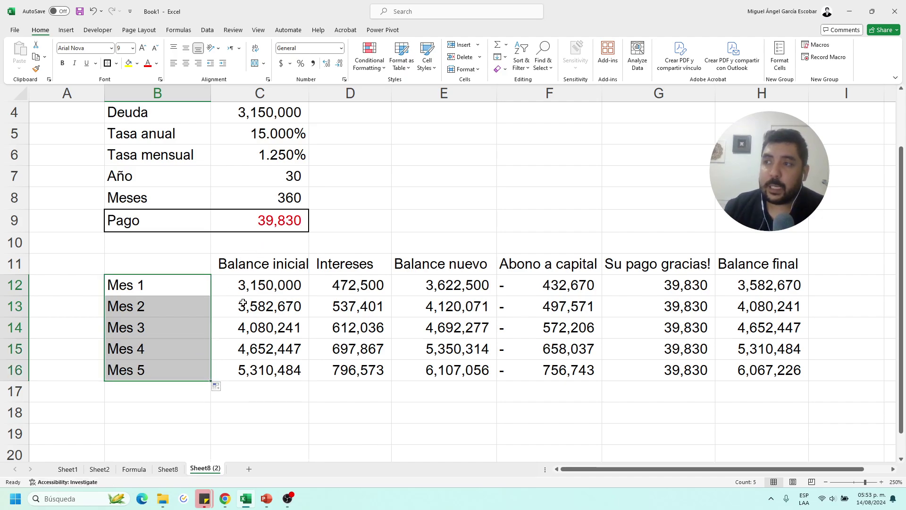
drag(212, 380, 193, 328)
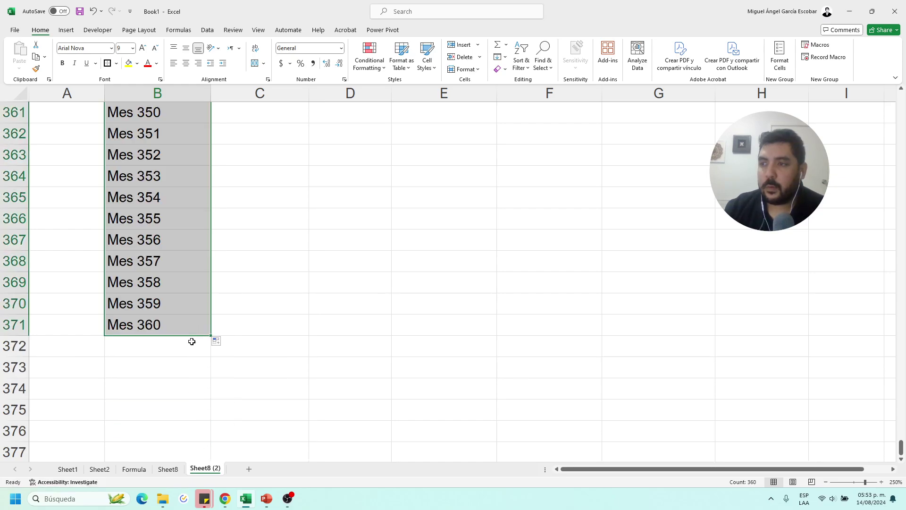
click(191, 309)
click(253, 320)
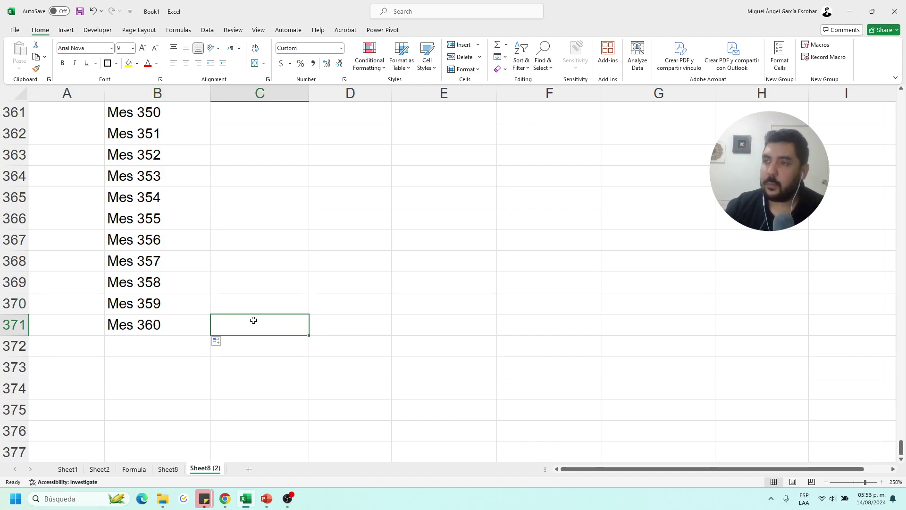
- Make the Mes 1 Balance inicial in C12 reference the debt, with the formula =+C4
key(ctrl+Up)
scroll(253, 321, up, 5)
scroll(254, 331, down, 1)
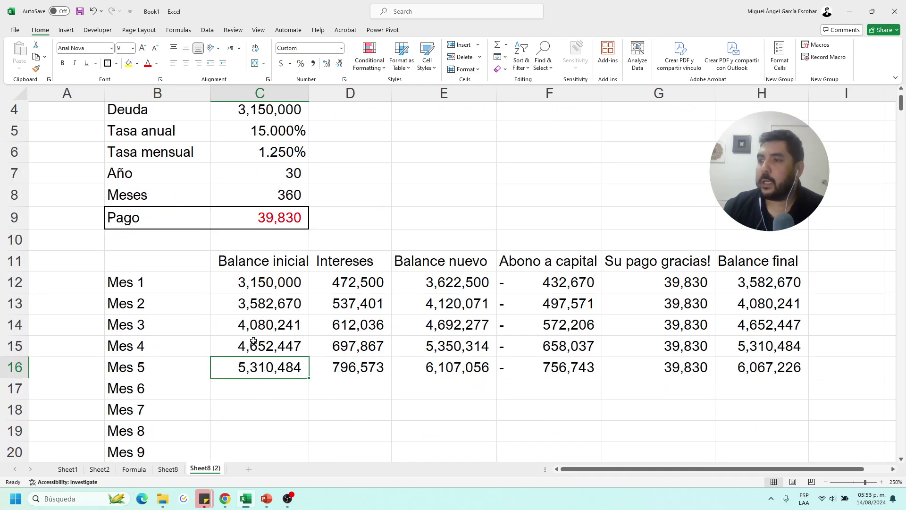
click(284, 285)
text(=+C4)
scroll(285, 295, up, 1)
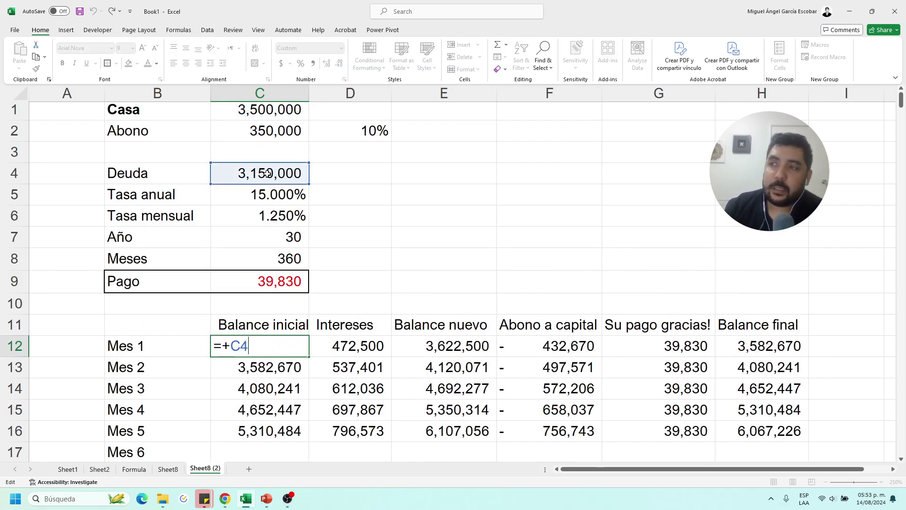
key(Tab)
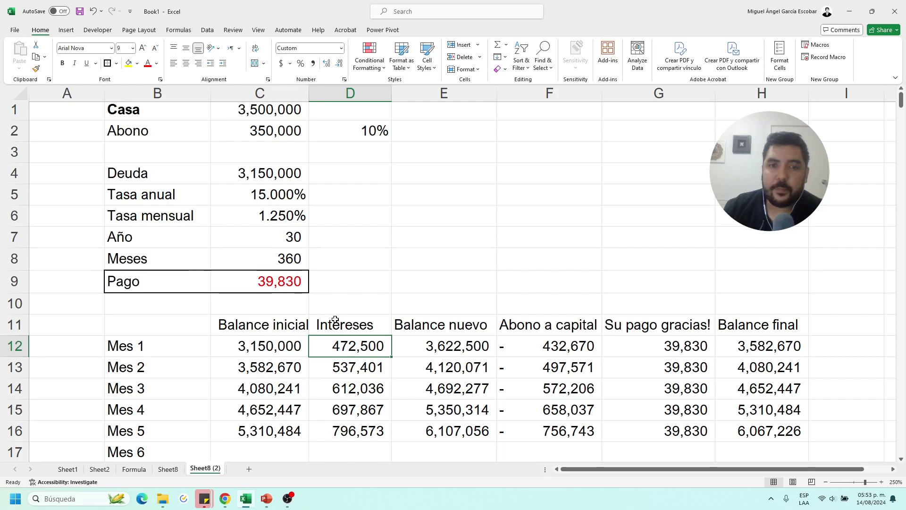
- Change the Mes 1 Intereses formula in D12 to multiply by the monthly rate in C6 instead of the annual rate
double_click(358, 347)
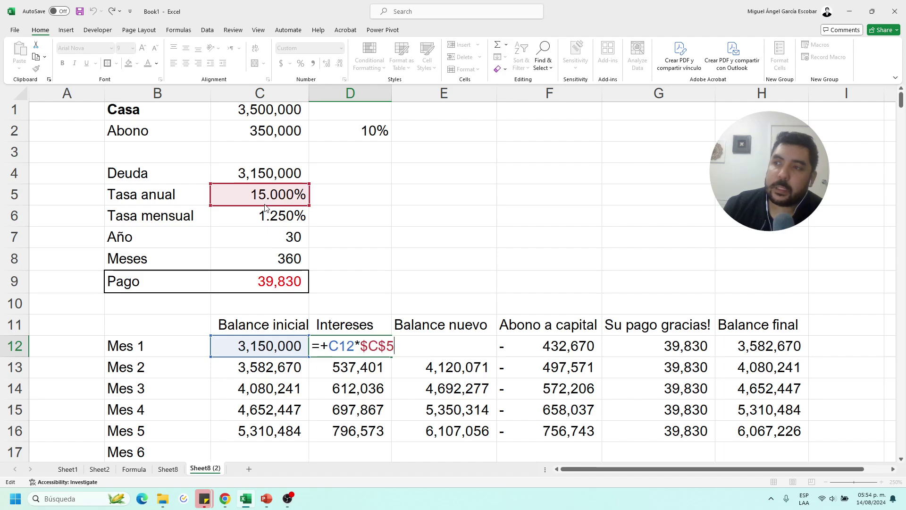
click(263, 213)
key(Tab)
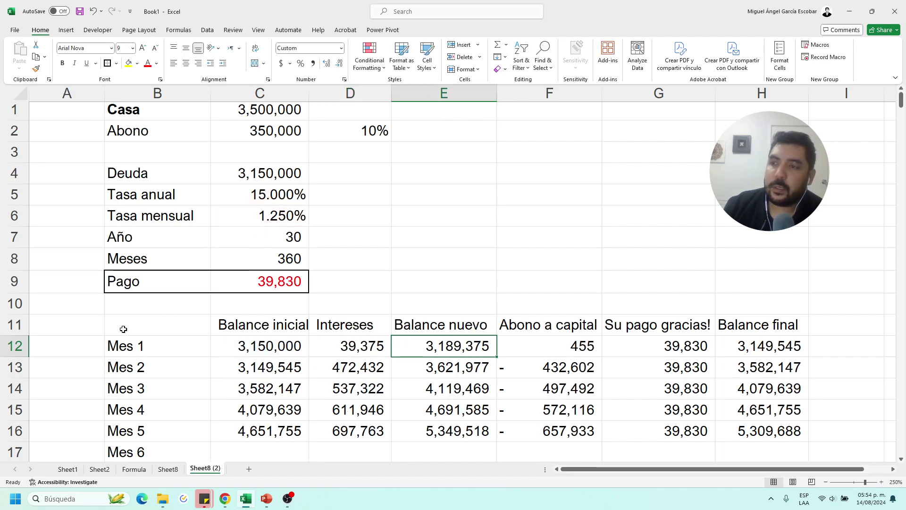
click(146, 356)
click(359, 346)
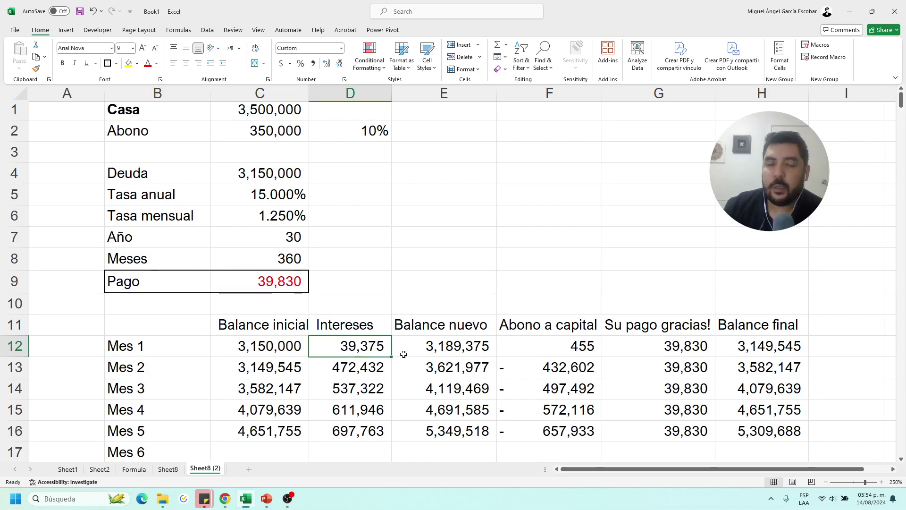
- Inspect the Mes 1 Balance nuevo formula in E12
key(F2)
click(419, 348)
text(=+C12+D12)
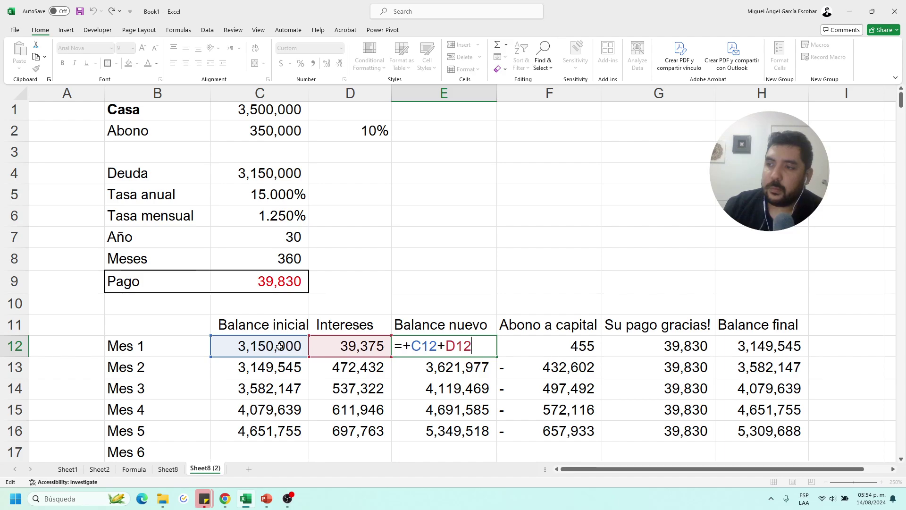
key(Tab)
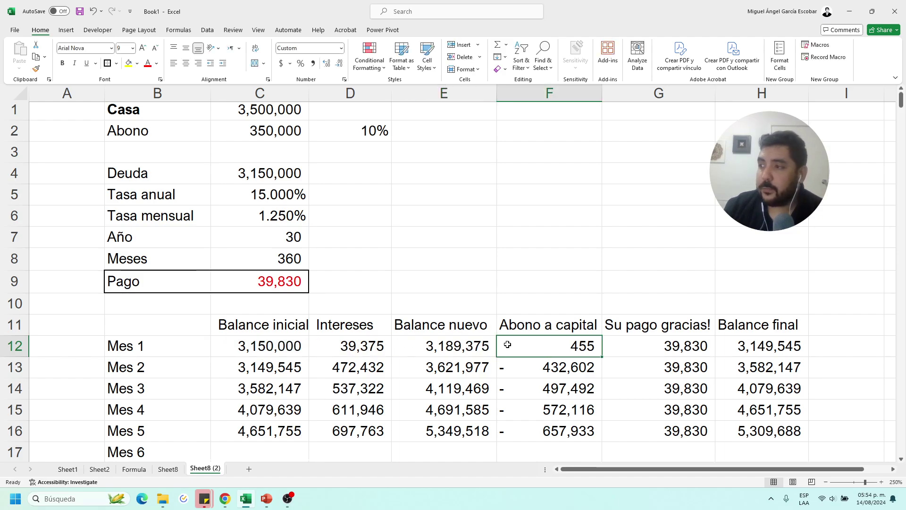
- Set the font colour of the Mes 1 Abono a capital value in F12 to light blue
key(F2)
key(Escape)
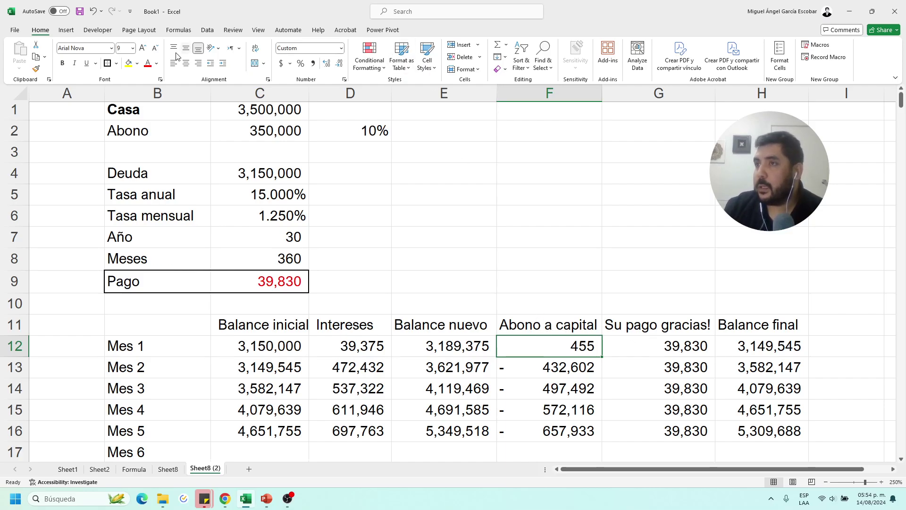
click(156, 63)
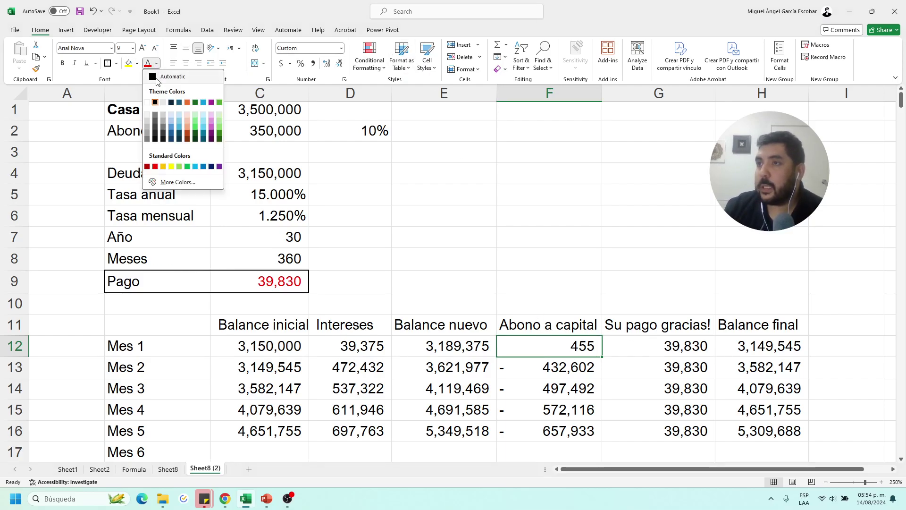
click(179, 121)
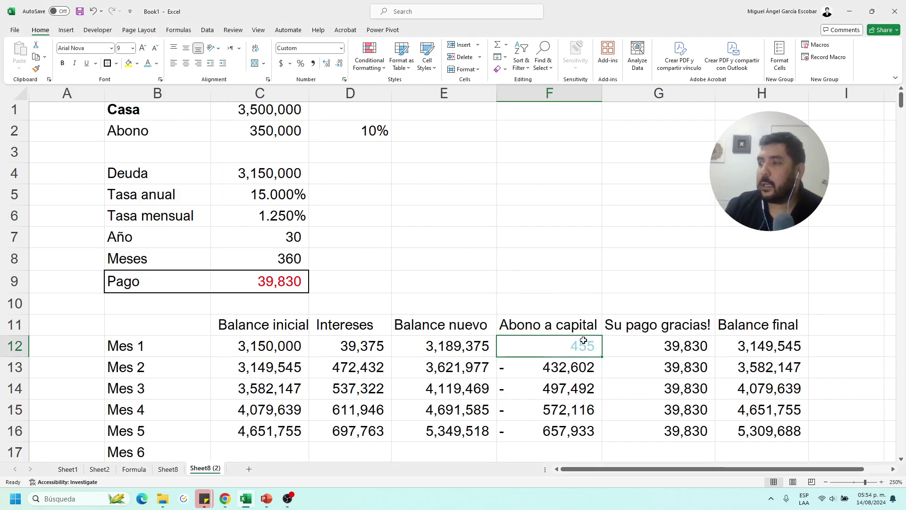
- Check the Mes 1 Su pago gracias! formula in G12 and review the Balance inicial, Intereses and Balance final cells in that row
click(631, 349)
text(=+C9)
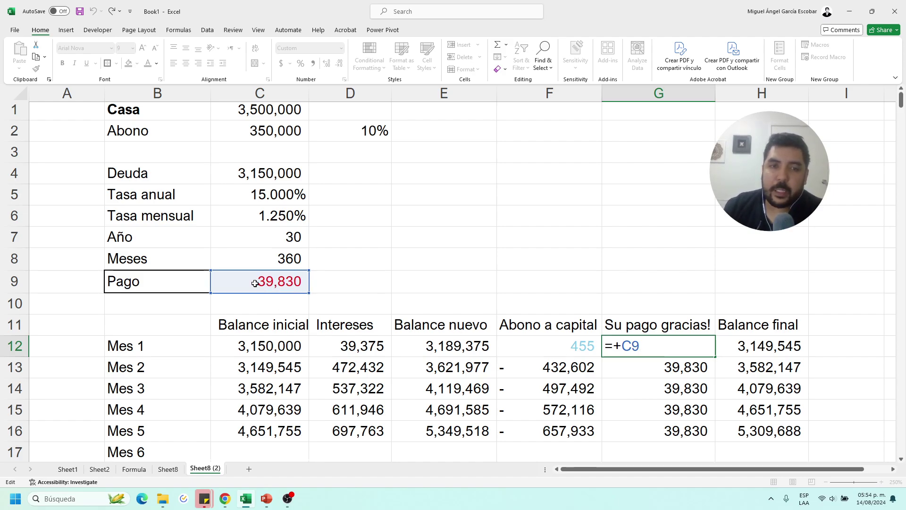
key(ctrl+Return)
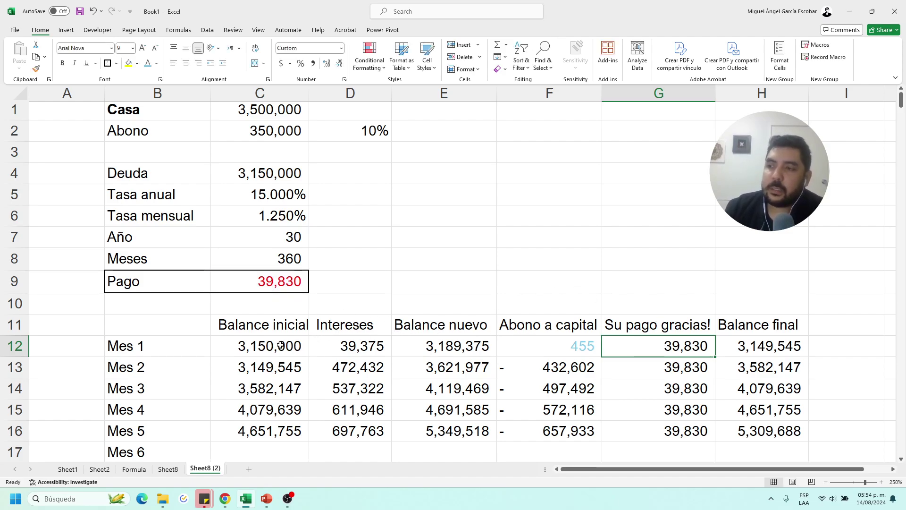
click(262, 352)
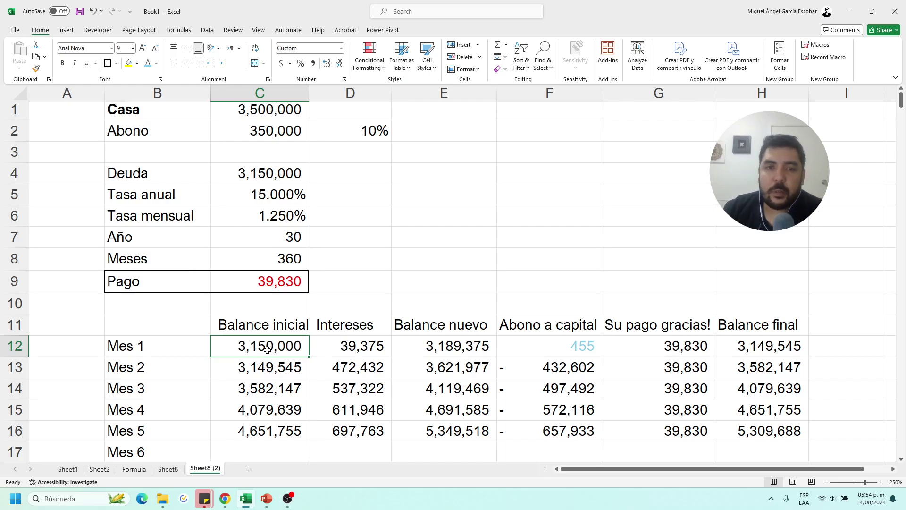
click(336, 351)
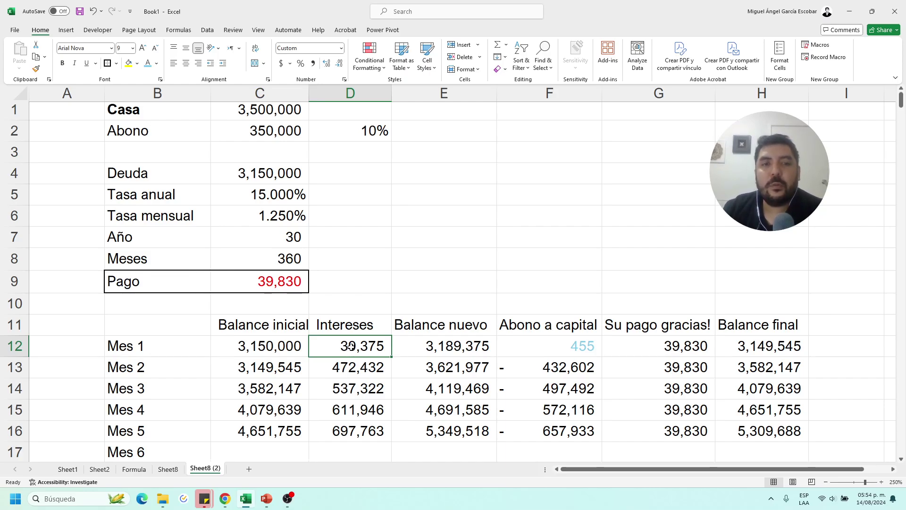
click(638, 345)
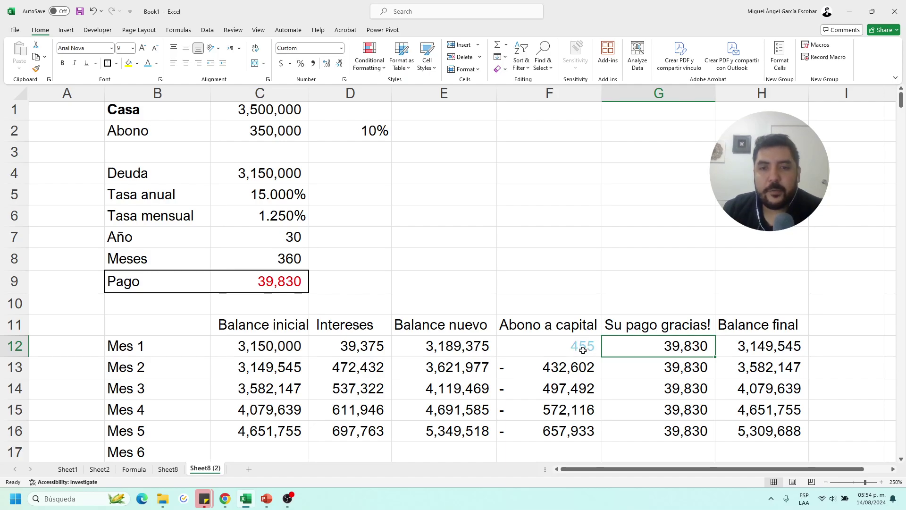
click(748, 351)
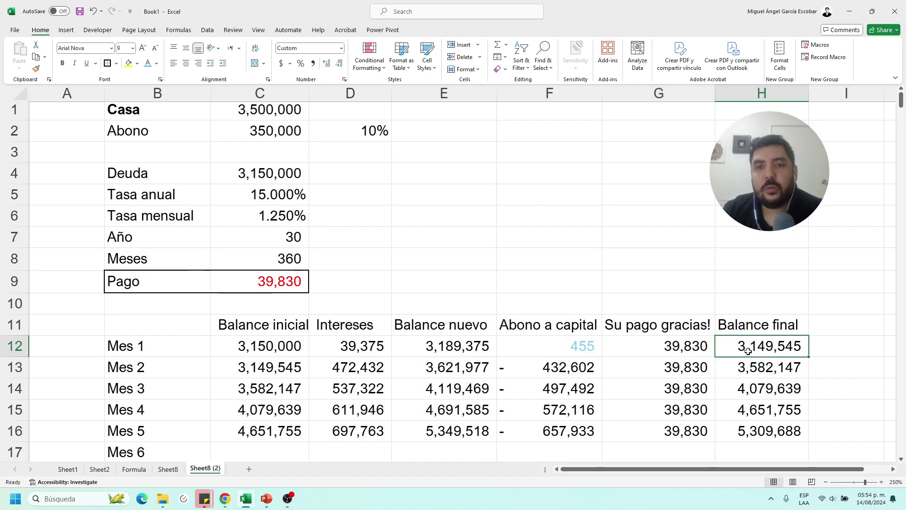
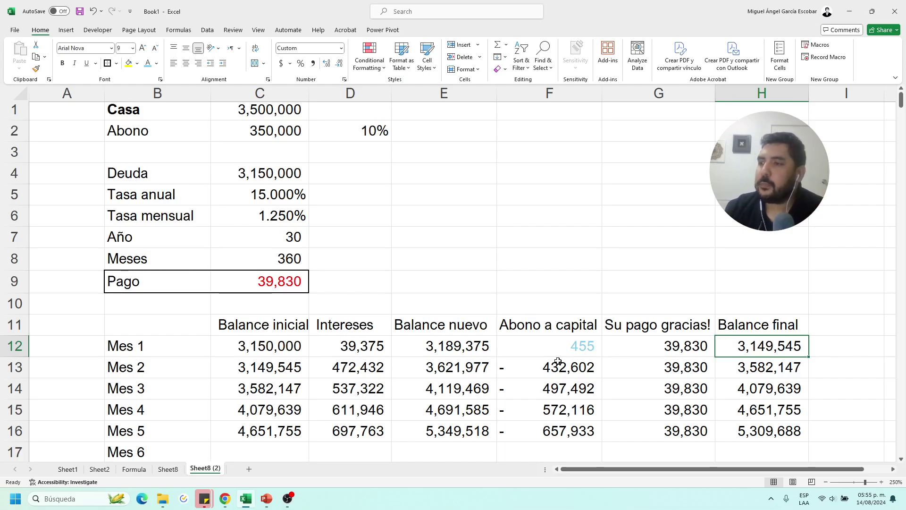
- Copy the Mes 1 row C12:H12 into the Mes 2 row, starting at C13
drag(273, 348, 760, 346)
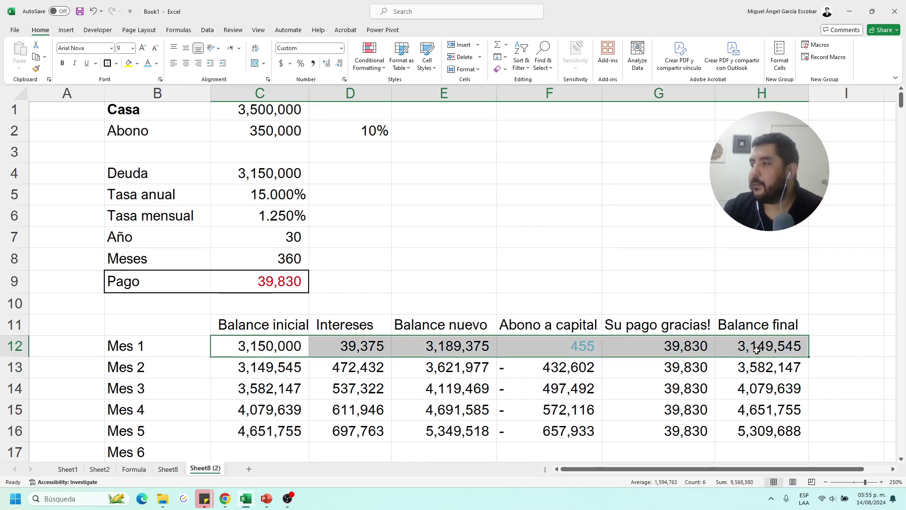
key(ctrl+c)
key(ctrl+q)
click(282, 364)
key(ctrl+v)
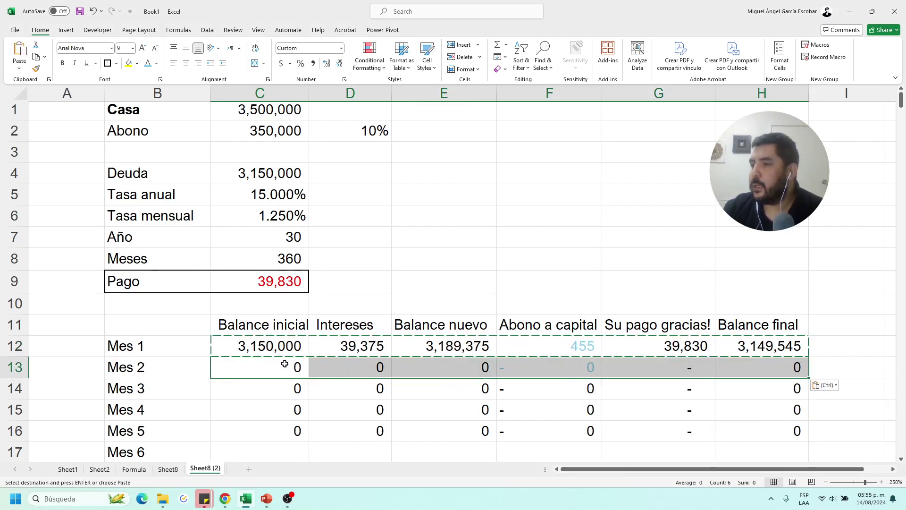
- Make the Mes 2 Balance inicial in C13 reference the Mes 1 Balance final, with the formula +H12
key(Escape)
double_click(282, 363)
key(Escape)
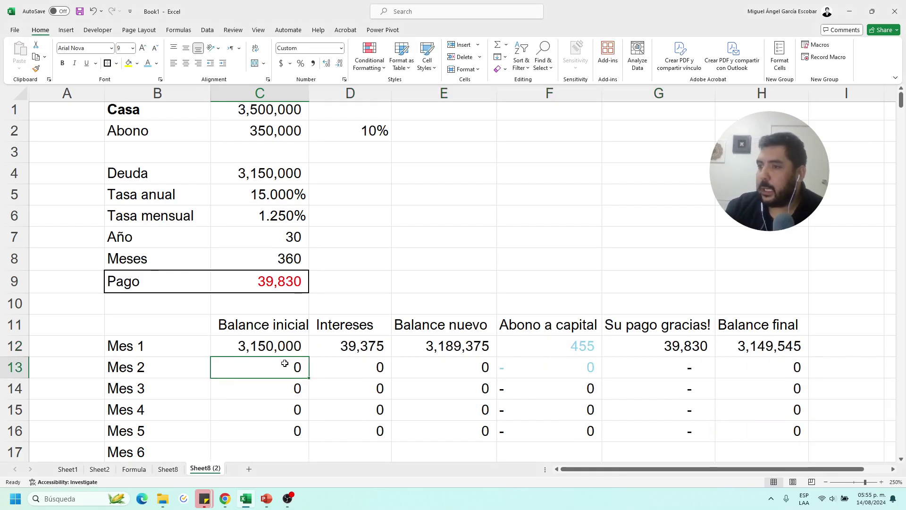
text(+)
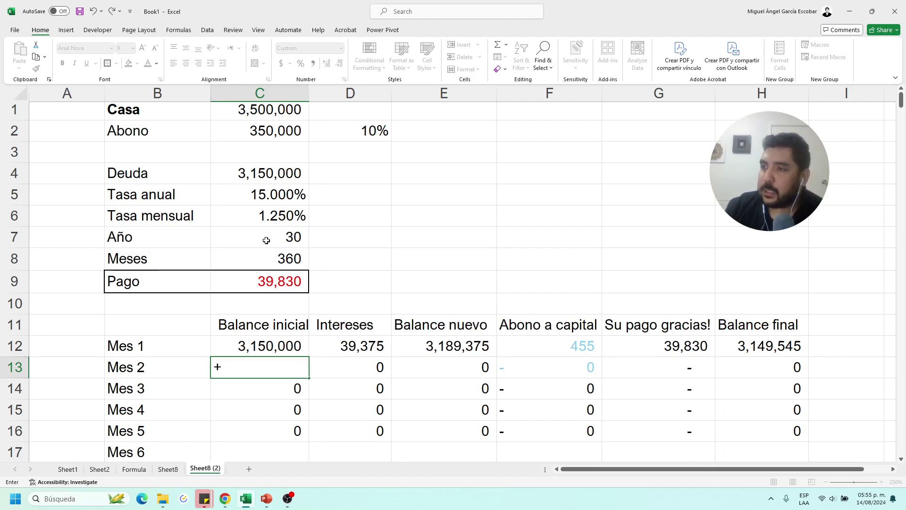
click(768, 346)
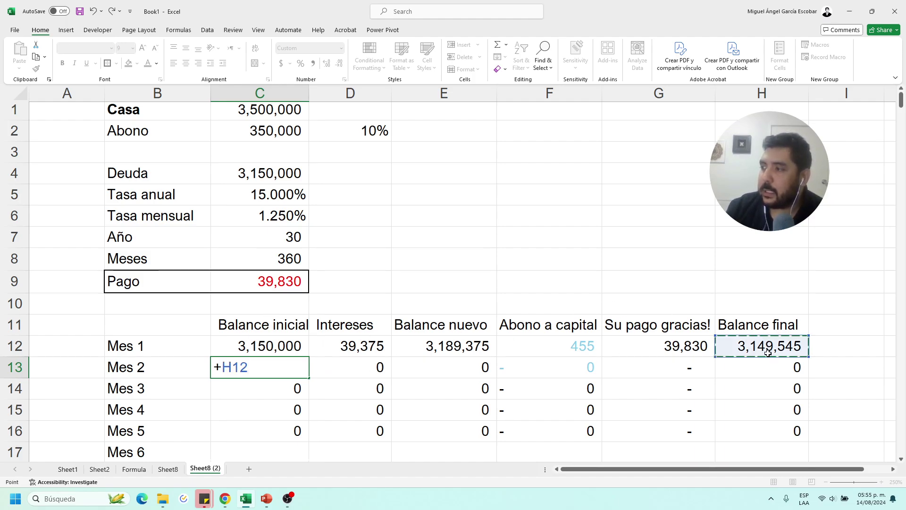
key(Return)
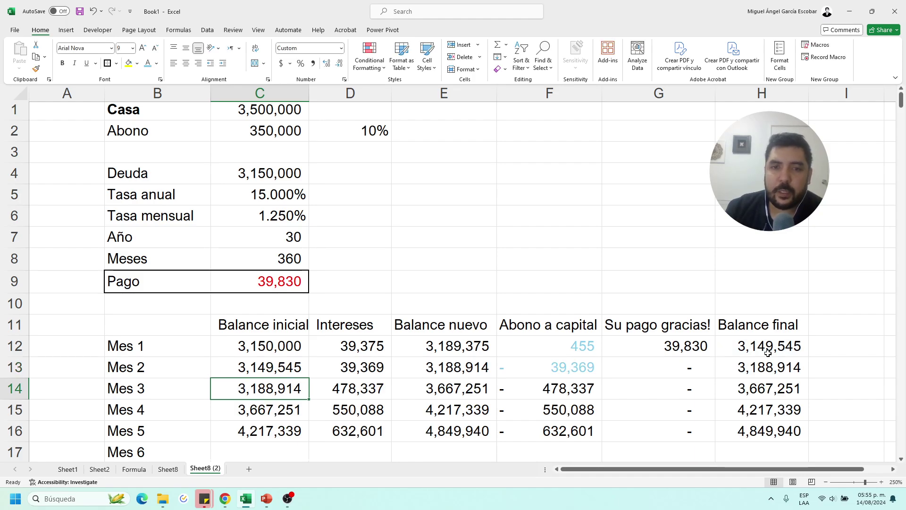
- Check the Mes 2 formulas for Intereses, Balance nuevo and Abono a capital in D13:F13
click(361, 368)
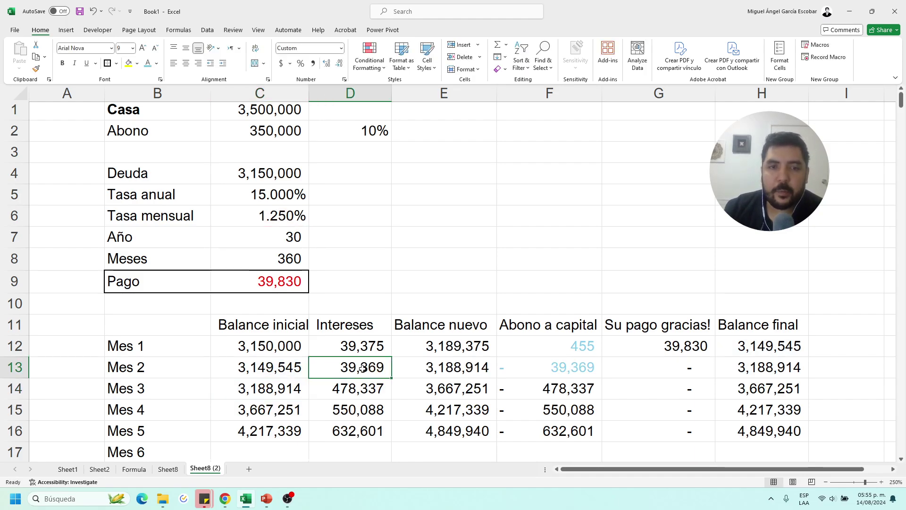
click(364, 352)
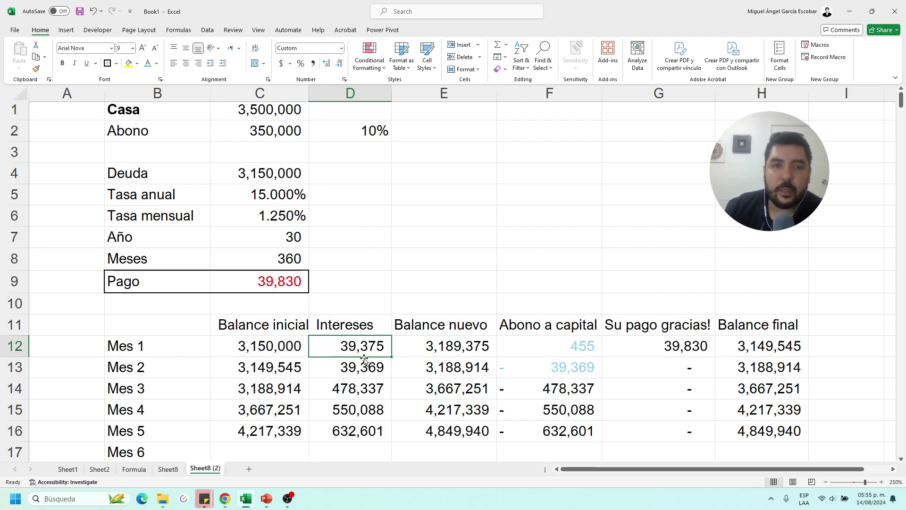
click(367, 371)
double_click(367, 371)
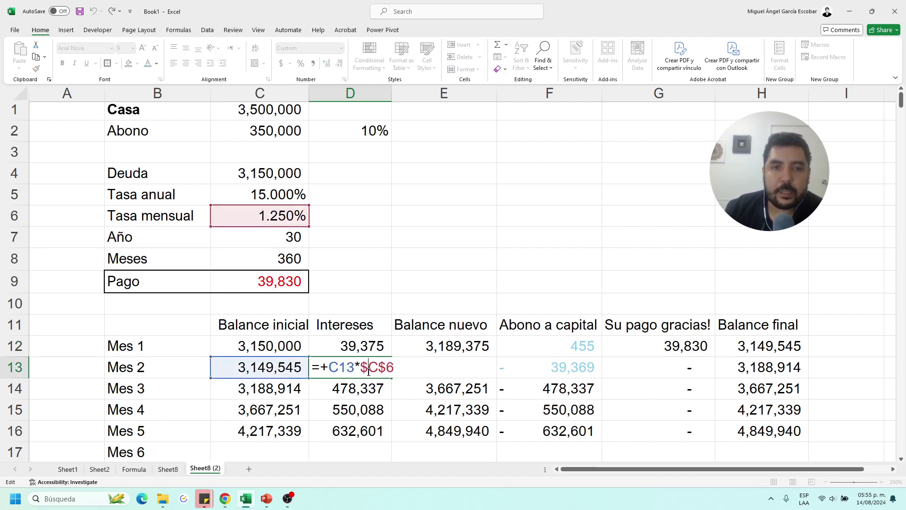
key(Escape)
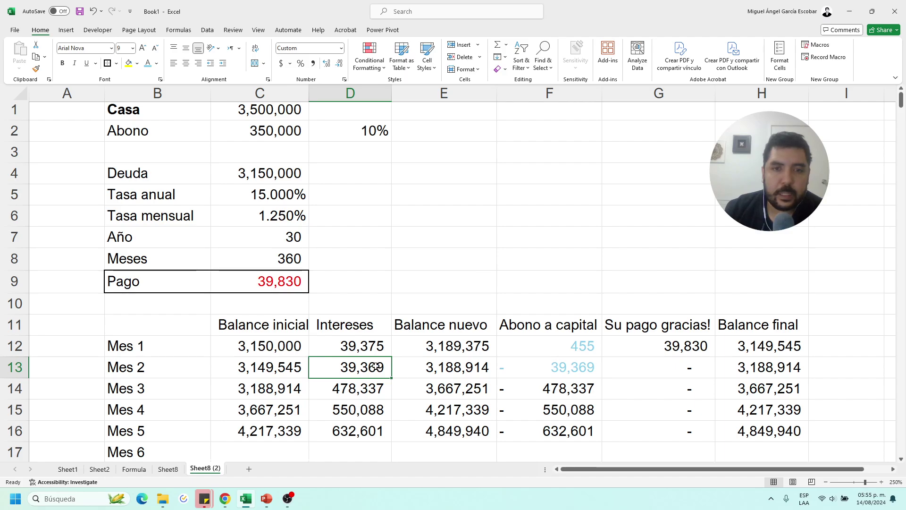
double_click(463, 372)
key(Escape)
double_click(546, 376)
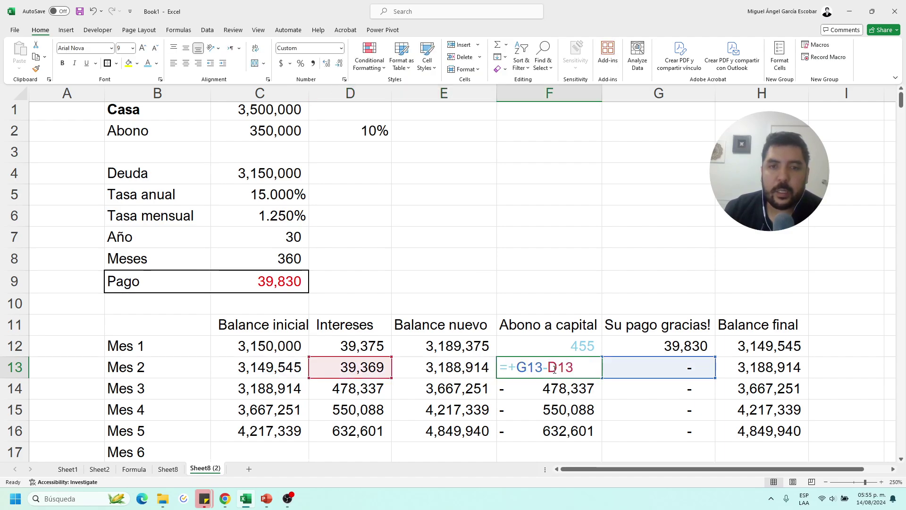
key(Escape)
- Make the Mes 2 Su pago gracias! in G13 reference the payment above it, with the formula +G12
double_click(640, 369)
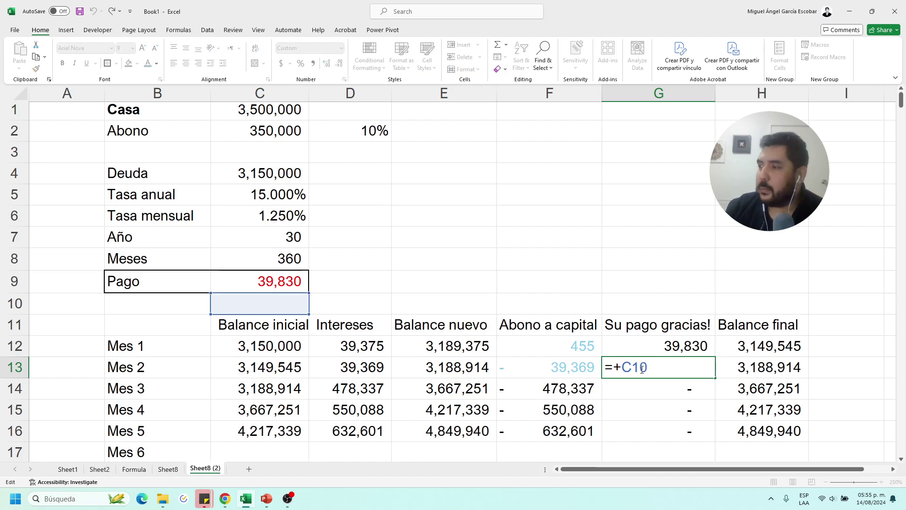
key(Escape)
text(+)
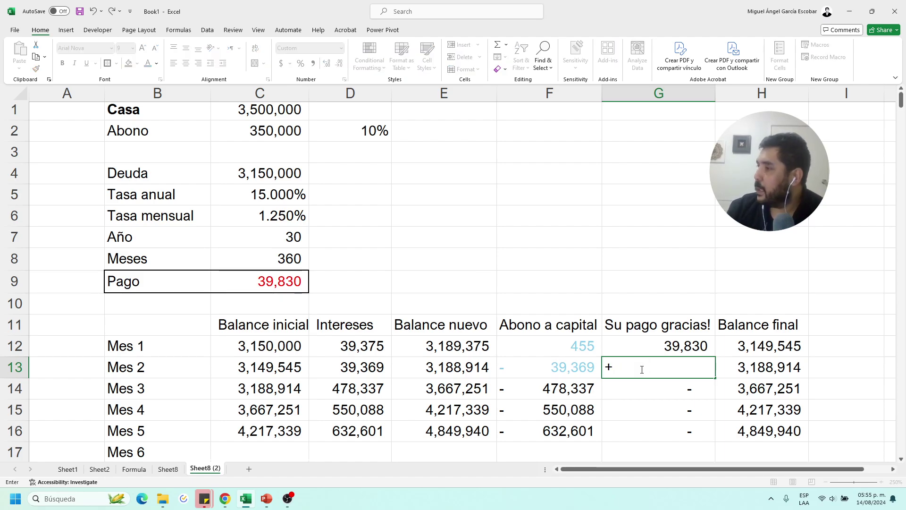
key(Up)
key(Return)
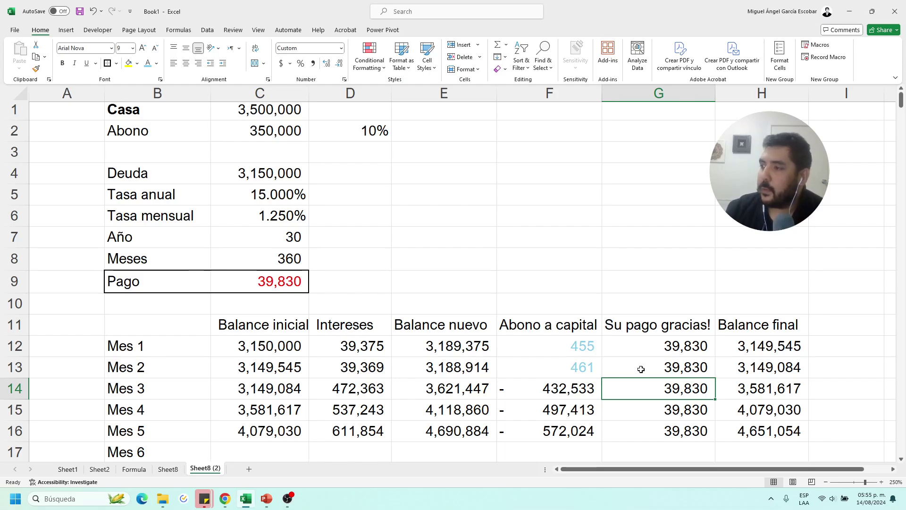
- Copy the Mes 2 row C13:H13 into the rows for Mes 3, Mes 4 and Mes 5
drag(278, 362, 751, 371)
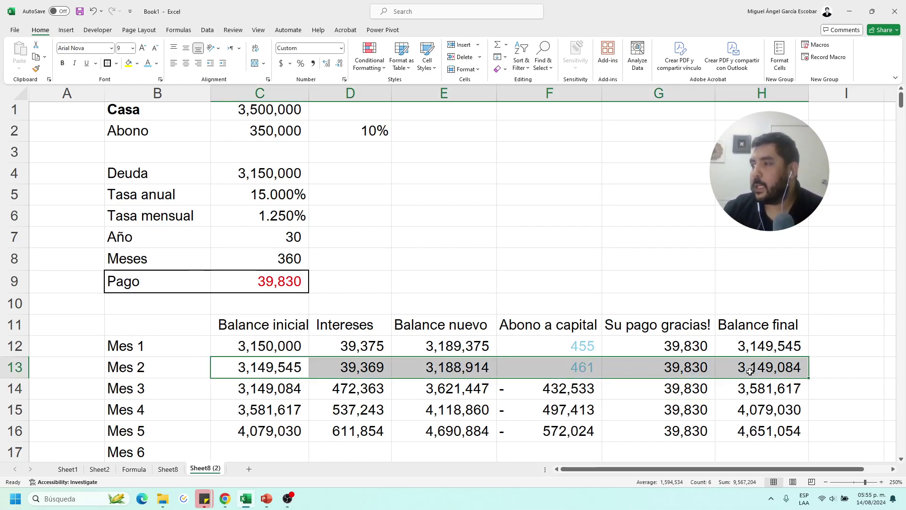
key(ctrl+c)
click(272, 387)
key(ctrl+v)
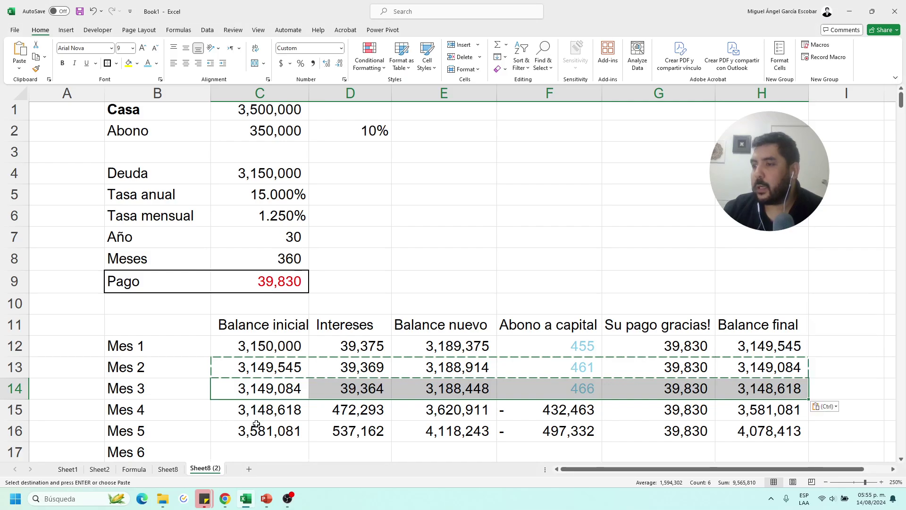
click(257, 409)
key(ctrl+v)
click(255, 430)
key(ctrl+v)
- Paste the copied Mes 2 row into the Mes 6 to Mes 12 rows, C17:H23
scroll(226, 361, down, 3)
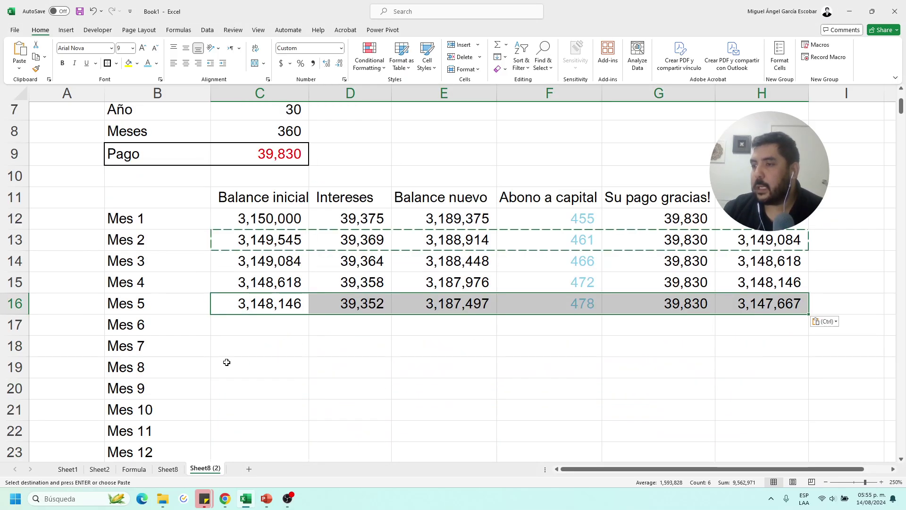
click(241, 263)
drag(241, 262, 235, 387)
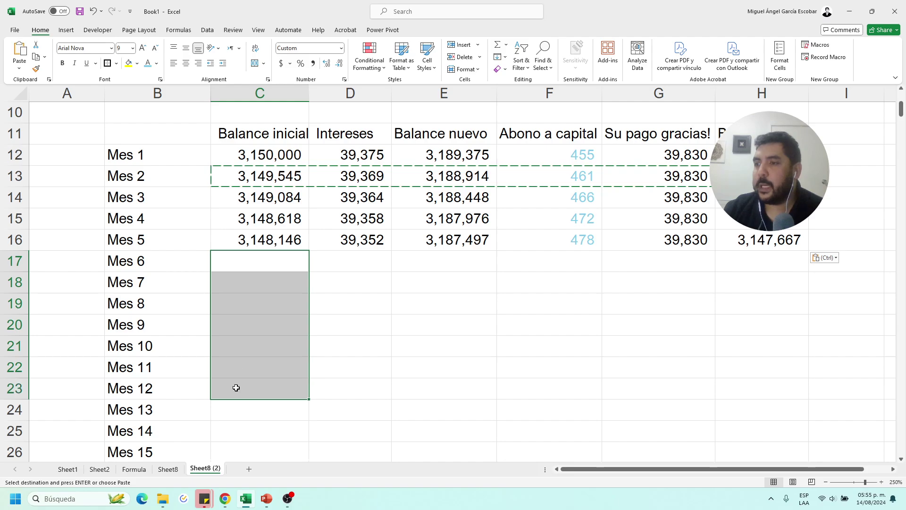
key(ctrl+v)
key(Escape)
- Check the Mes 12 Balance inicial formula in C23
click(232, 401)
double_click(238, 391)
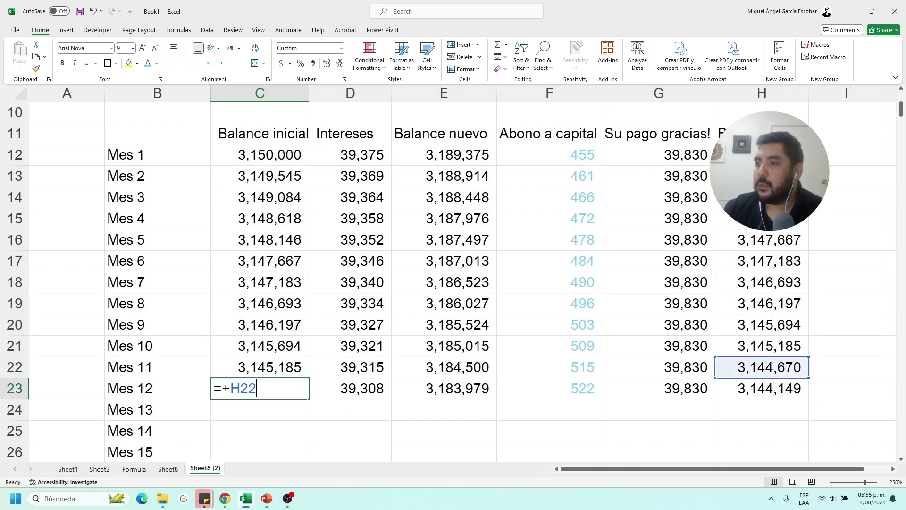
key(Escape)
double_click(263, 395)
key(Escape)
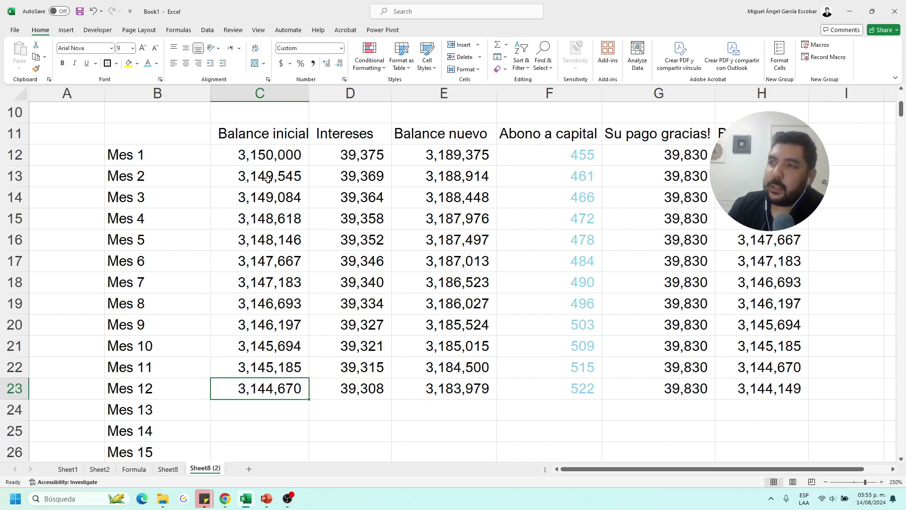
- Review the Su pago gracias! amounts in G12:G23 and the Mes 12 Balance final formula in H23
drag(653, 156, 661, 381)
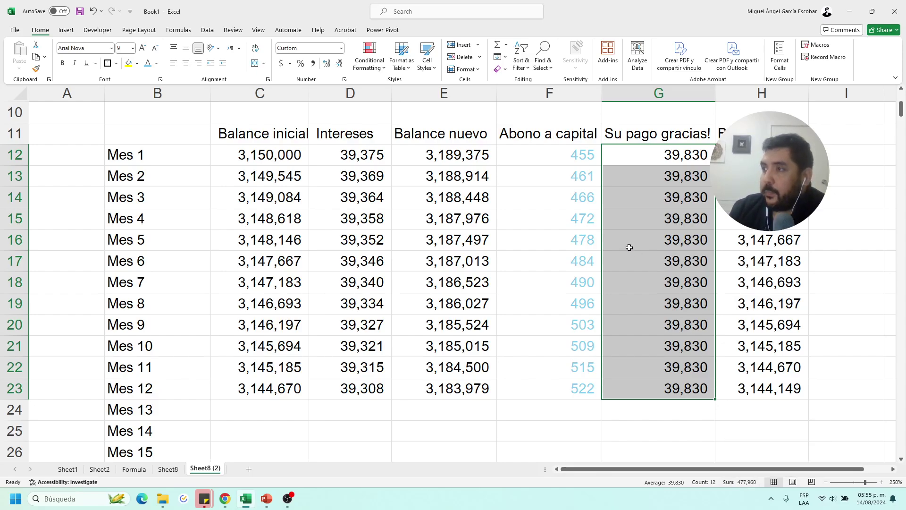
click(755, 387)
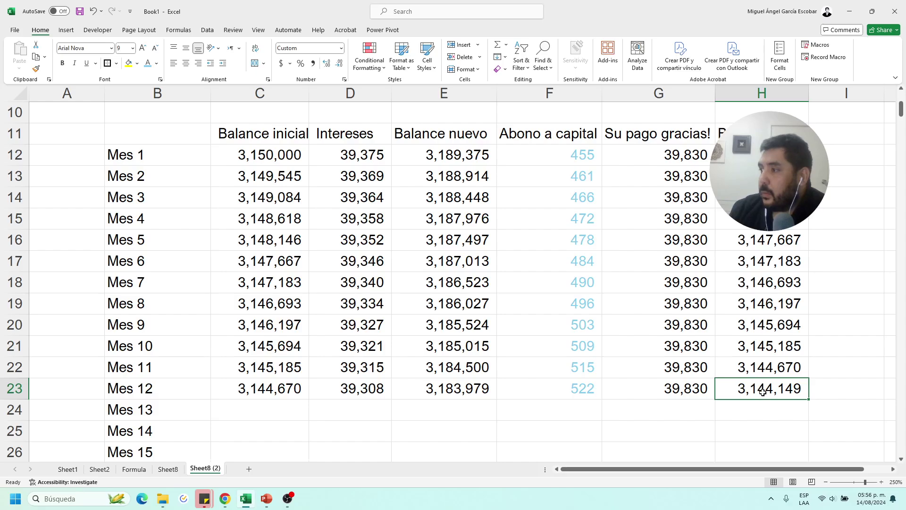
text(=+E23-G23)
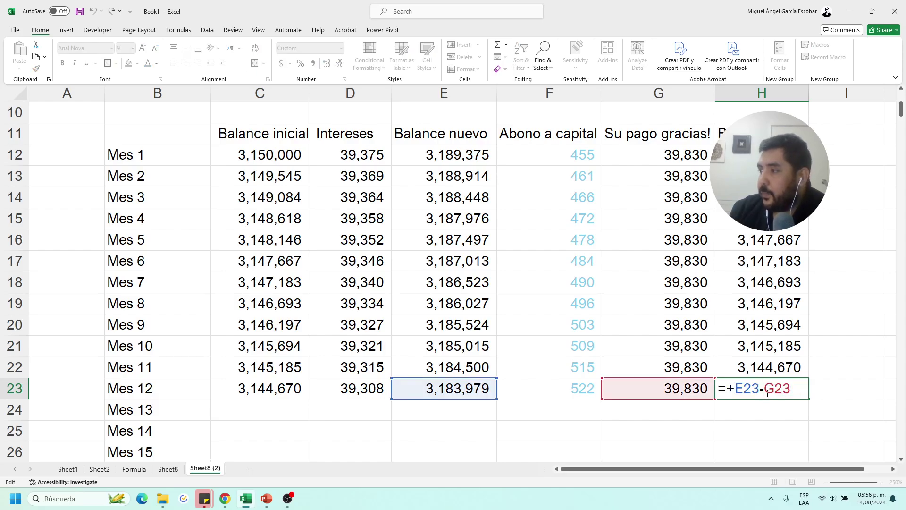
key(ctrl+Return)
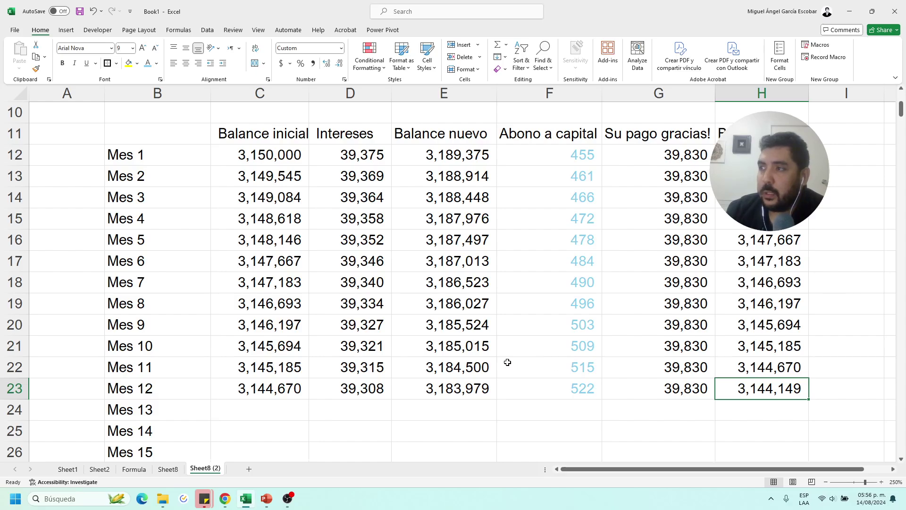
drag(658, 158, 663, 385)
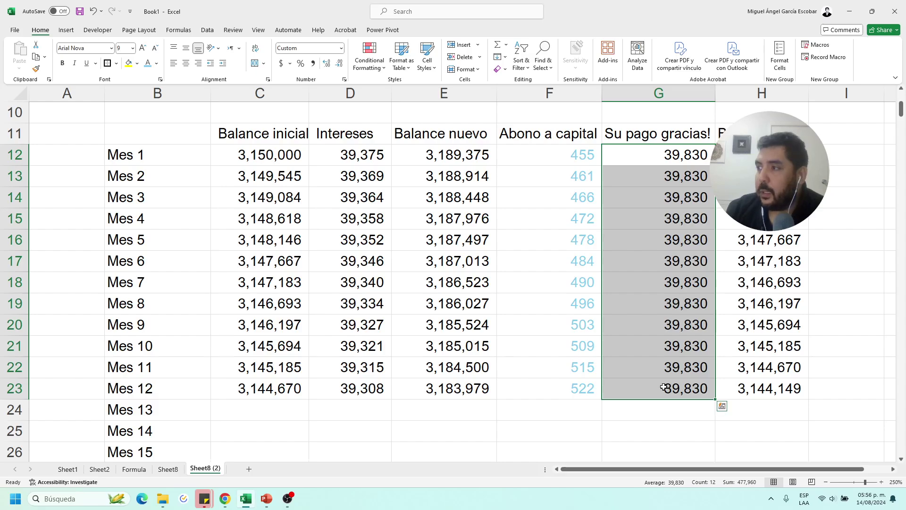
- Copy the Mes 12 row C23:H23 down through Mes 360 to fill the schedule to row 371
scroll(494, 322, up, 1)
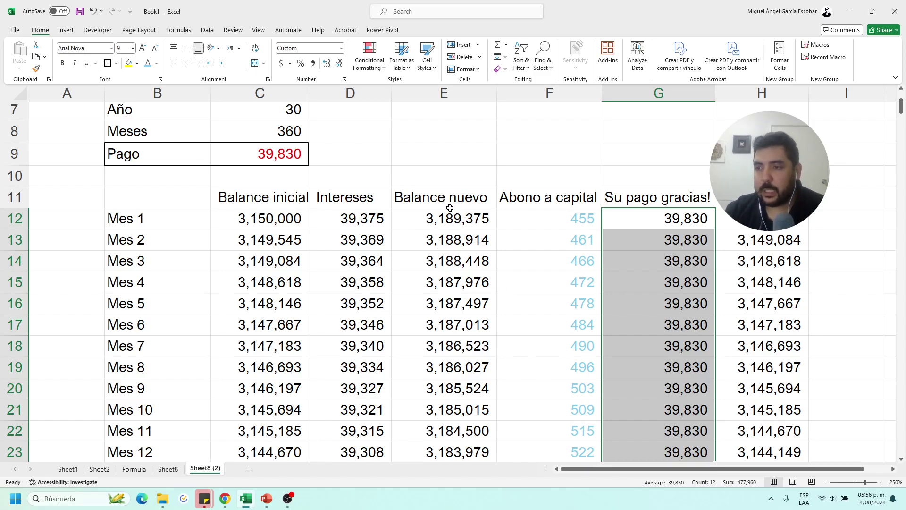
scroll(326, 216, down, 2)
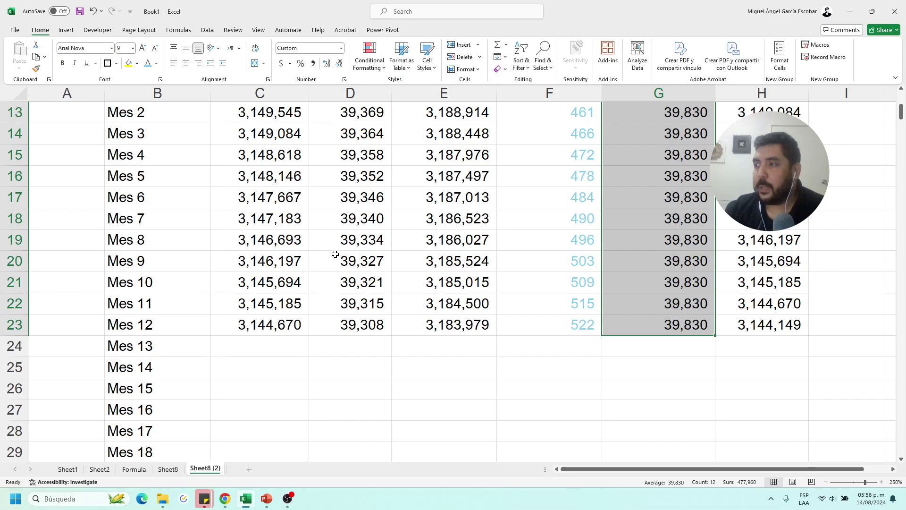
ctrl+scroll(335, 255, down, 4)
scroll(425, 217, up, 3)
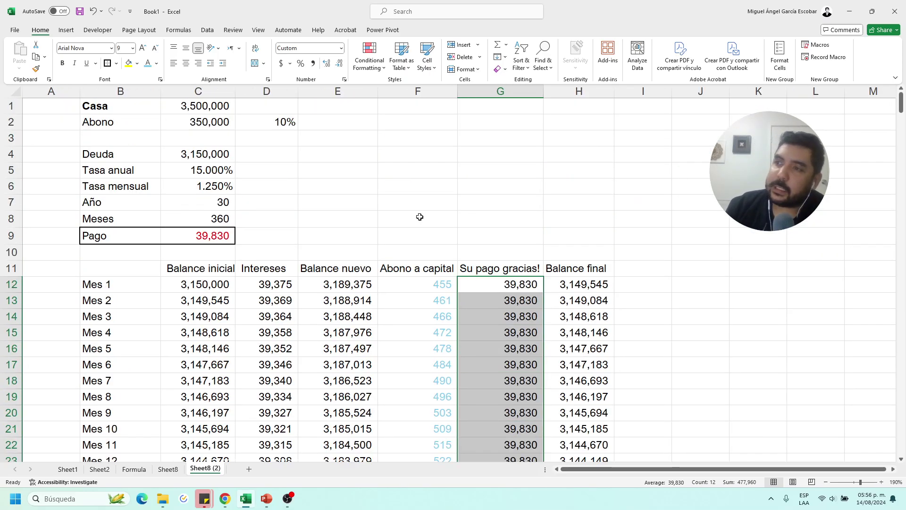
scroll(244, 223, down, 2)
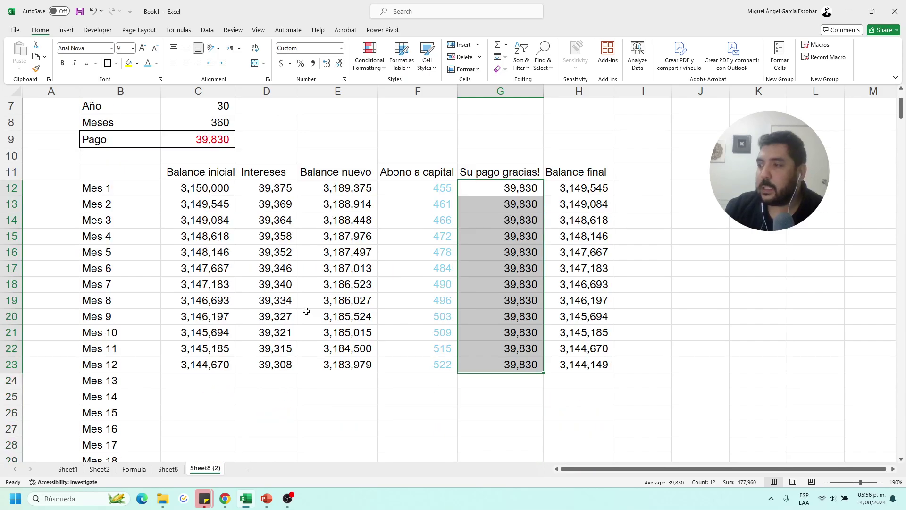
drag(188, 365, 555, 373)
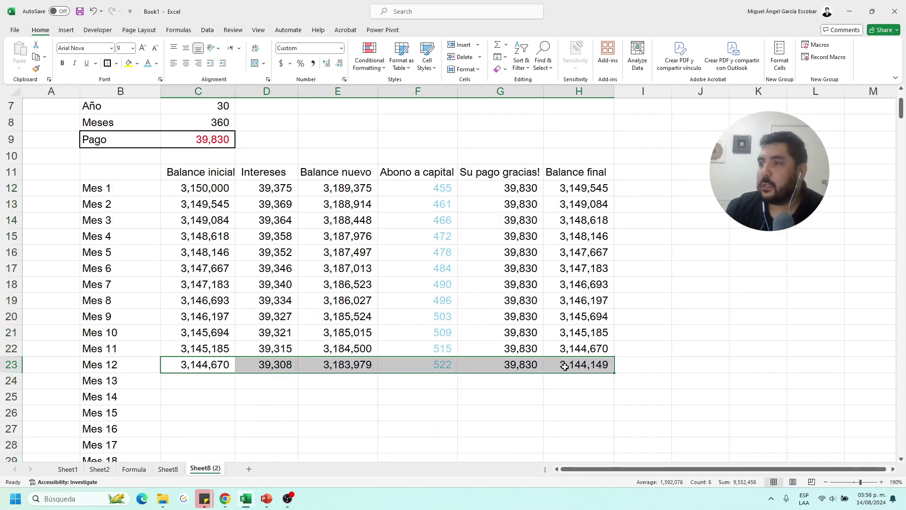
key(ctrl+c)
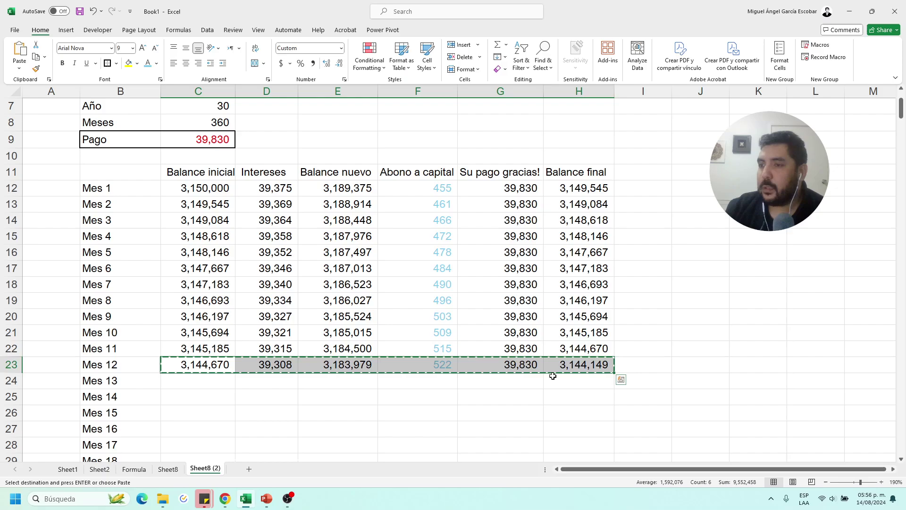
key(Left)
key(ctrl+Down)
key(Right)
key(ctrl+shift+Up)
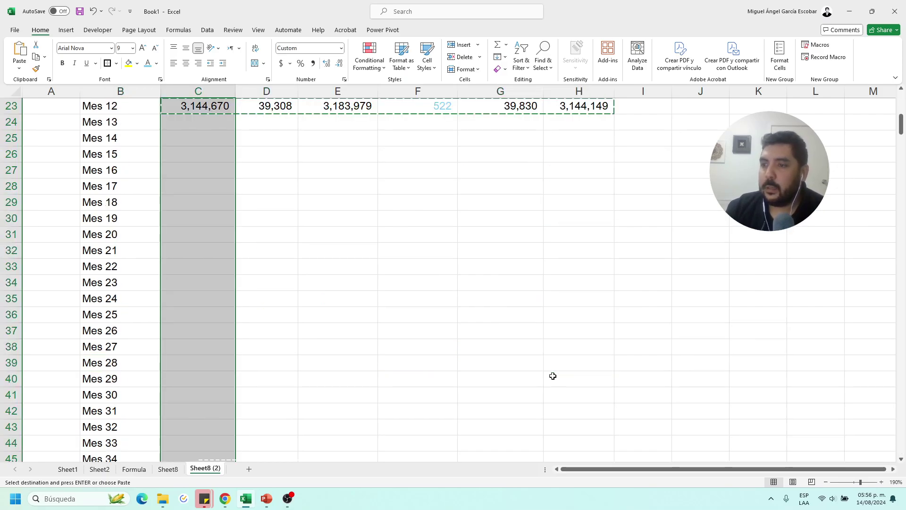
key(ctrl+v)
key(Escape)
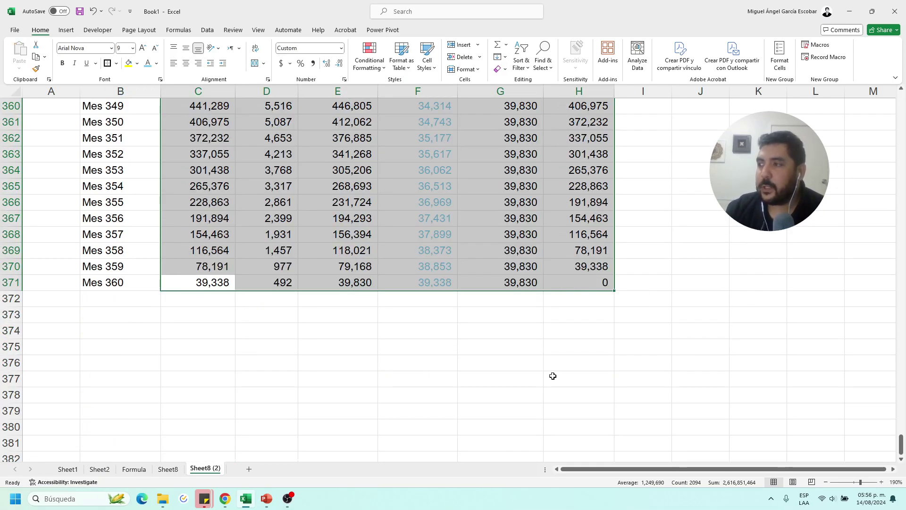
- Check the Mes 360 row's Abono a capital, Su pago gracias! and Balance final in F371, G371 and H371
key(Left)
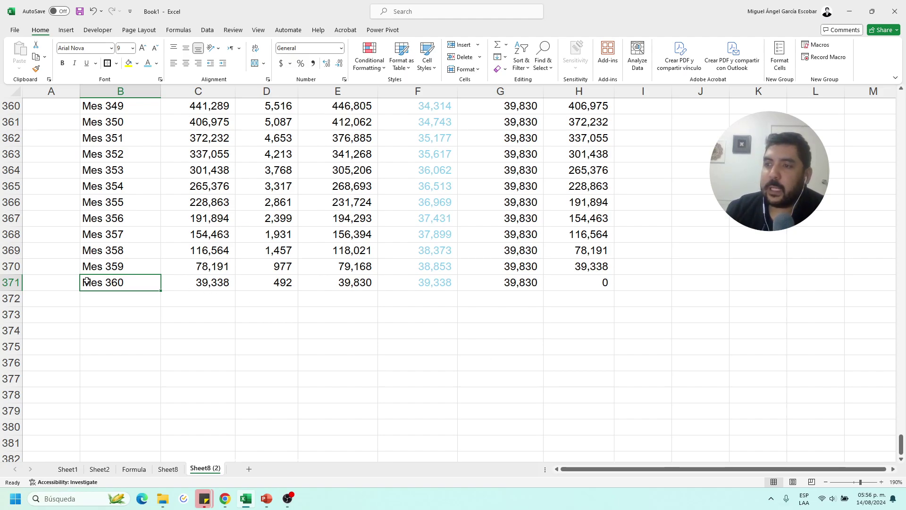
click(432, 282)
click(503, 283)
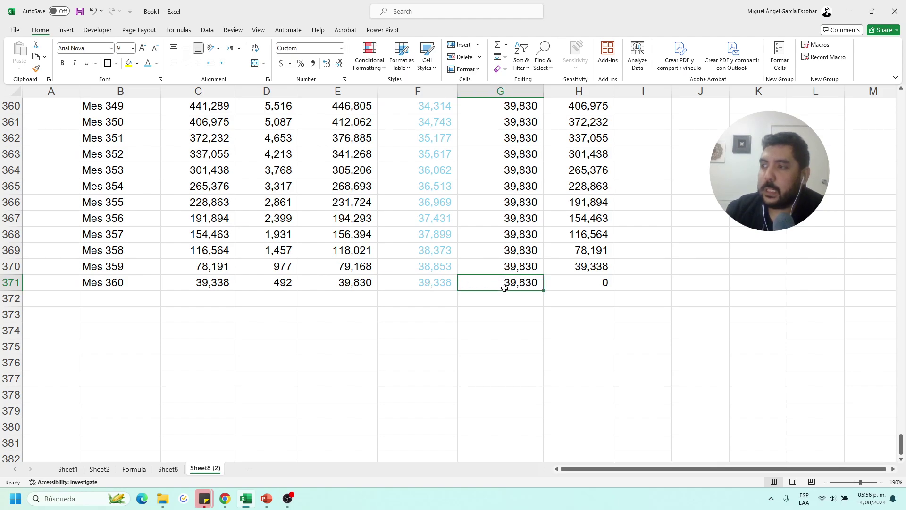
click(430, 283)
click(581, 277)
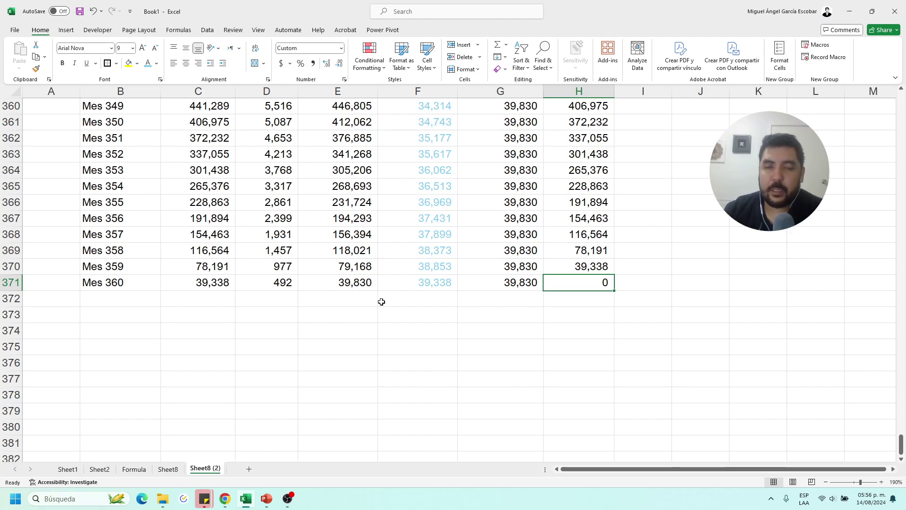
- Return to the Mes 1 row and check its Su pago gracias! and Balance final in G12 and H12
scroll(382, 302, up, 10)
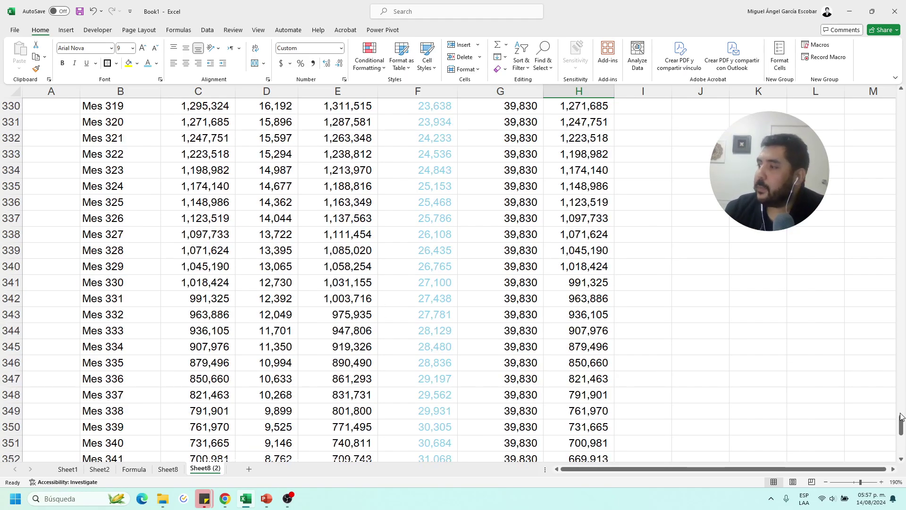
drag(901, 417, 871, 104)
click(484, 215)
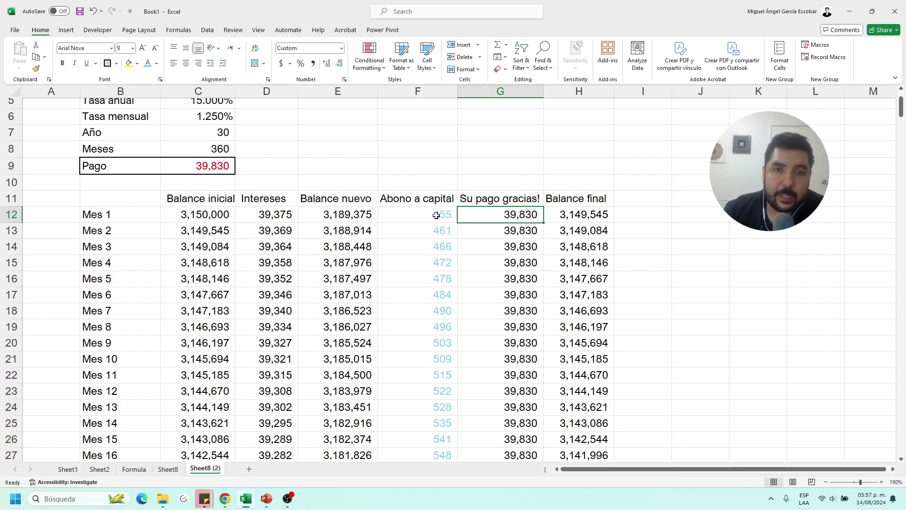
click(572, 214)
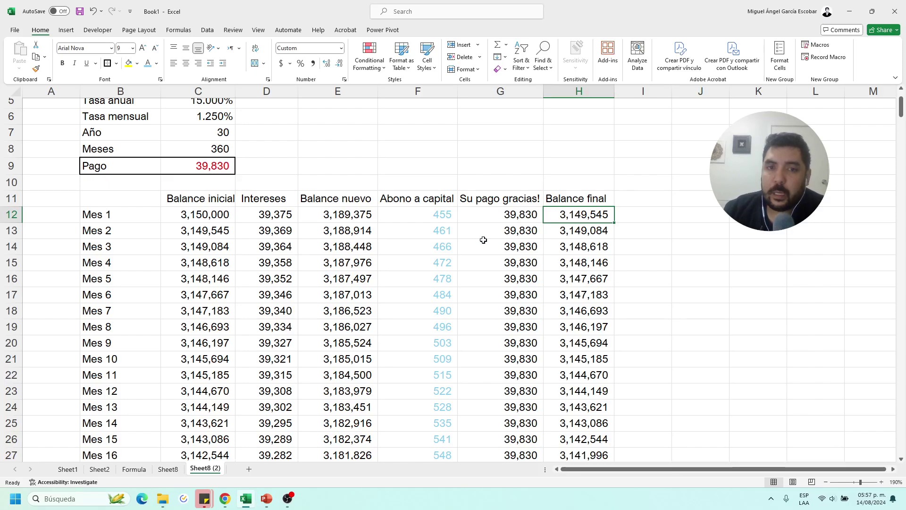
- Examine how Abono a capital and Balance final progress down the schedule to Mes 360
scroll(484, 239, down, 20)
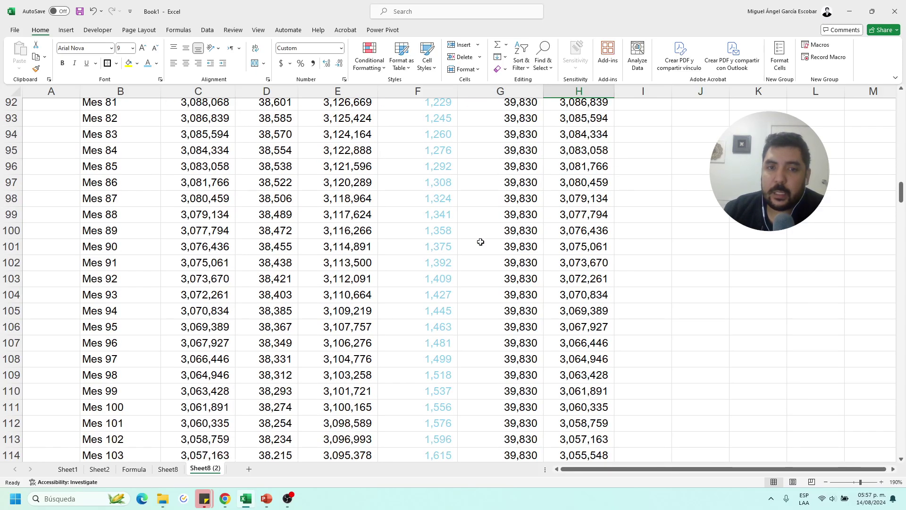
scroll(480, 242, down, 13)
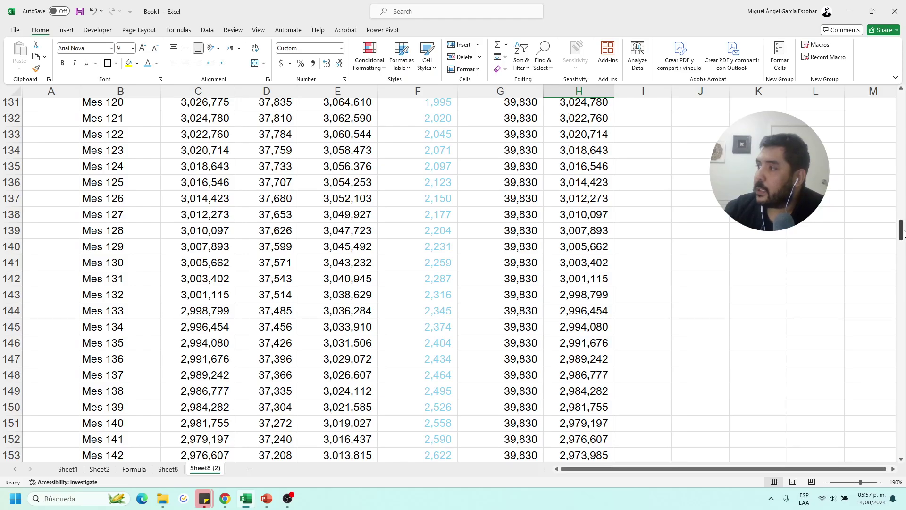
drag(900, 231, 902, 454)
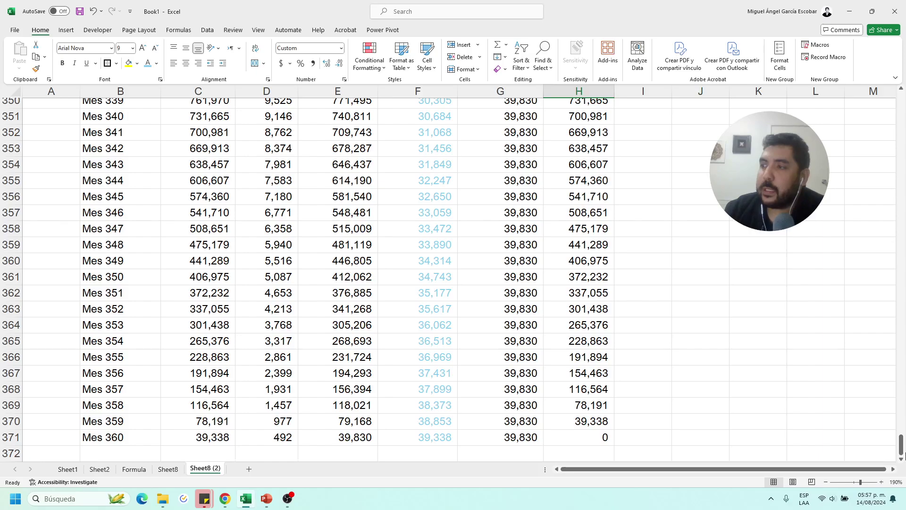
click(470, 376)
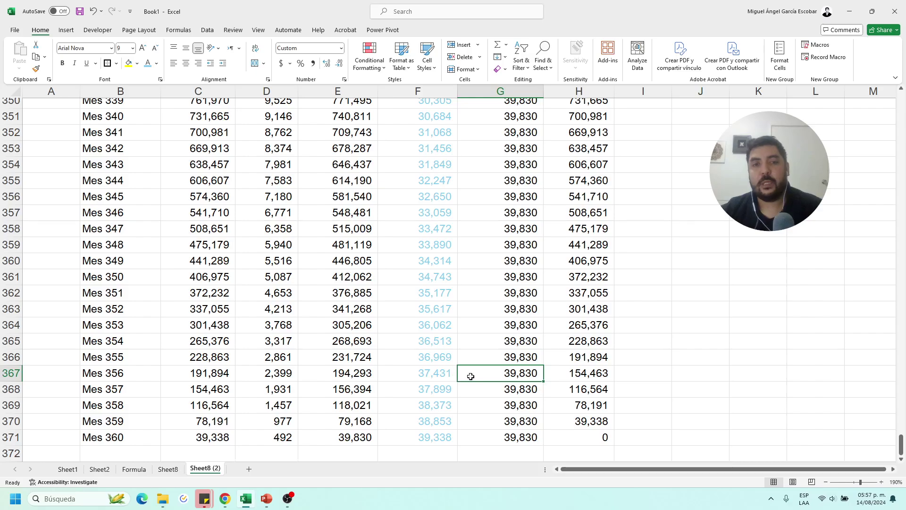
key(ctrl+Up)
scroll(470, 376, up, 4)
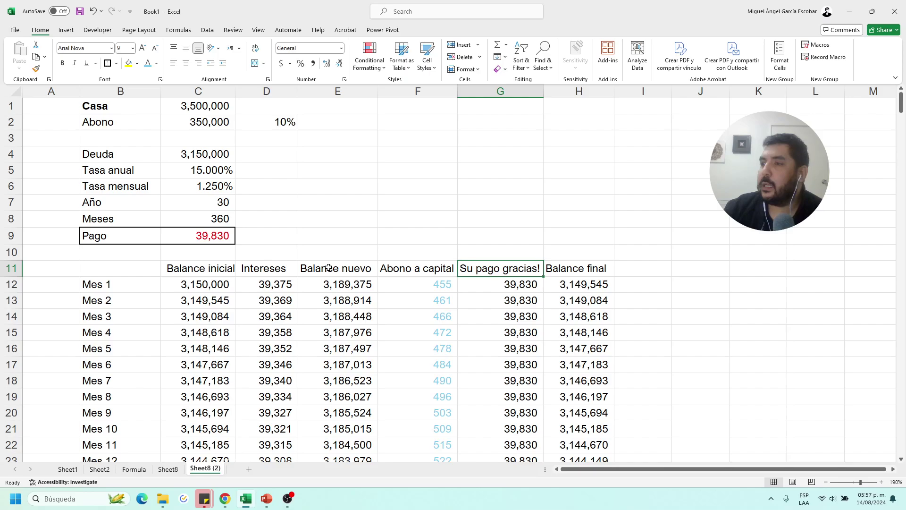
click(140, 287)
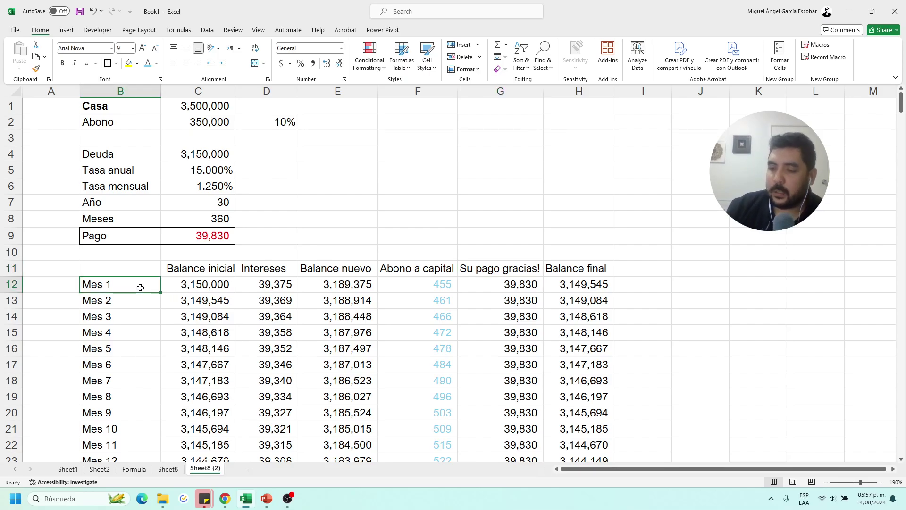
key(ctrl+shift+Down)
scroll(319, 356, up, 20)
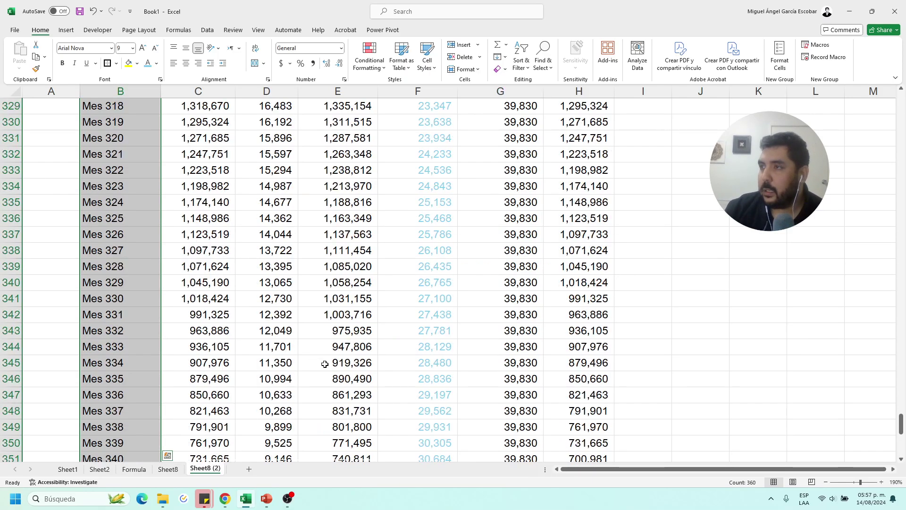
scroll(324, 363, up, 20)
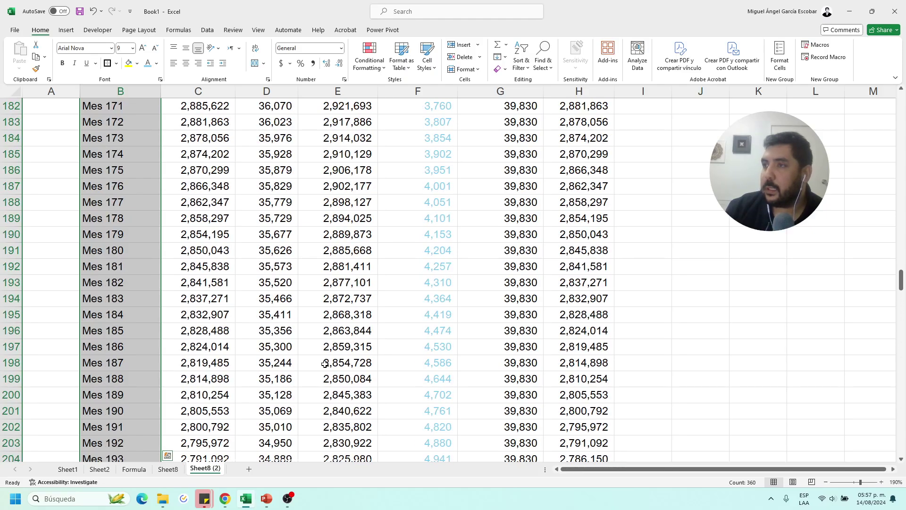
scroll(325, 363, up, 20)
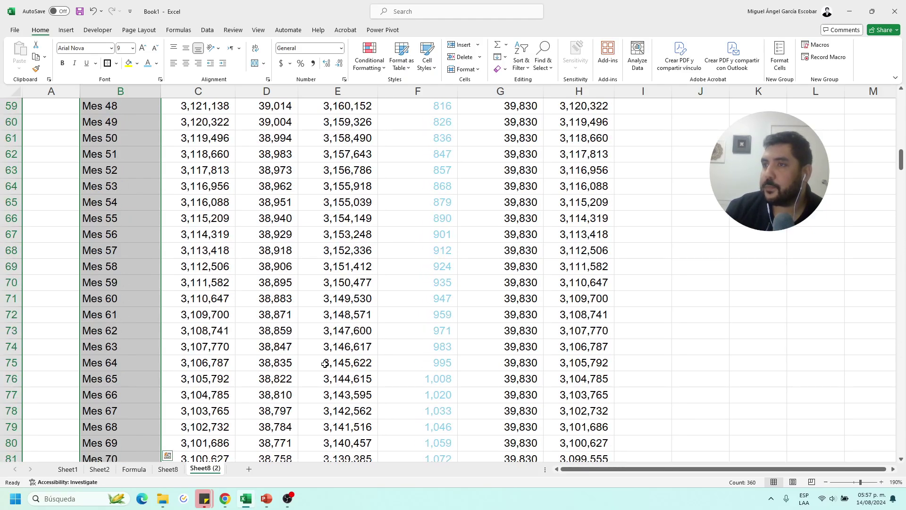
scroll(325, 363, up, 7)
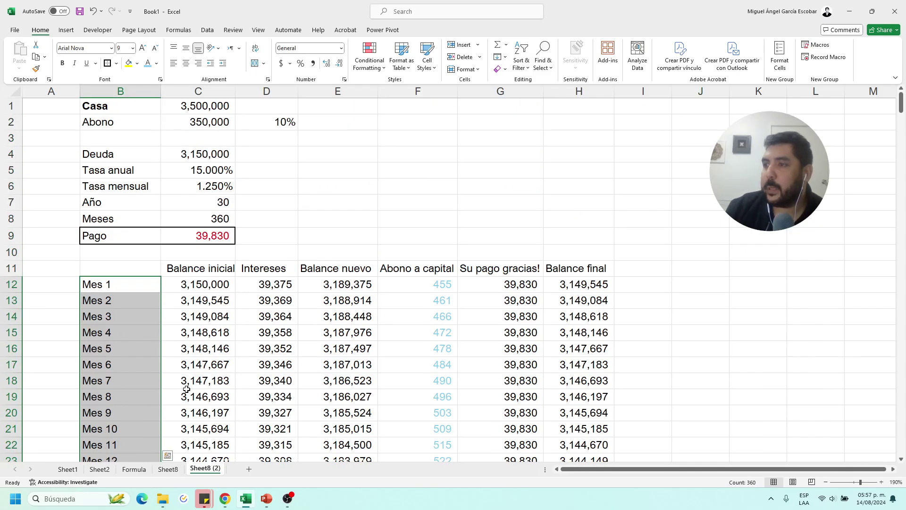
key(ctrl+q)
key(Escape)
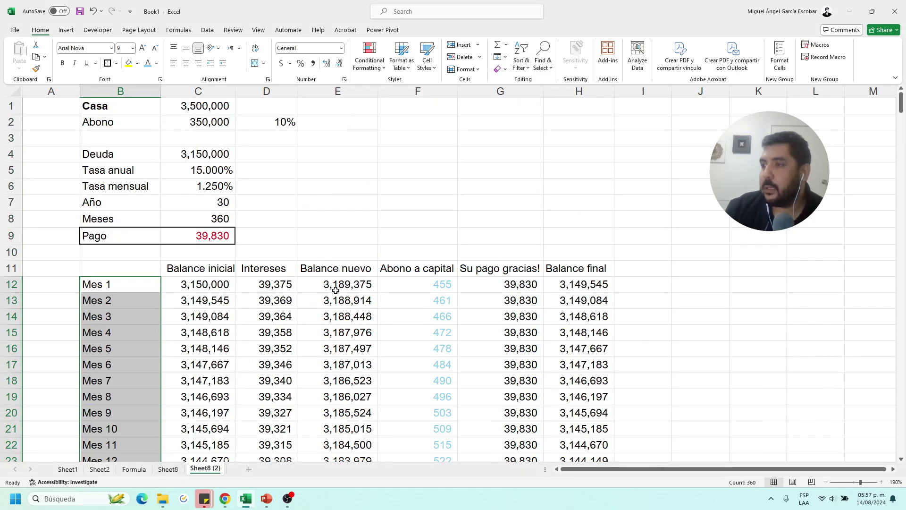
key(ctrl+q)
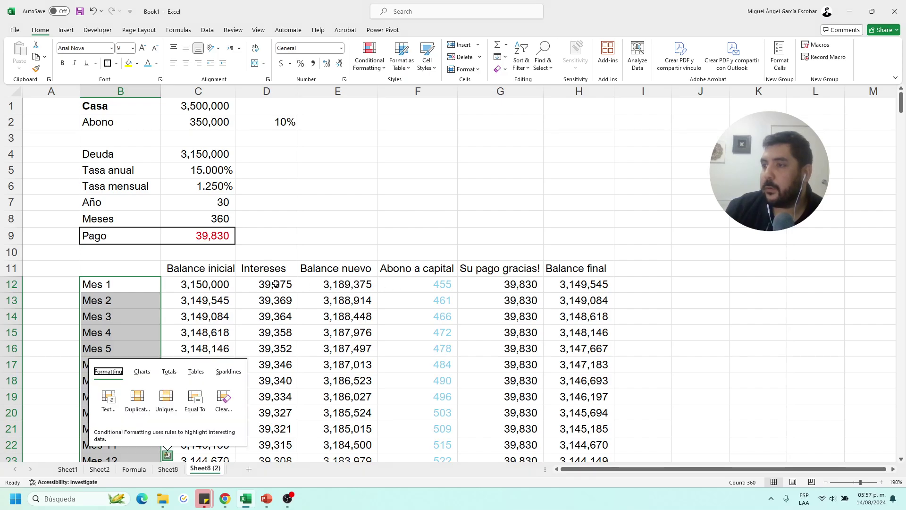
- Insert a line chart of the Intereses values in D12:D371 and move it off the Intereses column
drag(276, 284, 282, 482)
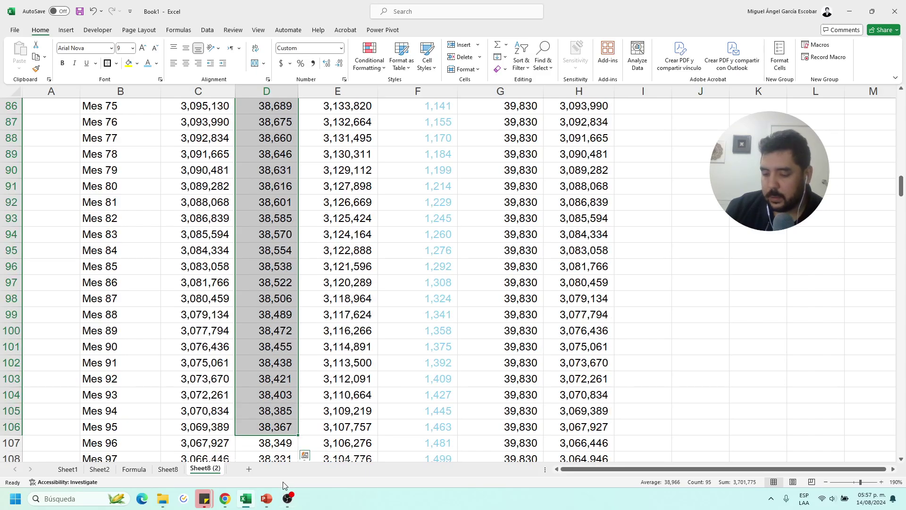
key(ctrl+shift+Down)
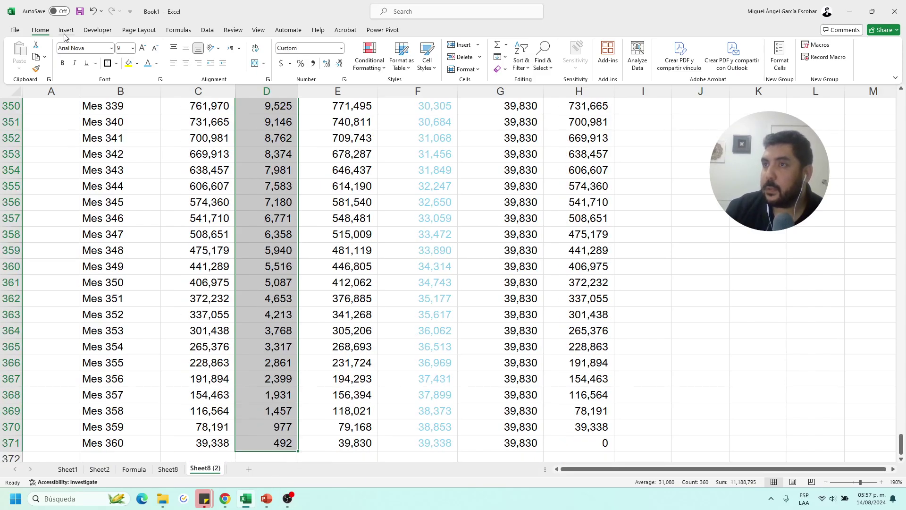
click(66, 30)
click(332, 56)
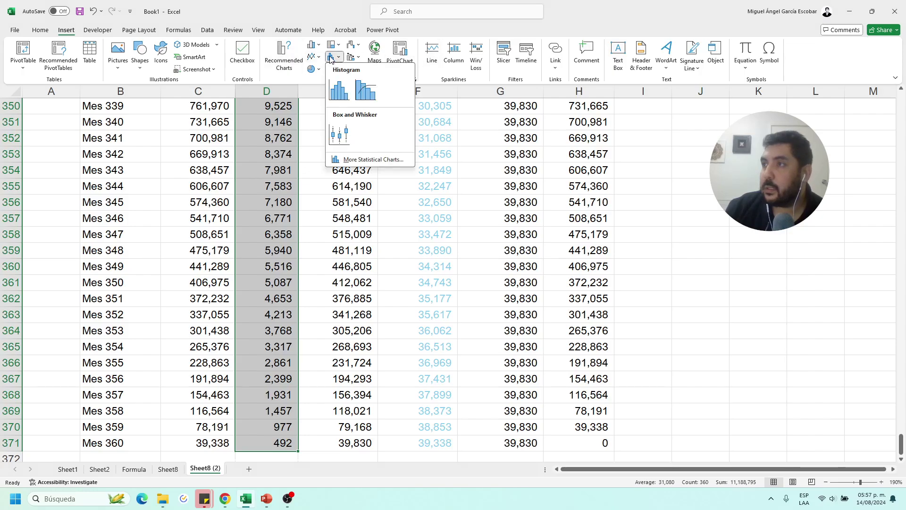
click(284, 54)
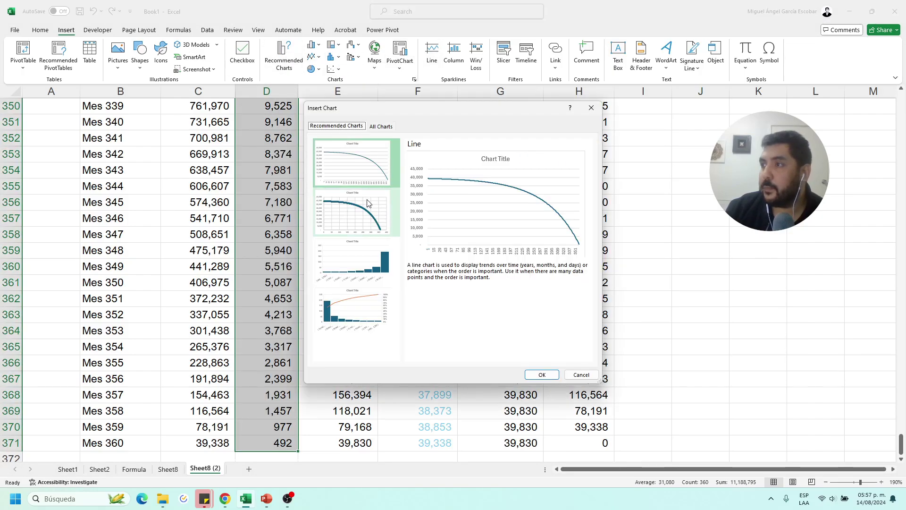
click(542, 374)
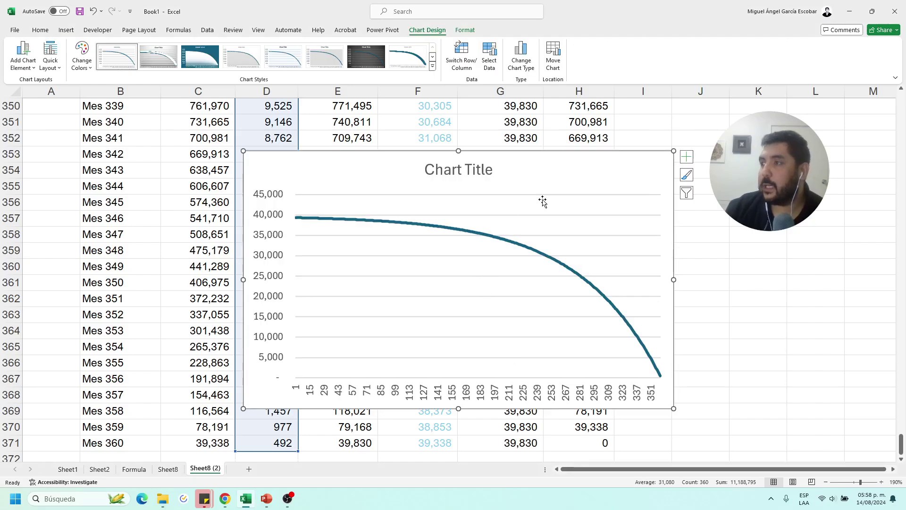
drag(568, 181, 661, 184)
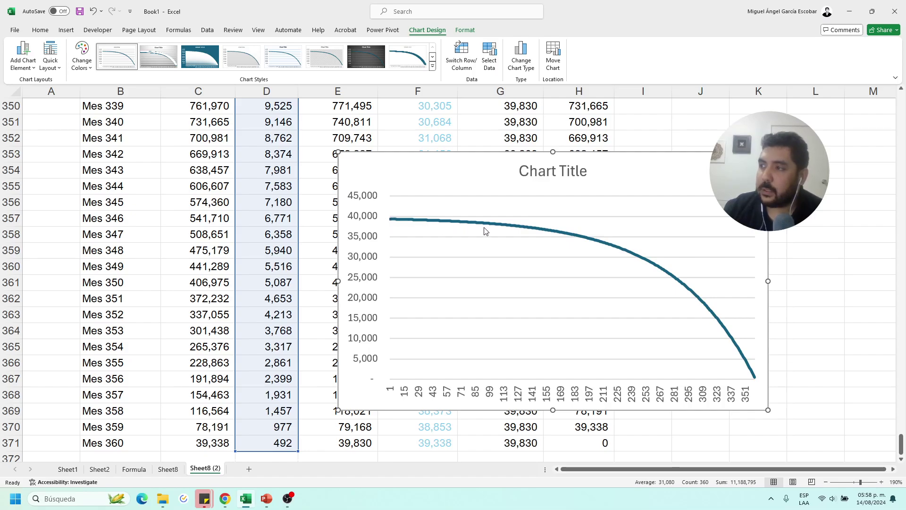
- Add a second data series to the line chart and name it Capital
right_click(714, 186)
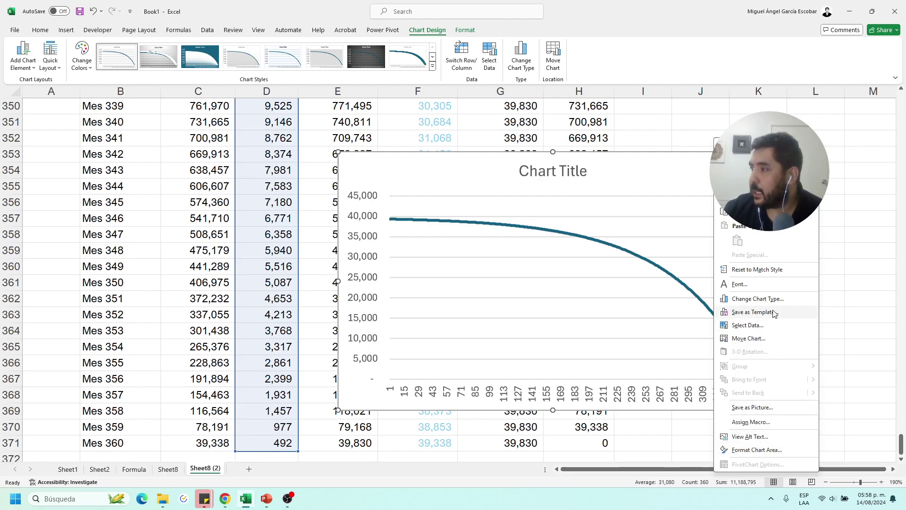
click(750, 325)
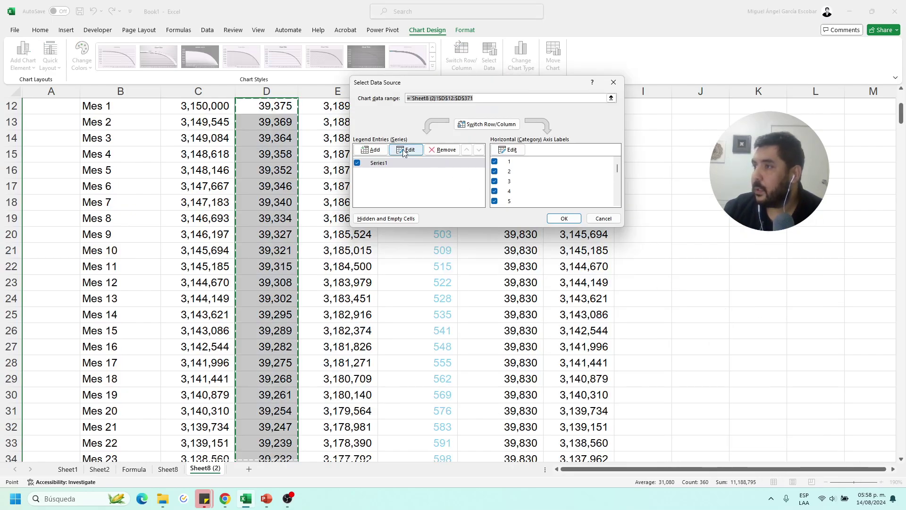
click(370, 151)
scroll(304, 144, up, 4)
click(407, 284)
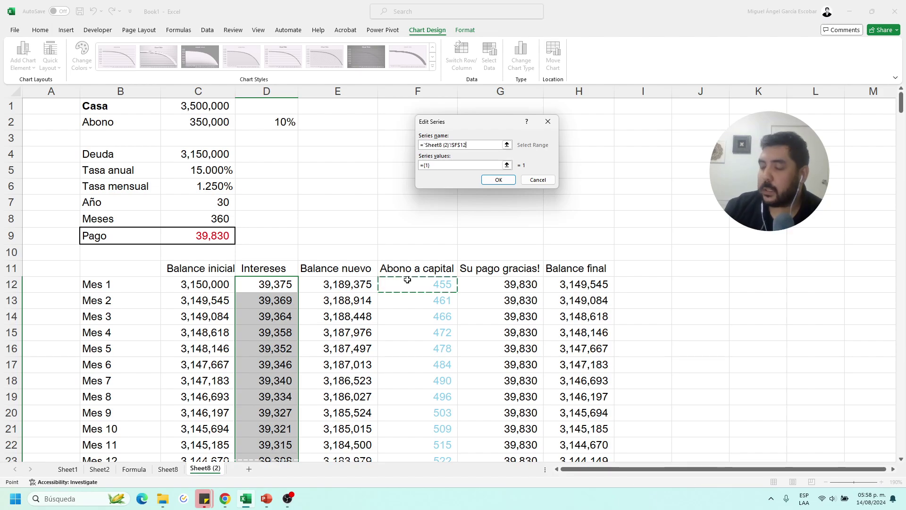
key(ctrl+shift+Down)
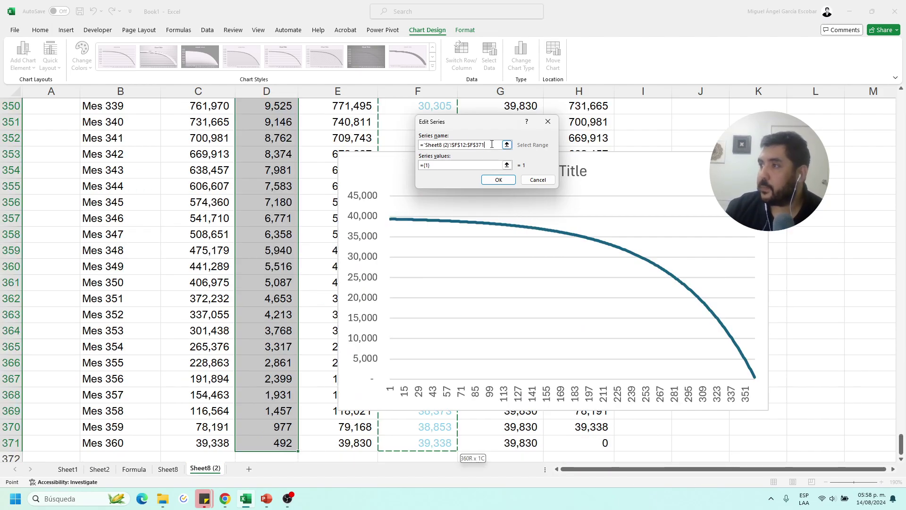
drag(493, 146, 389, 137)
text(Capit)
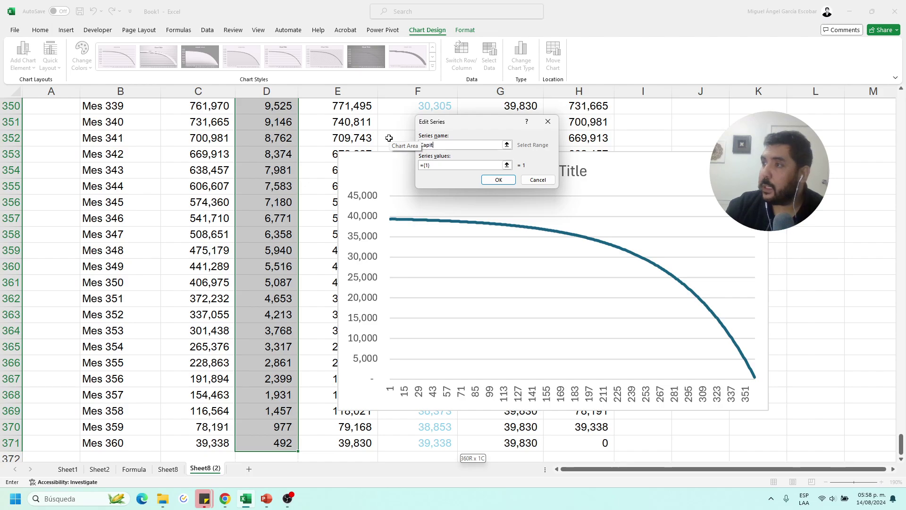
text(al)
- Set the Capital series values to the Abono a capital range F12:F371 and apply the chart's data changes
click(437, 164)
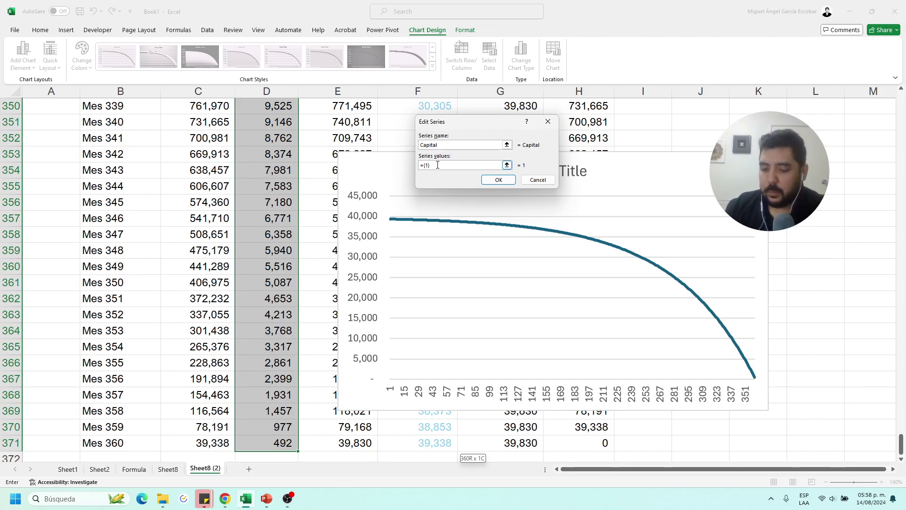
click(261, 345)
key(ctrl+Down)
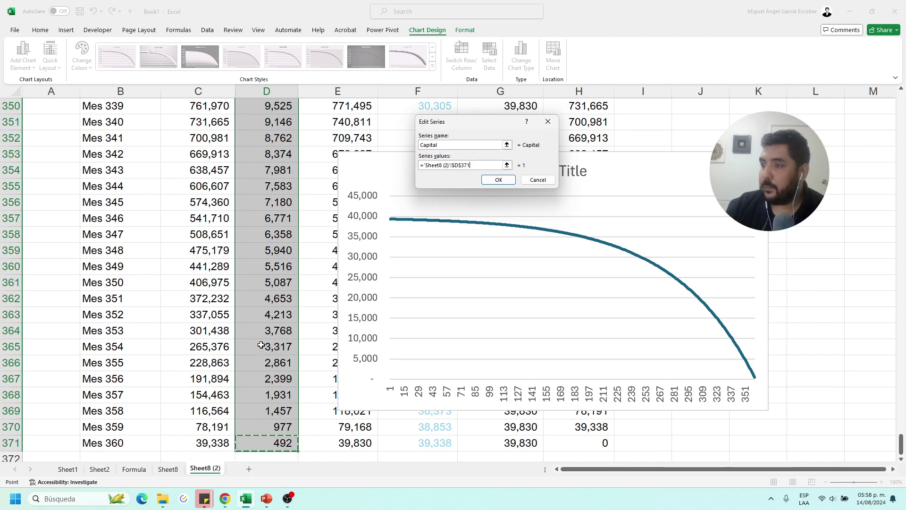
key(Right)
key(Right)
key(ctrl+shift+Up)
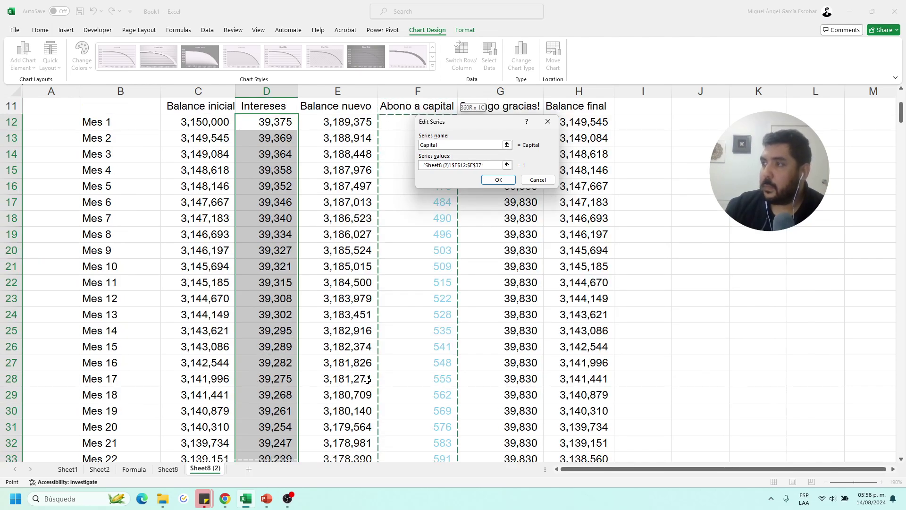
click(498, 180)
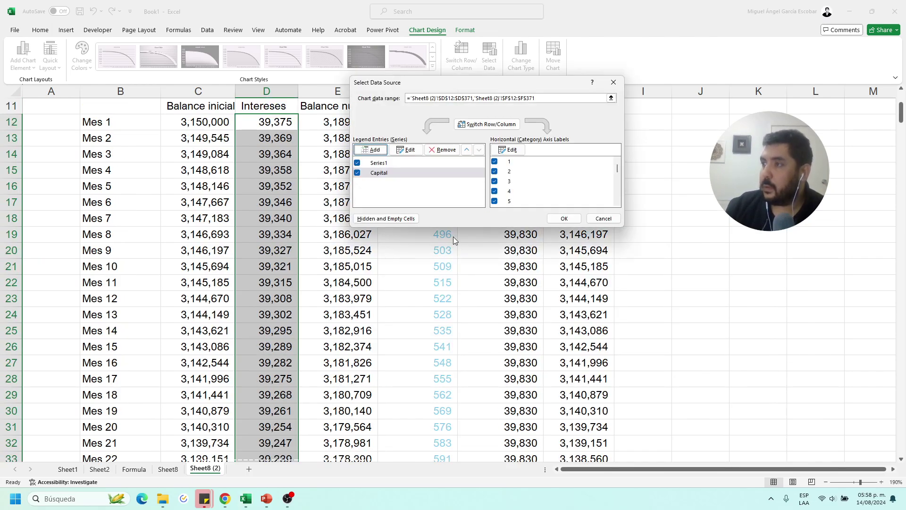
click(563, 220)
- Compare the interest and capital curves in the line chart near the Mes 360 row, and delete the chart
click(503, 213)
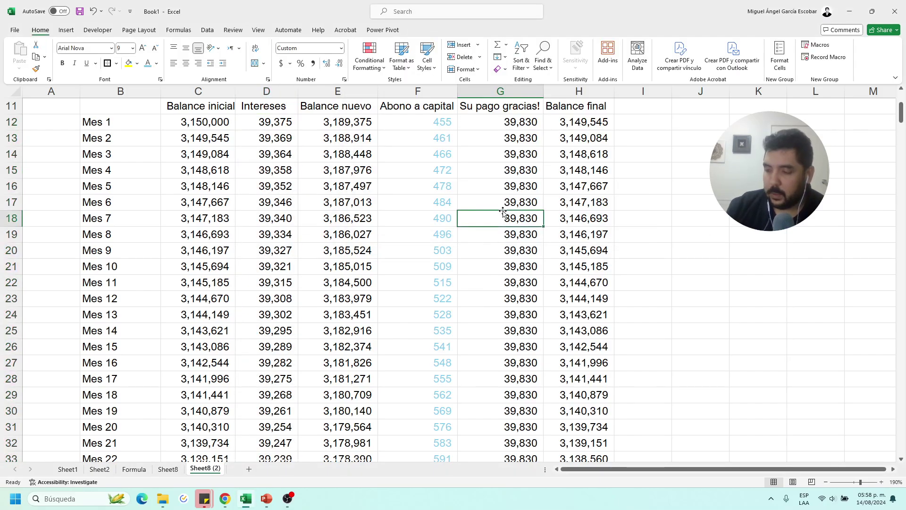
key(ctrl+Down)
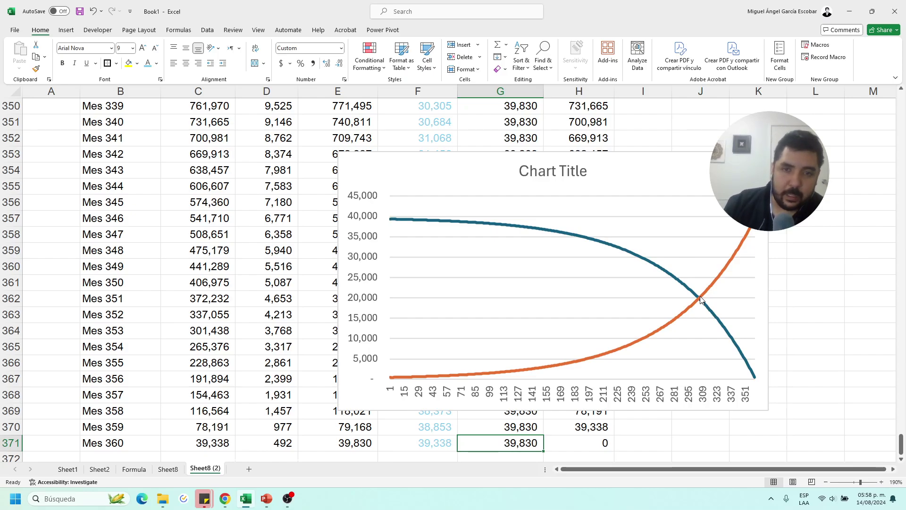
mouse_move(701, 300)
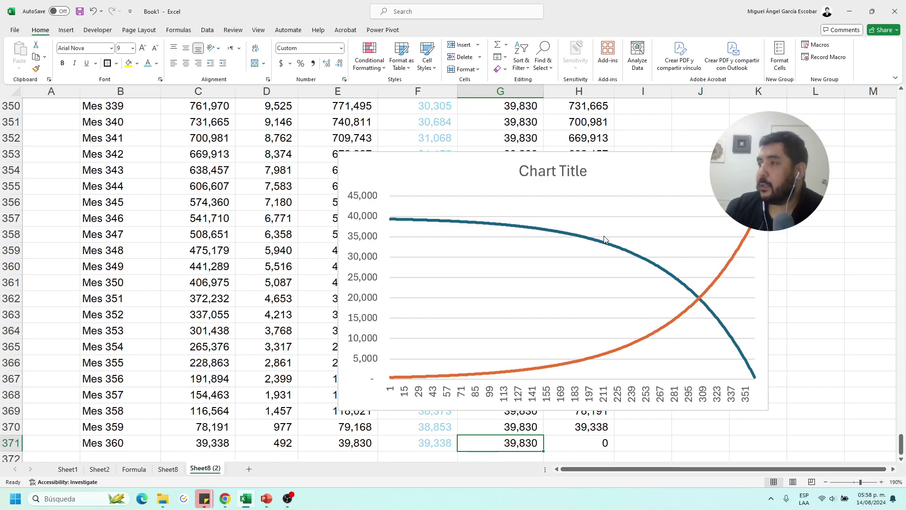
click(580, 189)
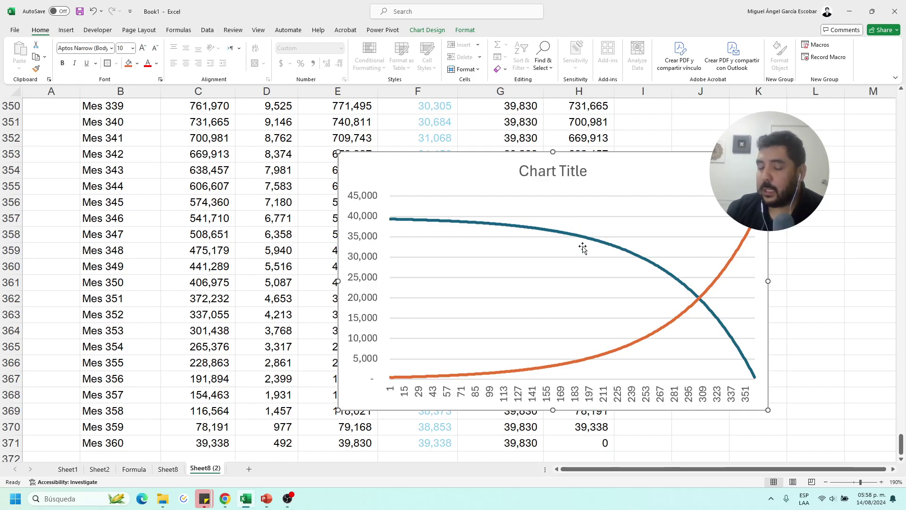
key(Delete)
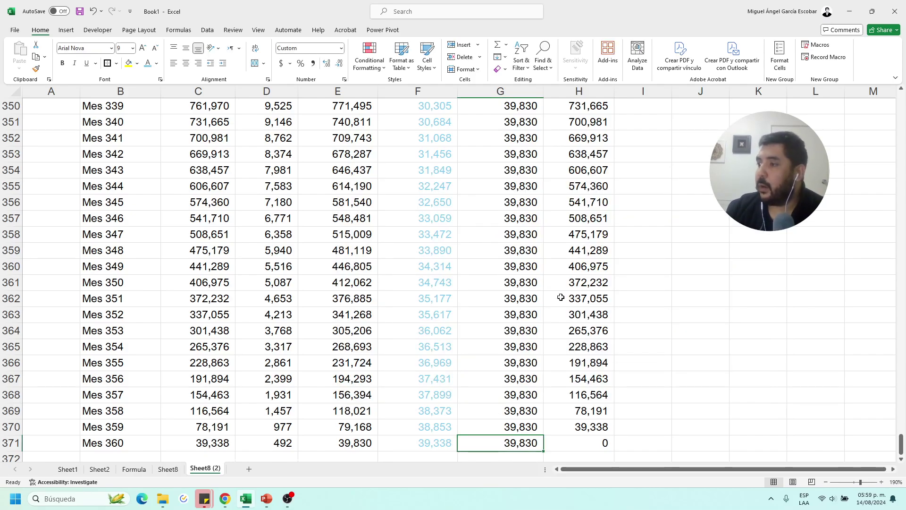
- Enter the labels Interes in F3 and Capital in F4 above the schedule
scroll(554, 346, up, 20)
scroll(555, 346, up, 20)
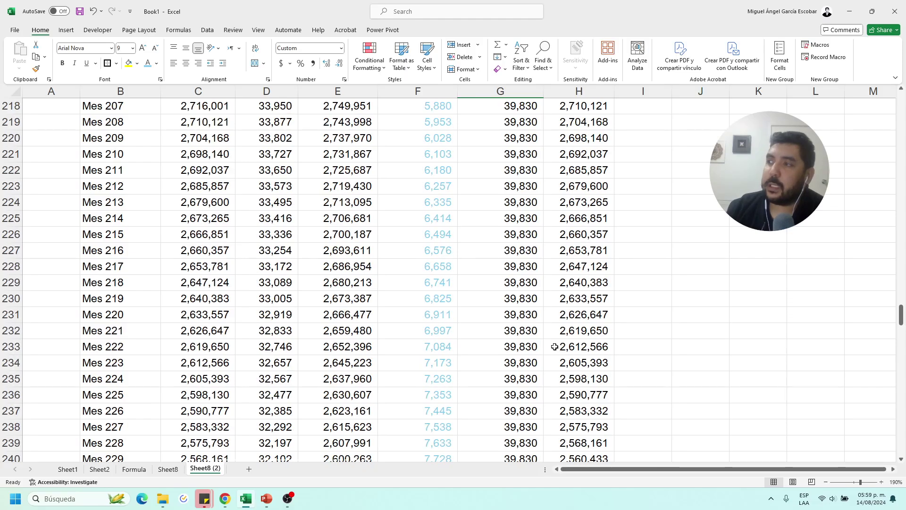
scroll(554, 346, up, 20)
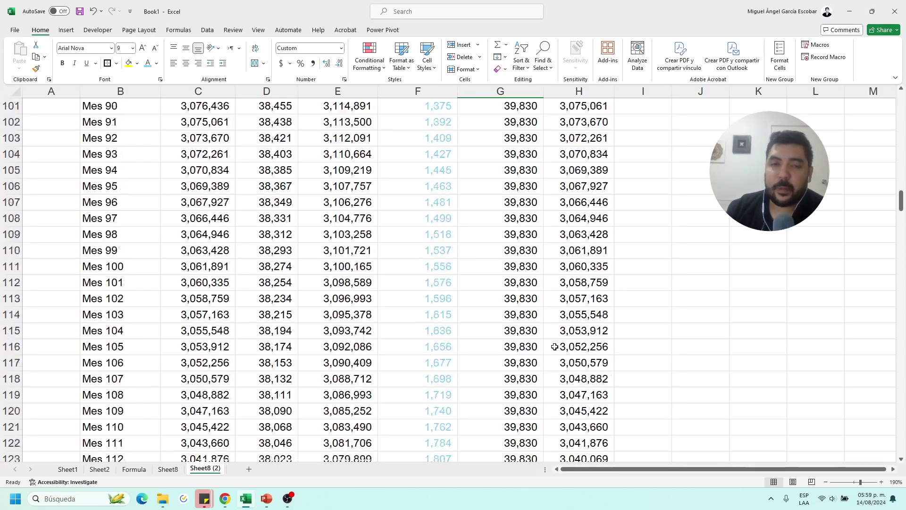
scroll(554, 347, up, 1)
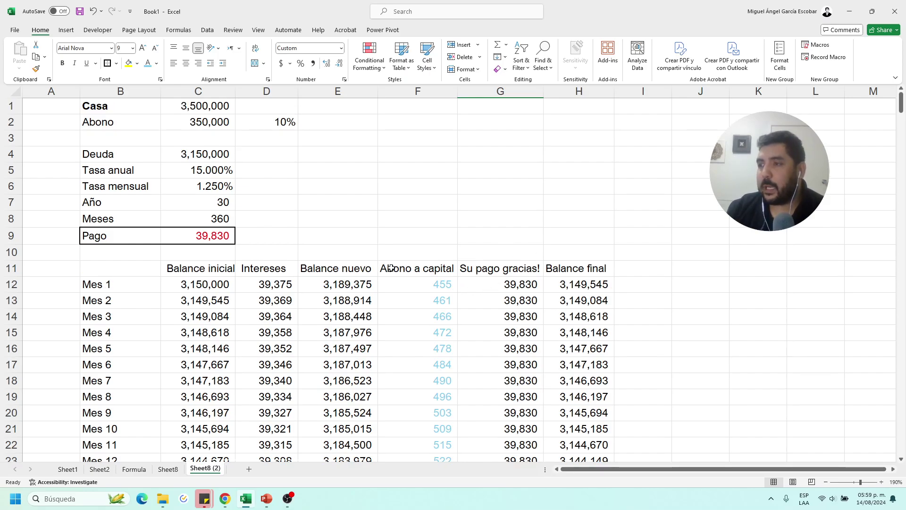
click(418, 138)
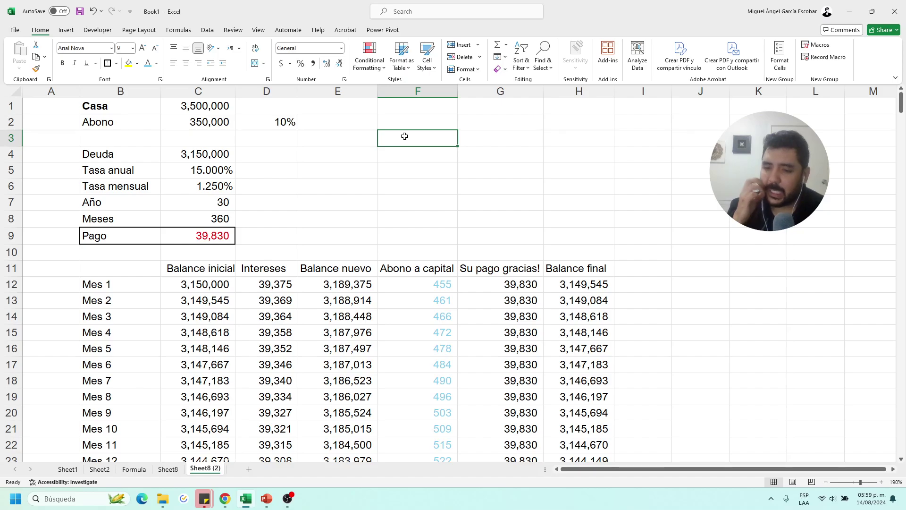
text(Interes)
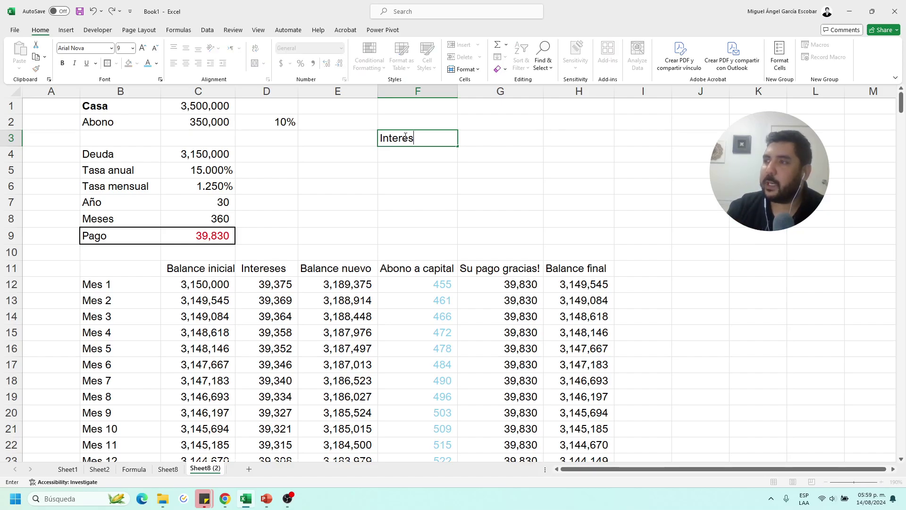
key(Return)
text(Cap)
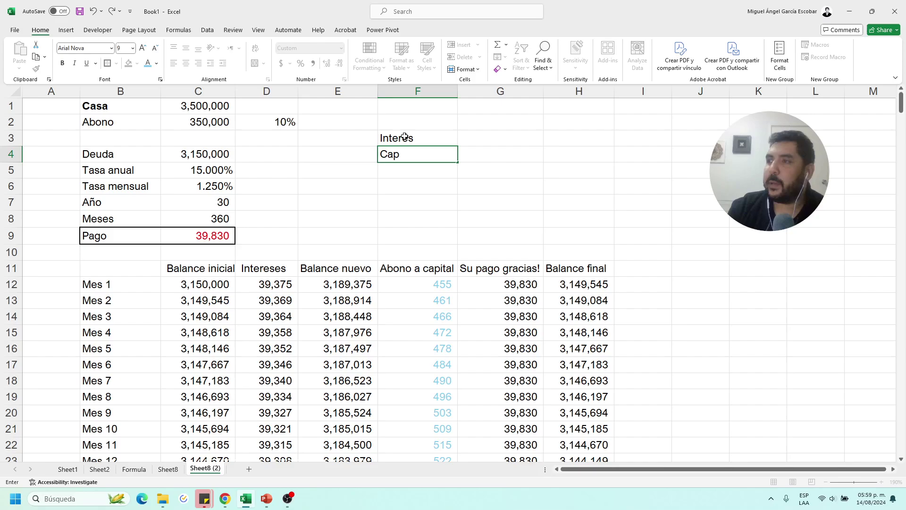
text(ital)
key(Return)
- Total the Su pago gracias! column in G4 with a SUM of G12 down through Mes 360
click(516, 147)
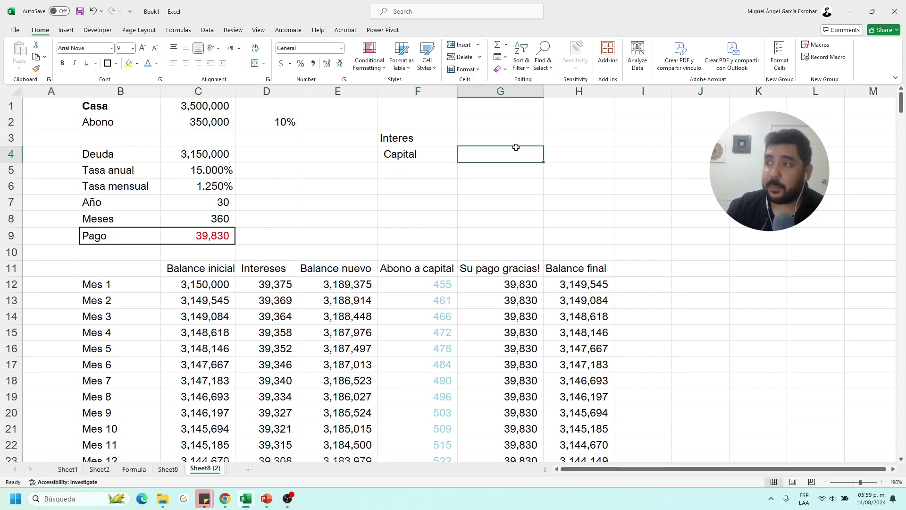
text(+sum()
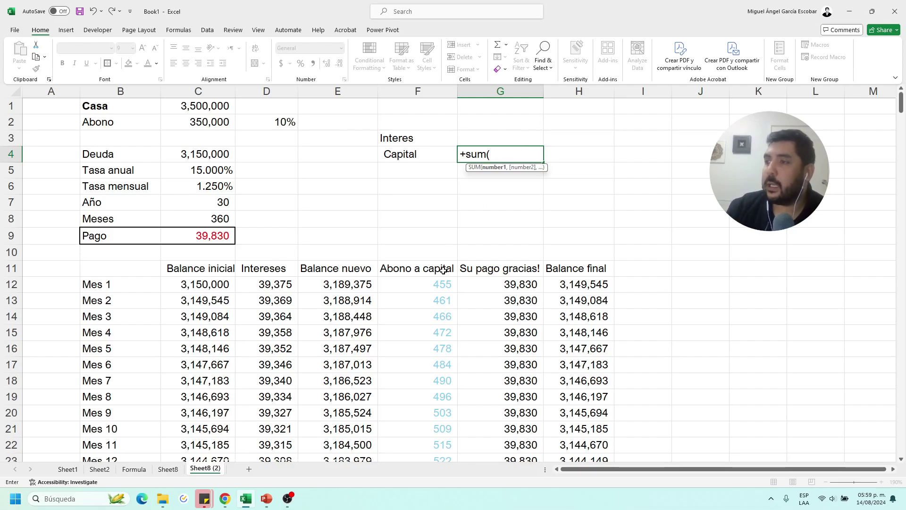
click(488, 289)
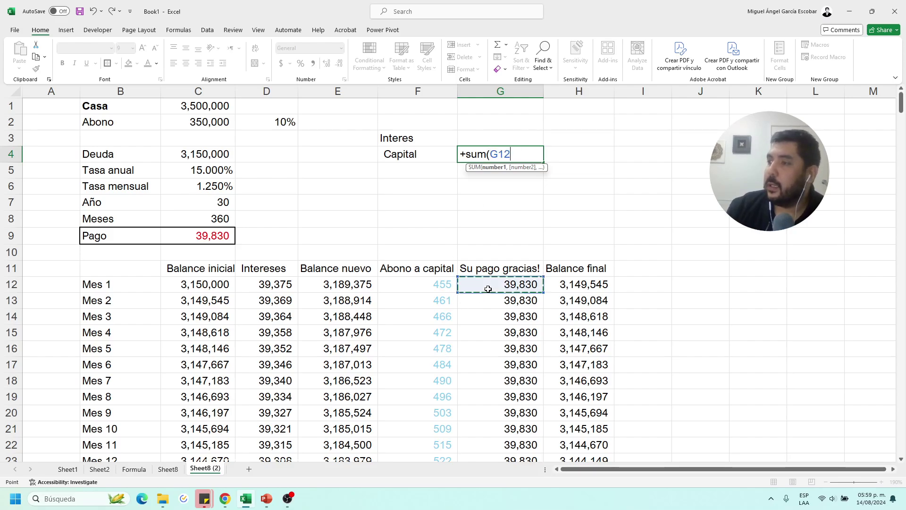
key(ctrl+shift+Down)
key(Return)
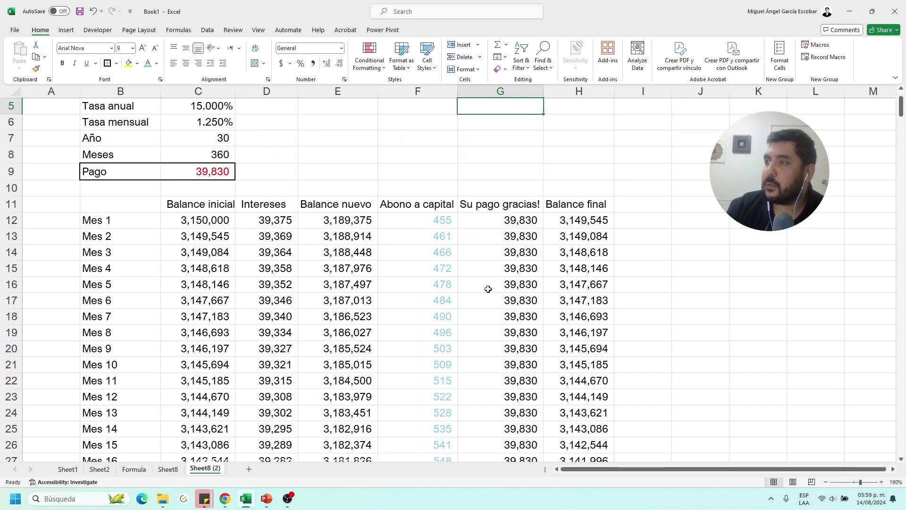
- Replace the label in F4 with Pagos and return to the total in G4
key(Up)
key(Up)
key(Down)
key(Left)
text(Pagos)
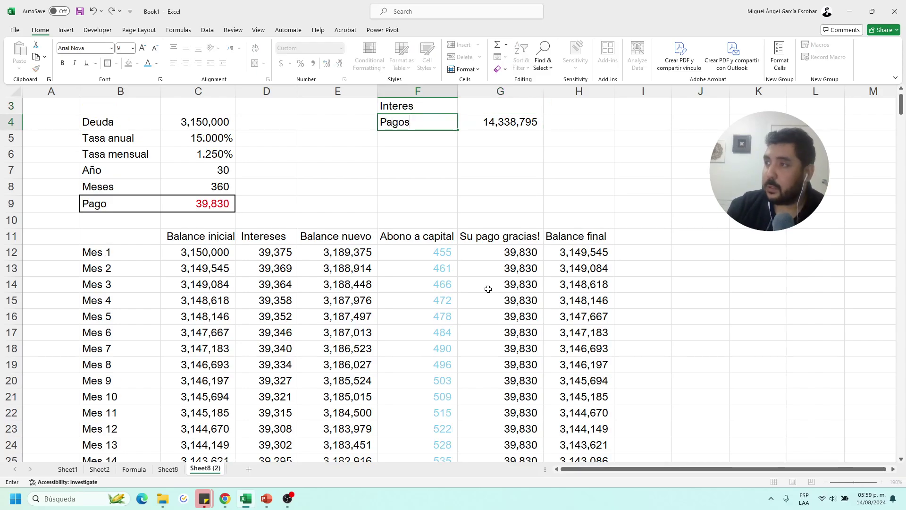
key(Return)
key(Up)
key(Right)
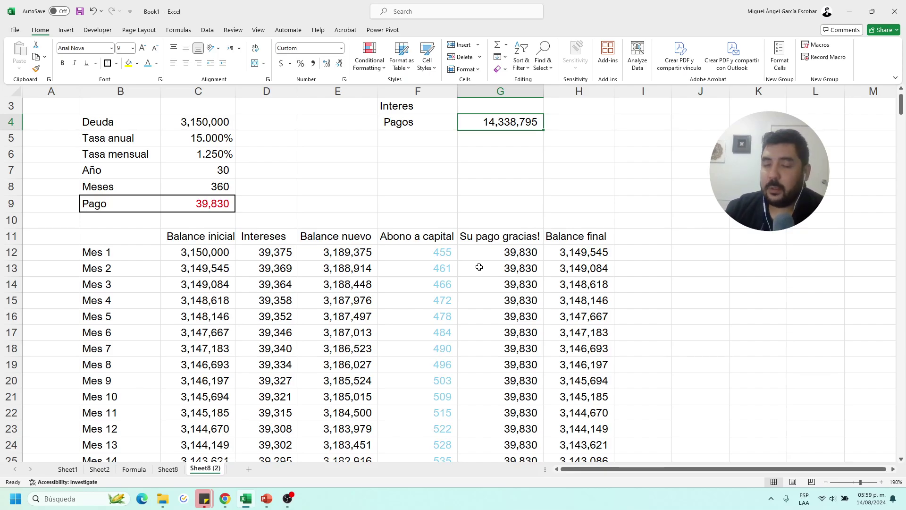
- Total the Intereses column in G3 with a SUM of D12 down through Mes 360
scroll(479, 267, up, 1)
click(484, 133)
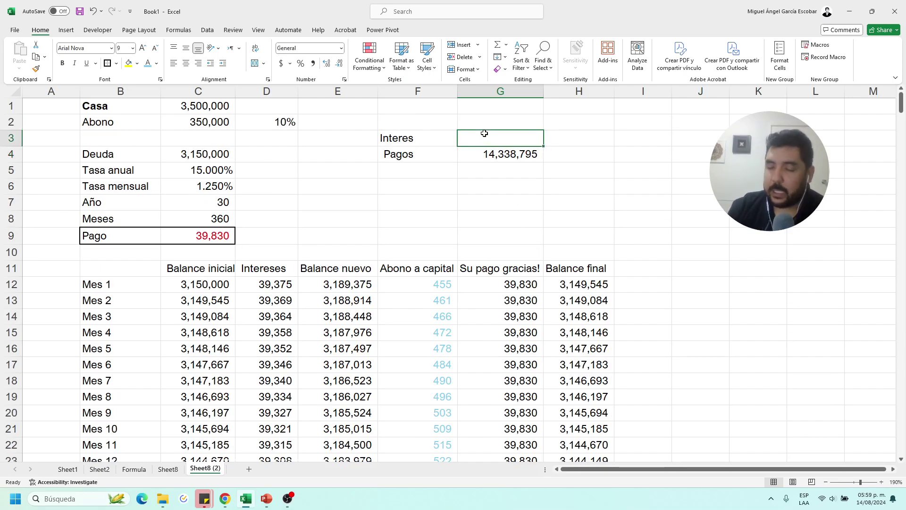
text(+sum()
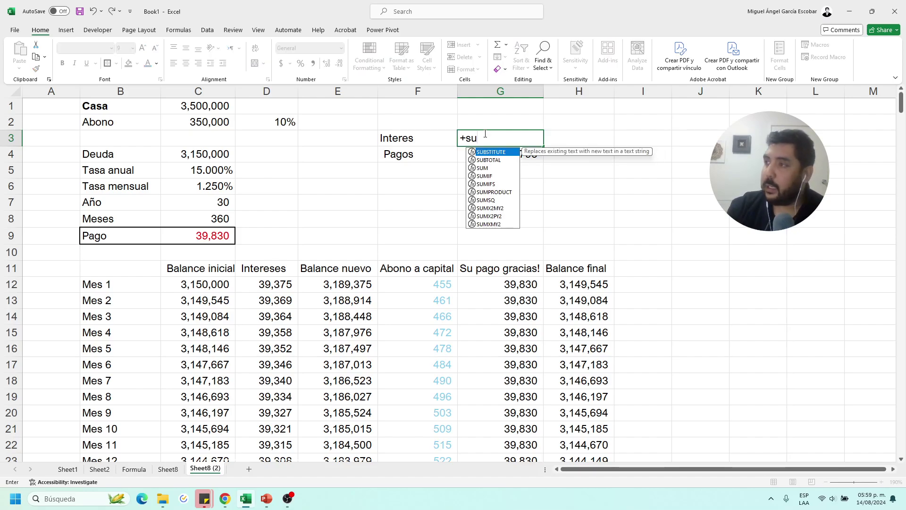
key(Down)
key(Down)
key(Down)
key(Down)
key(Down)
key(Down)
key(Down)
key(Down)
key(Down)
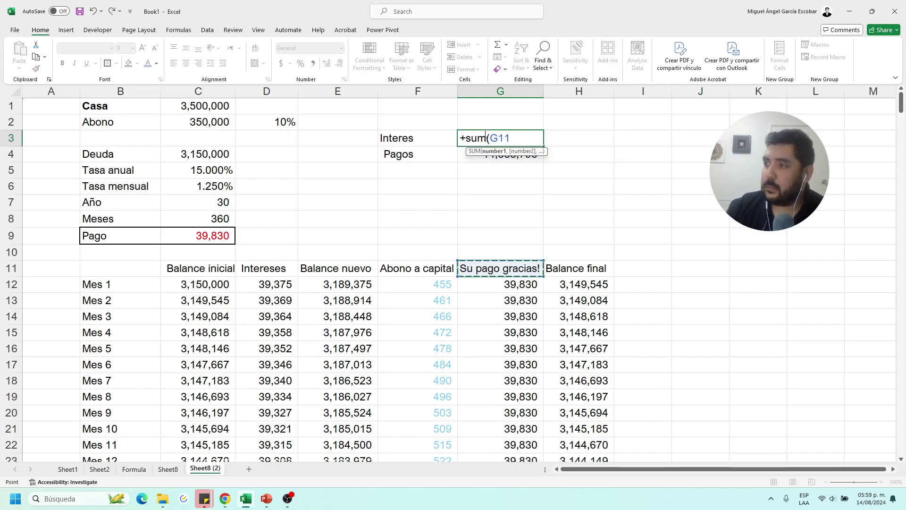
key(Left)
key(Left)
key(Left)
key(ctrl+shift+Down)
key(Return)
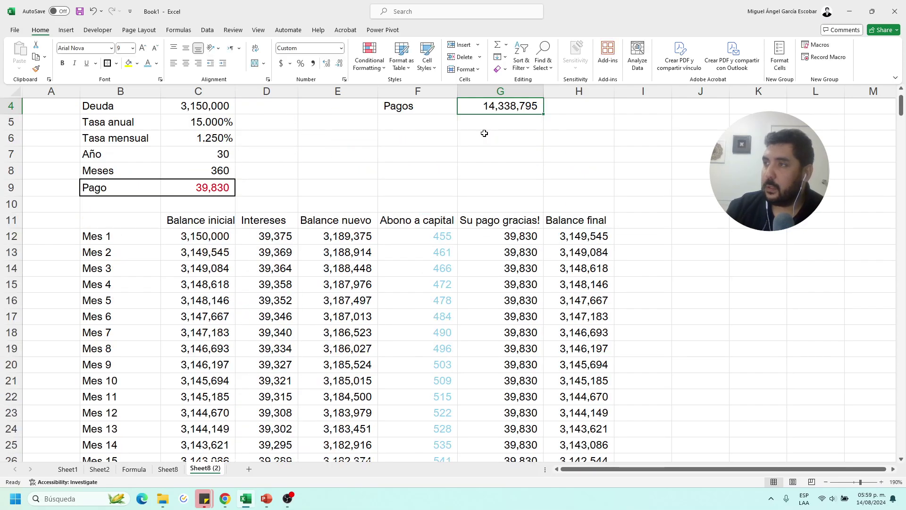
scroll(486, 134, up, 1)
click(496, 133)
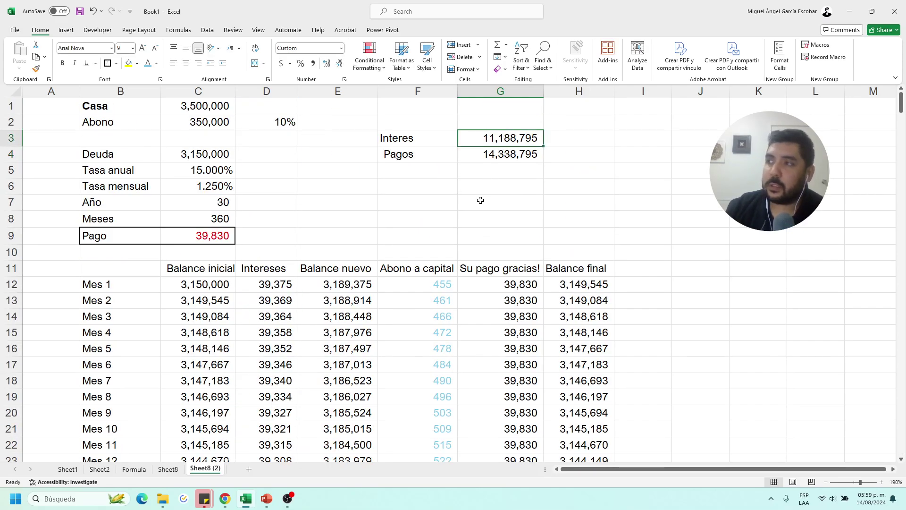
- Label F2 as Capital and total the Abono a capital column in G2 with a SUM of F12 through Mes 360
click(431, 124)
text(Ca)
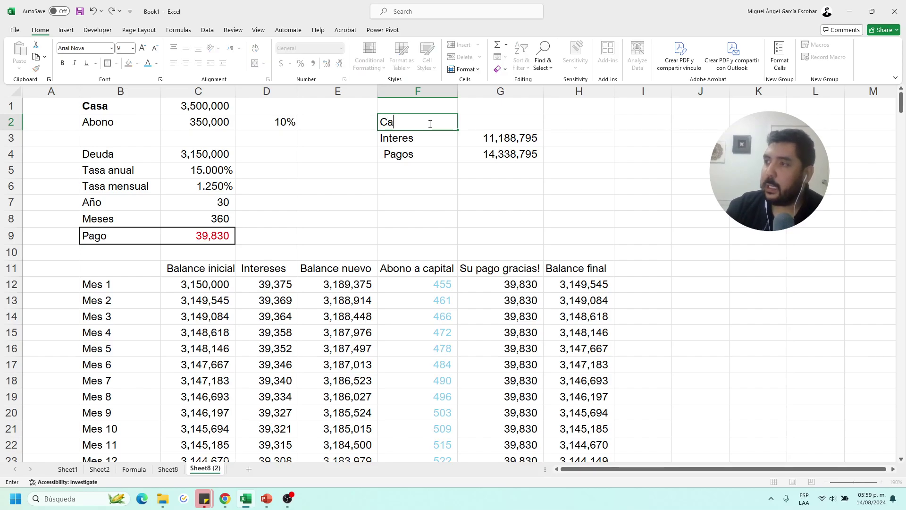
text(pital)
key(Tab)
text(+)
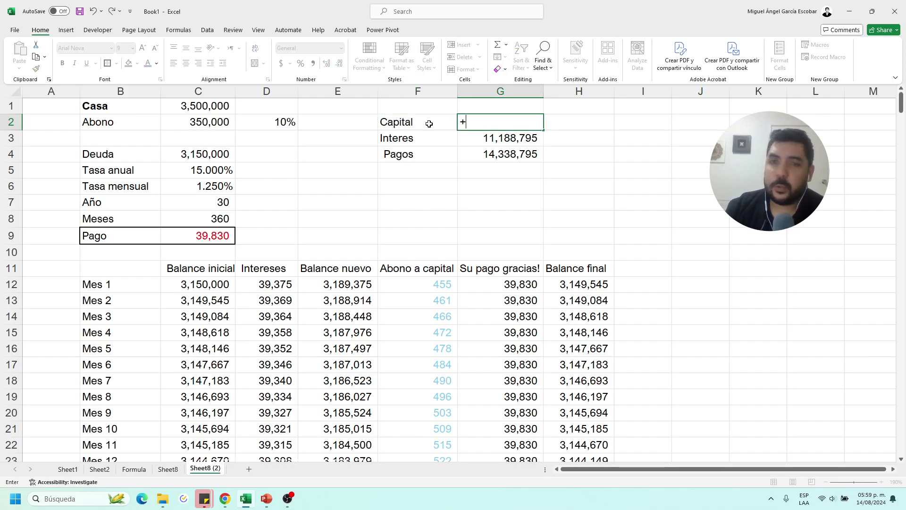
text(sum()
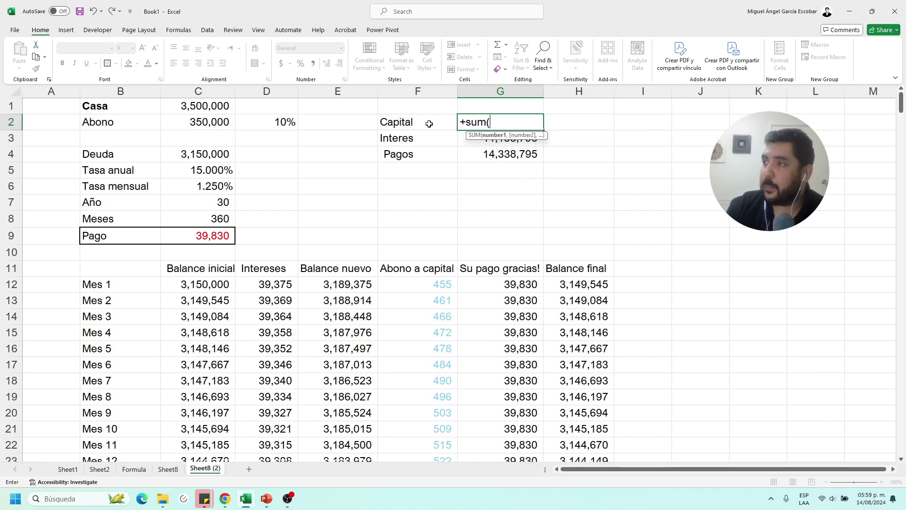
click(409, 286)
key(ctrl+Down)
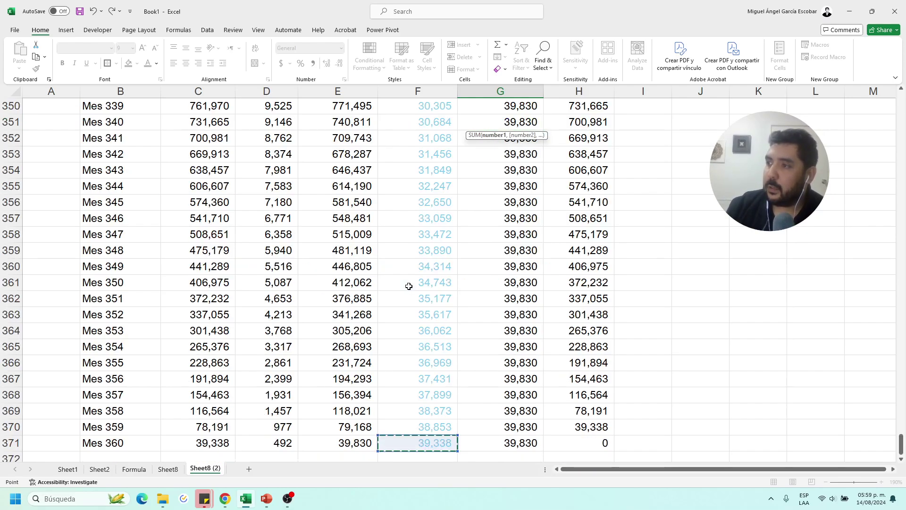
key(ctrl+shift+Up)
key(Return)
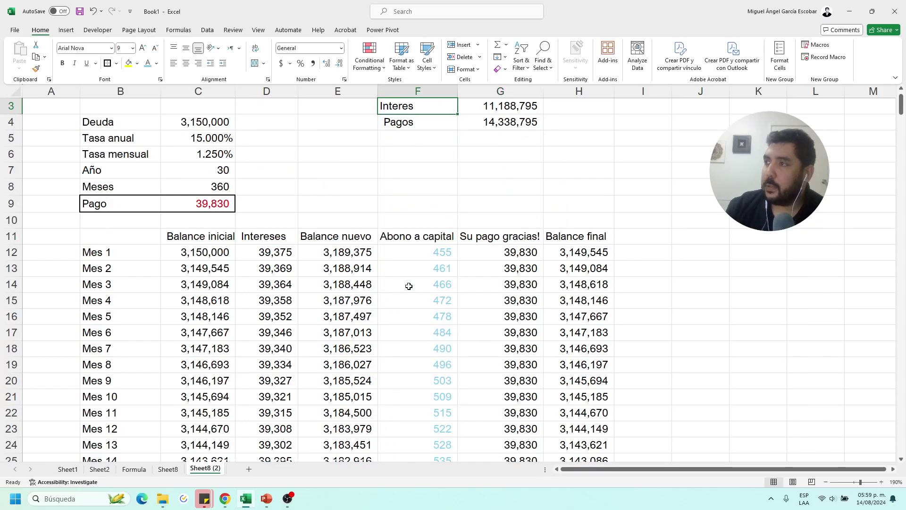
scroll(409, 286, up, 1)
click(492, 120)
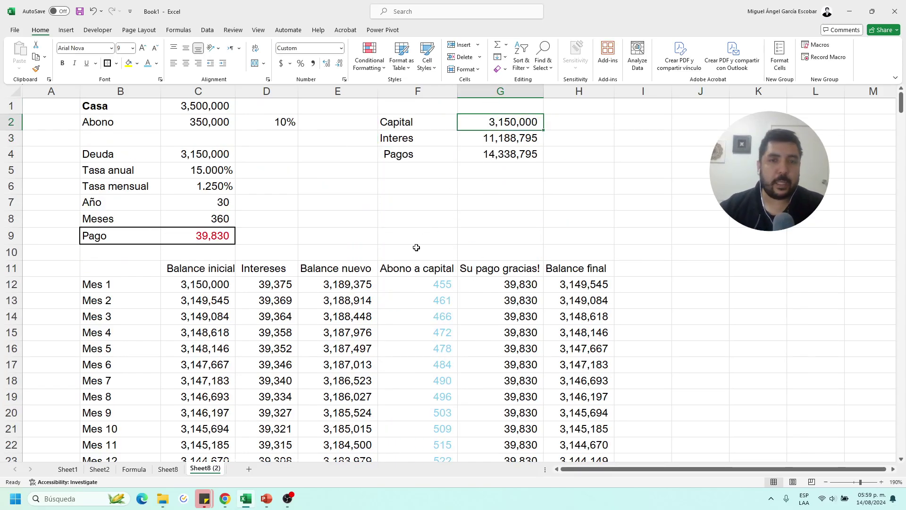
- Calculate the ratio of total interest to capital in H3 as +G3/G2, and clear the cell
click(557, 124)
click(567, 141)
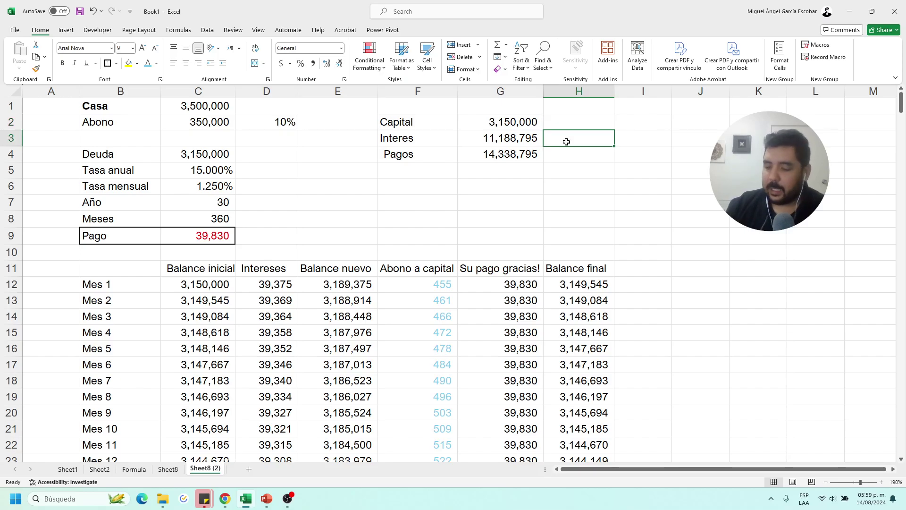
text(=G3/G2)
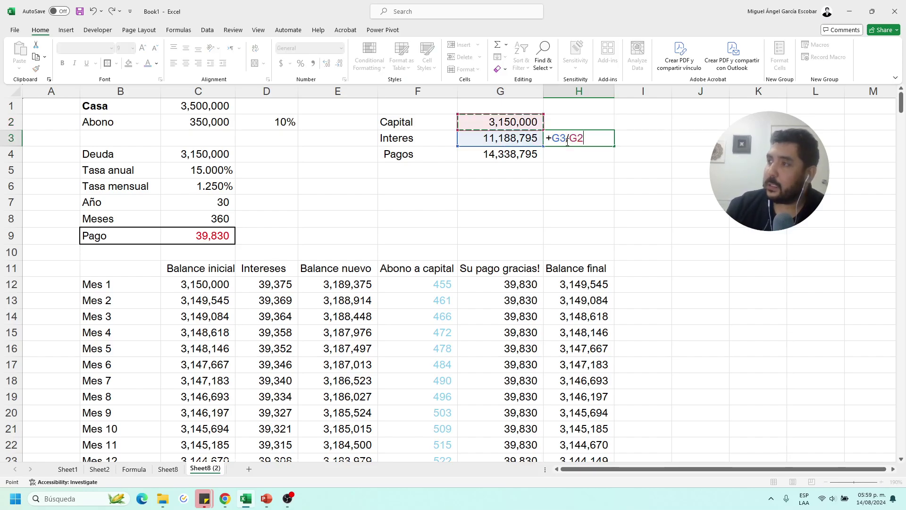
key(Return)
click(566, 142)
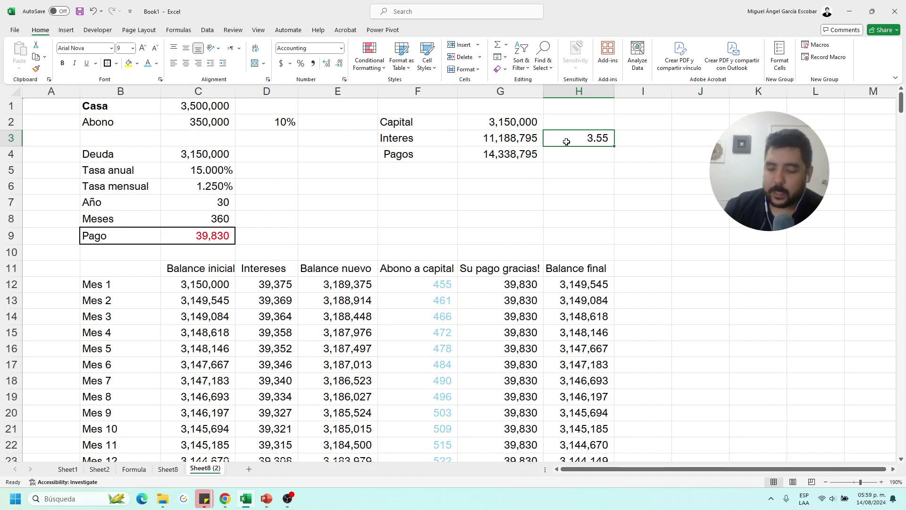
key(Delete)
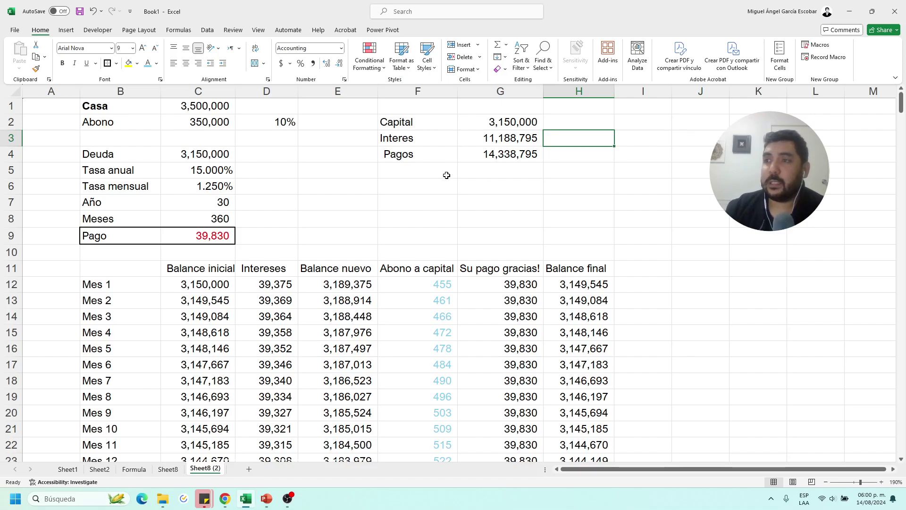
- Color the Tasa anual value in C5 purple and set the rate to 8.5%
click(190, 175)
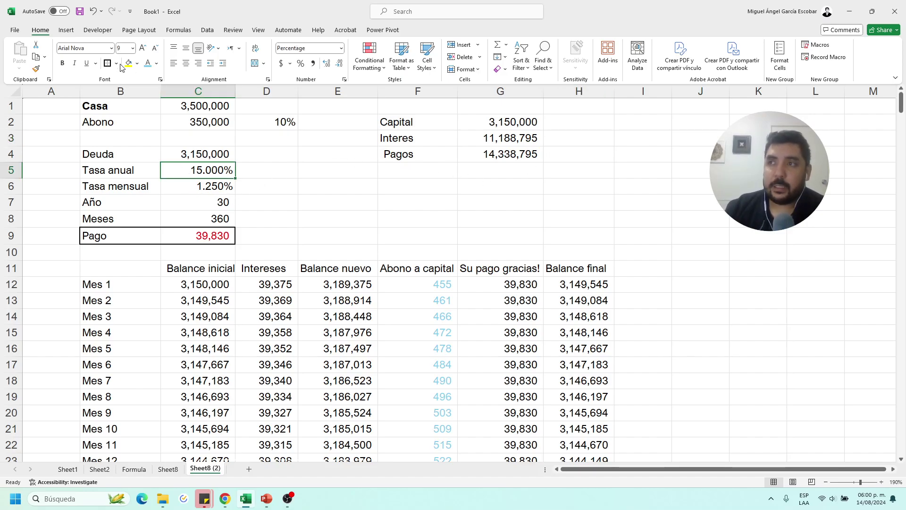
click(156, 65)
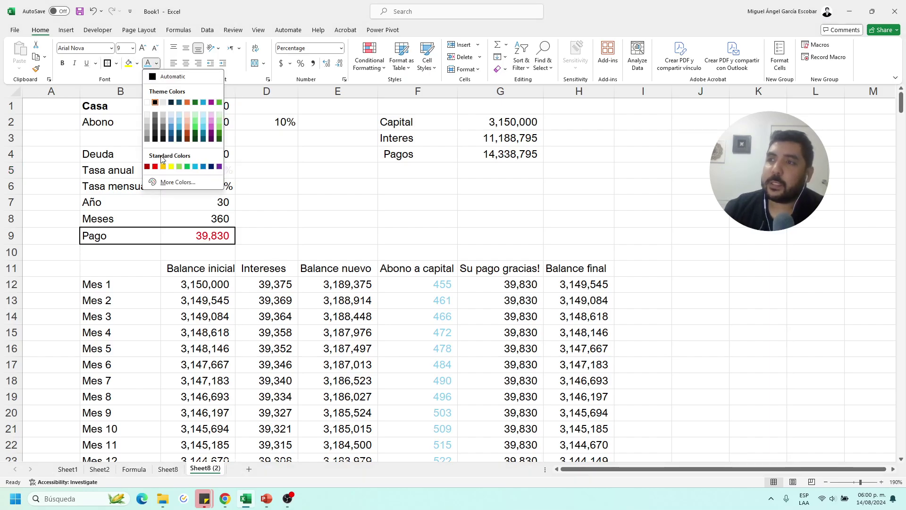
click(211, 128)
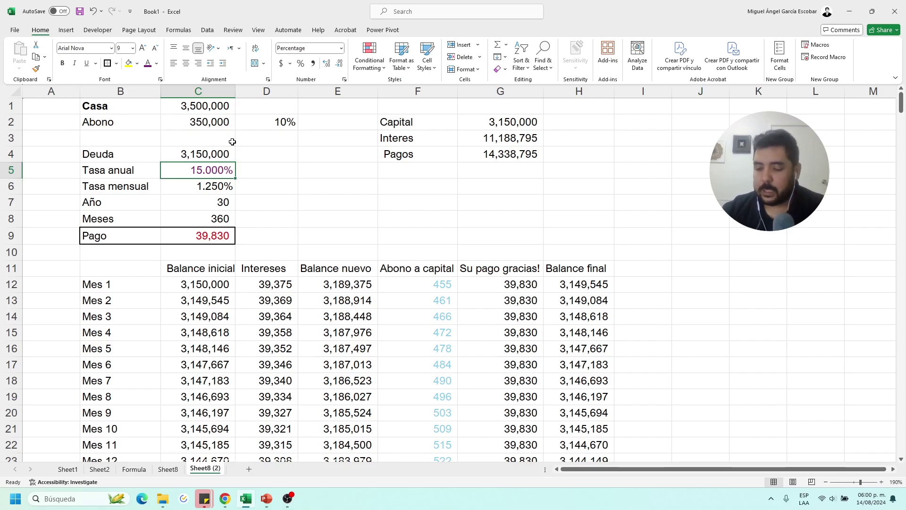
text(8.5)
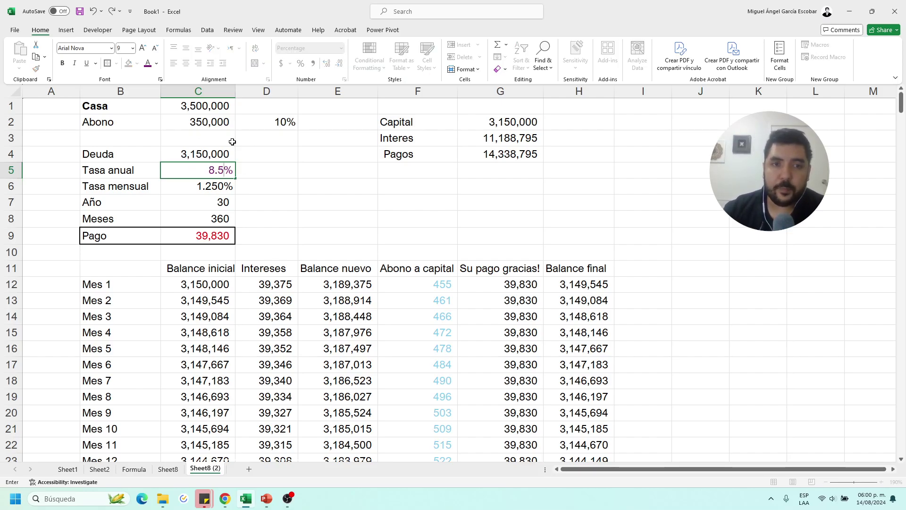
key(Return)
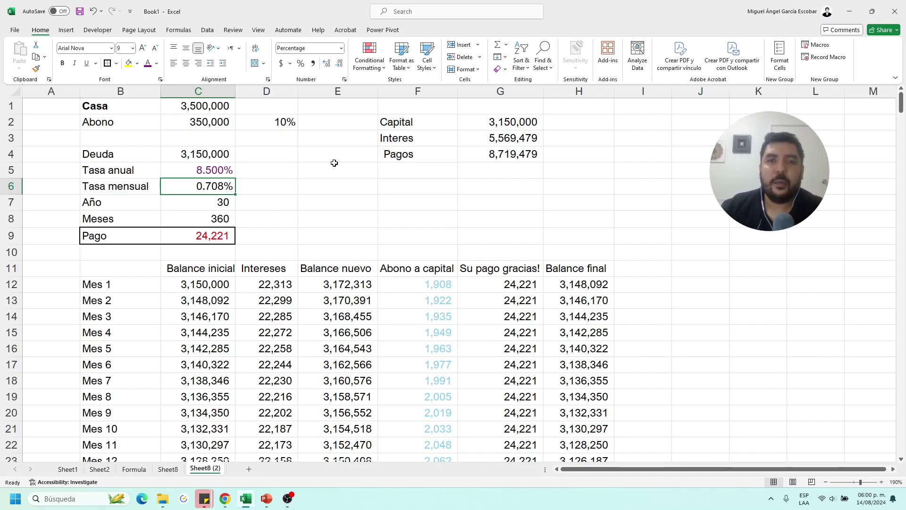
- Recalculate the interest-to-capital ratio in H3 with +G3/G2 for the 8.5% rate, and remove it
click(500, 124)
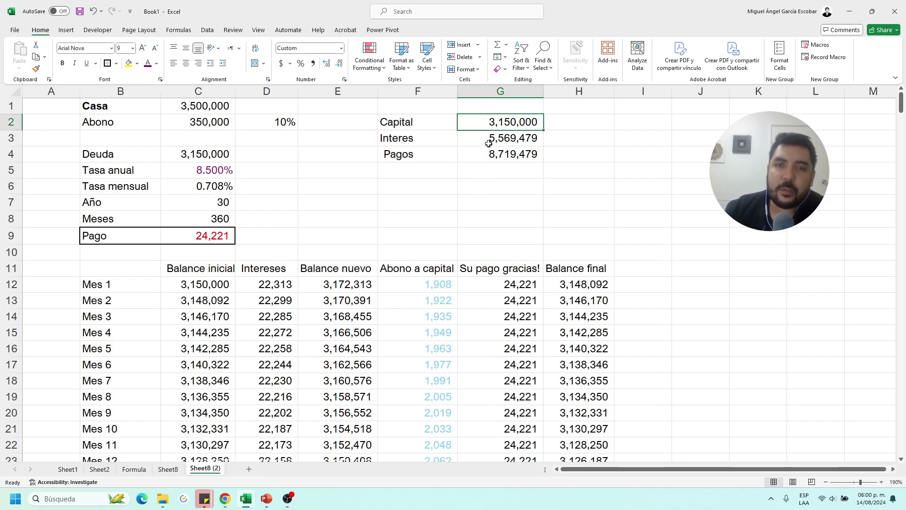
click(488, 144)
click(557, 141)
text(+)
key(Left)
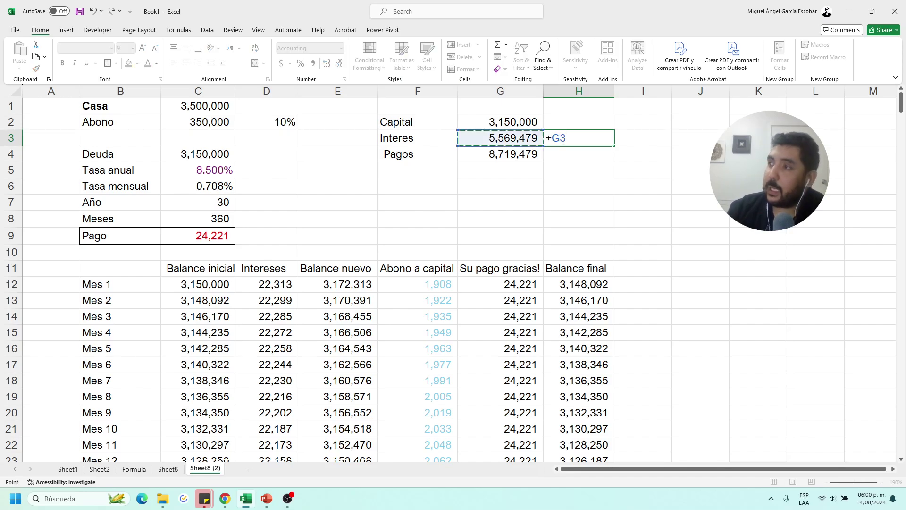
text(/)
key(Up)
key(Left)
key(Return)
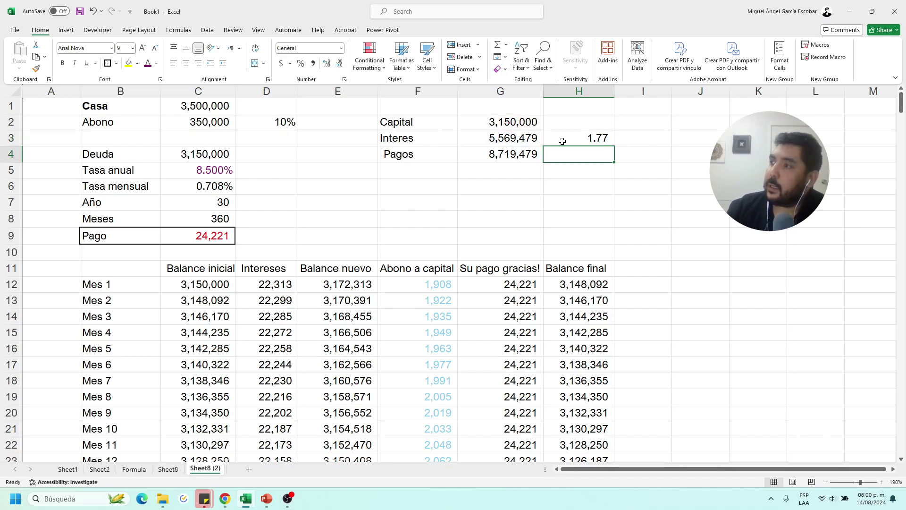
click(562, 141)
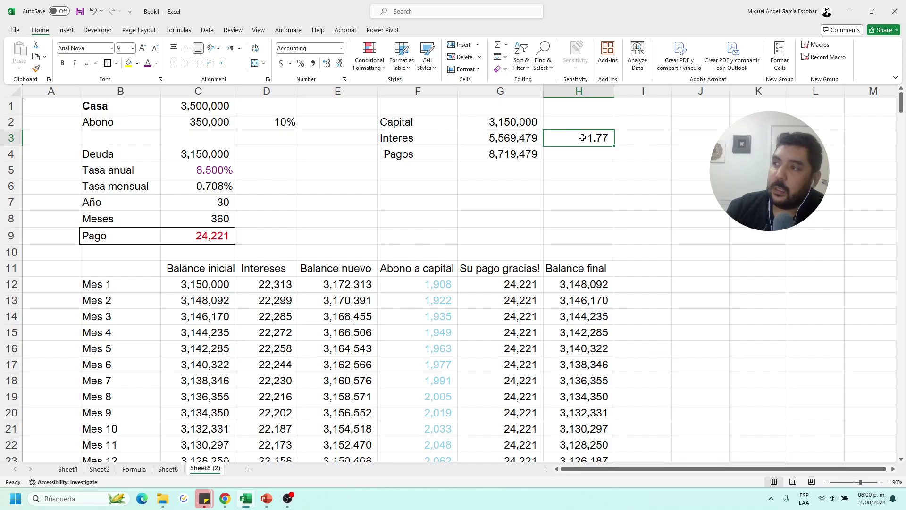
key(Delete)
click(516, 151)
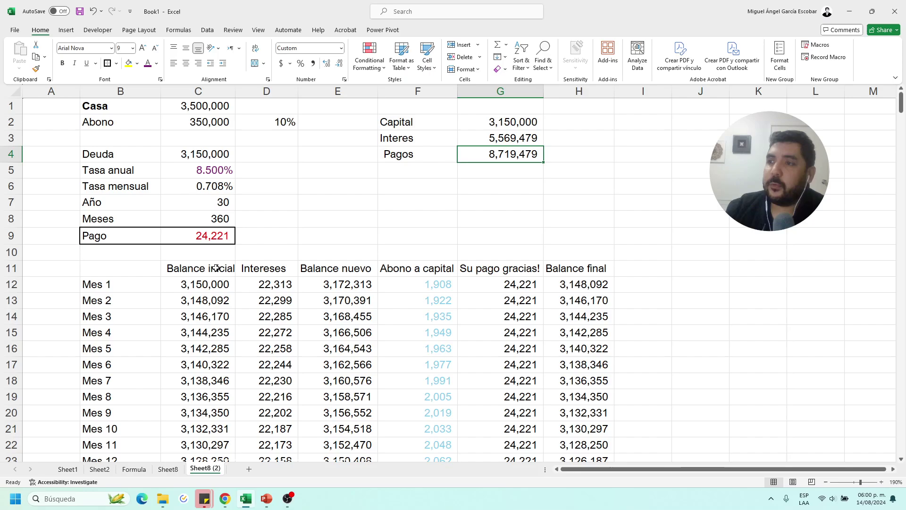
- Inspect the PMT formula behind the Pago value in C9 without changing it
double_click(199, 237)
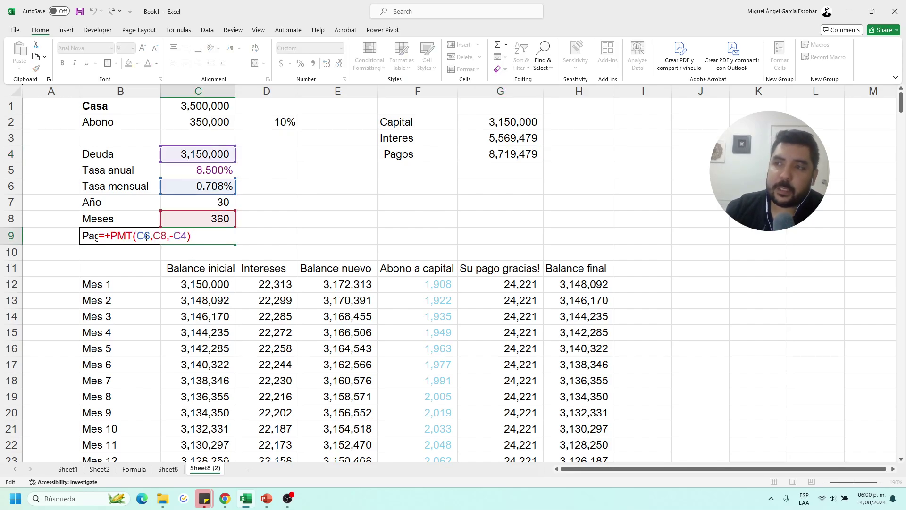
drag(191, 236, 103, 236)
click(114, 237)
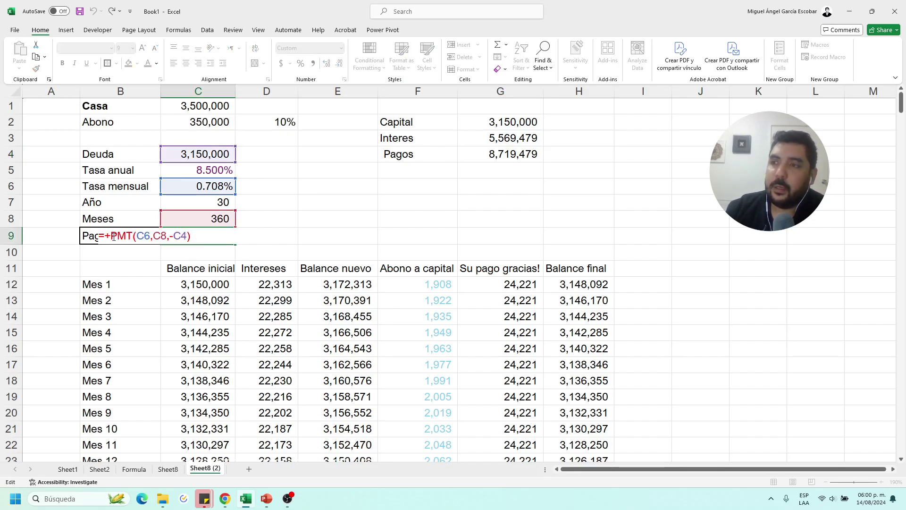
key(Escape)
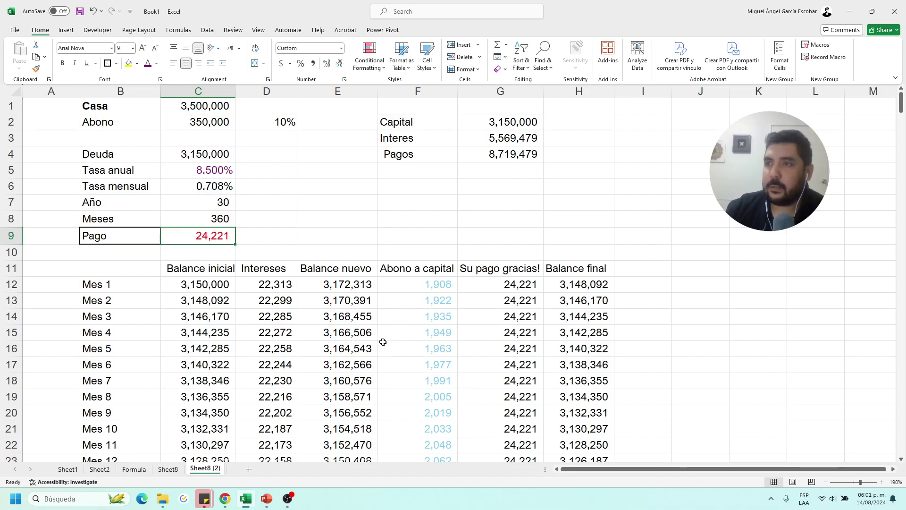
- Try a 15% down payment in D2, check the Interes total in G3, and undo the change
click(257, 125)
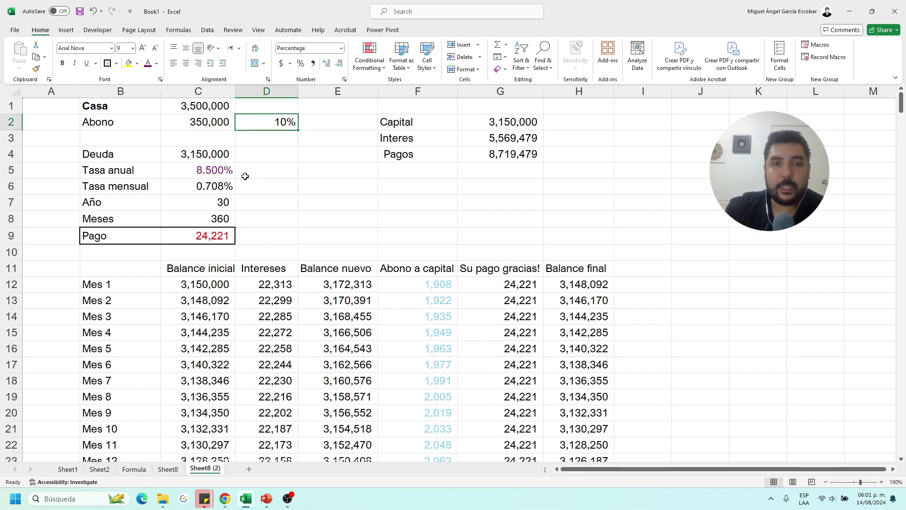
text(15)
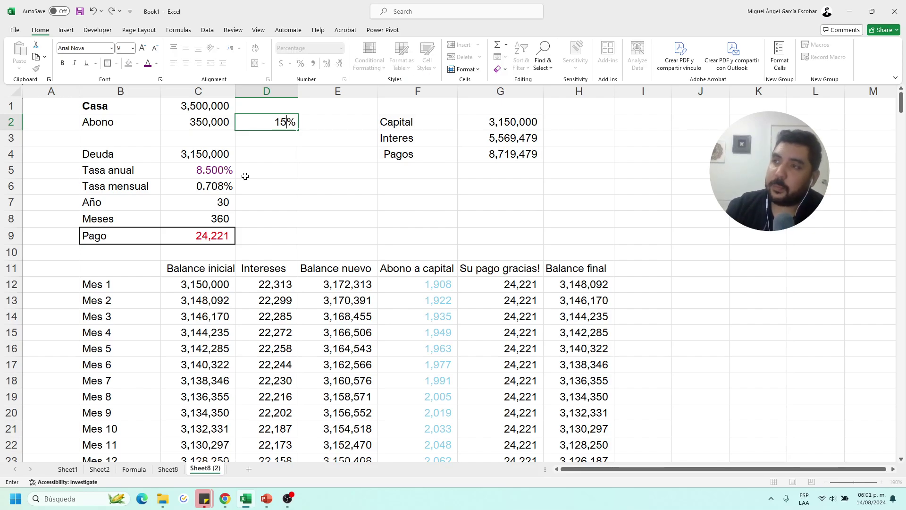
key(Return)
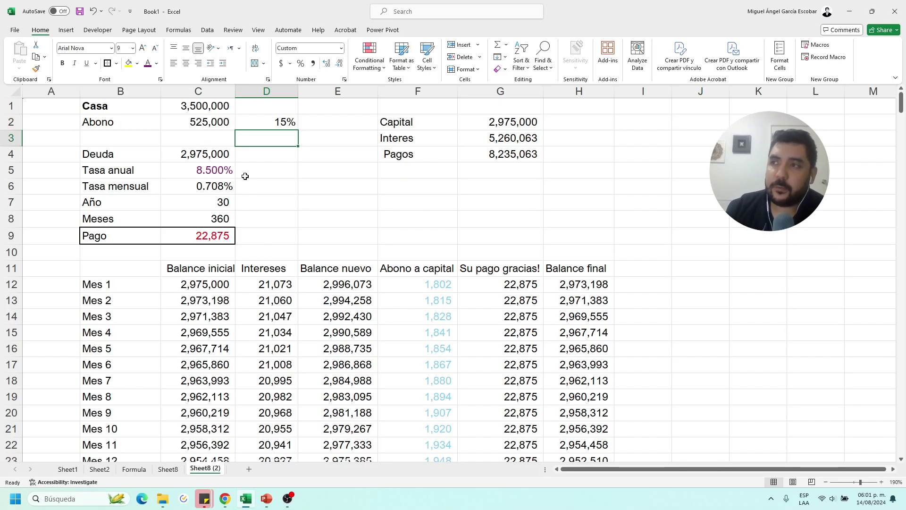
click(472, 131)
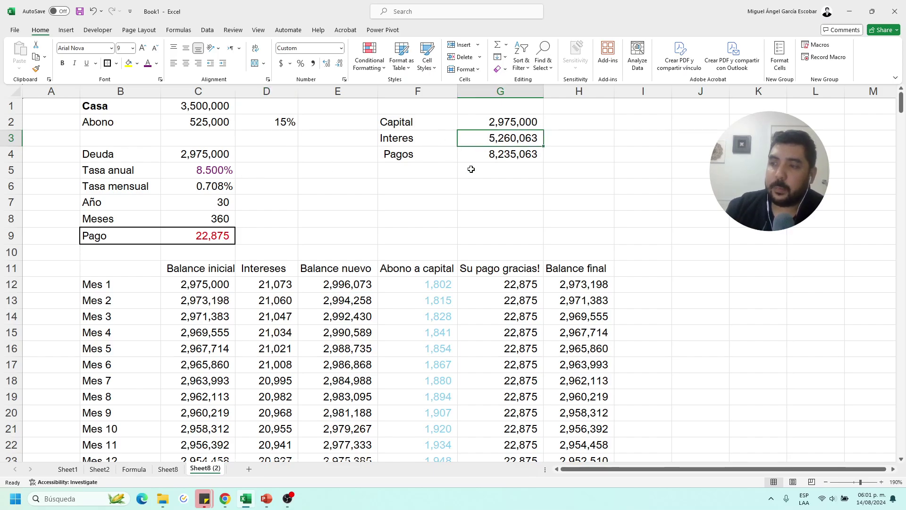
key(ctrl+z)
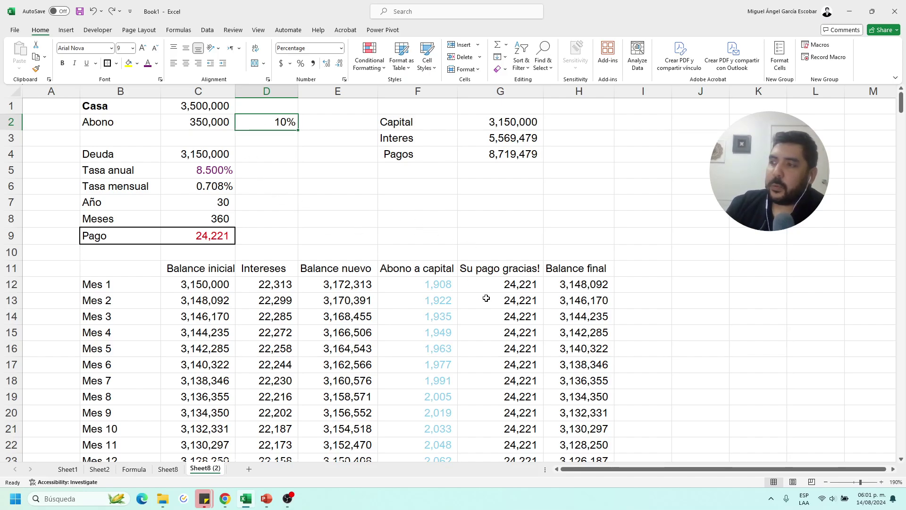
- Examine the payment, interest and new balance figures in the early months of the schedule, and the Pago value in C9
click(498, 290)
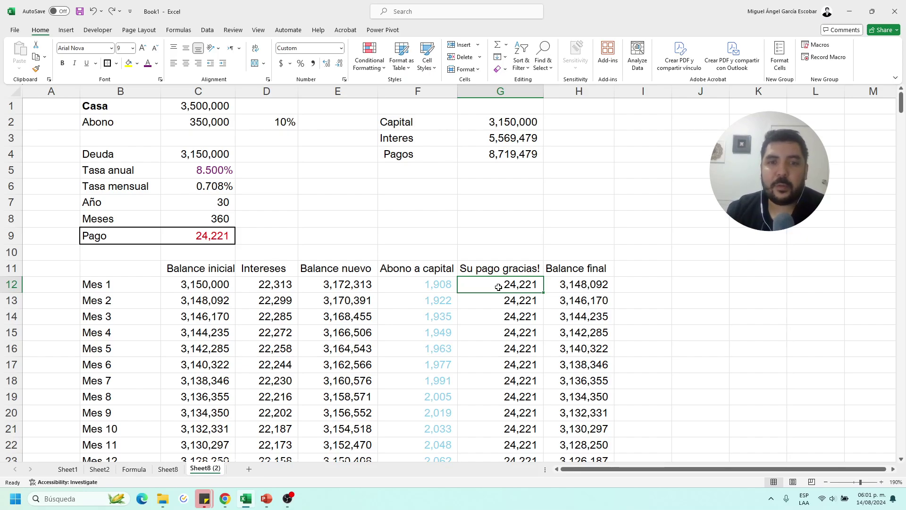
click(485, 345)
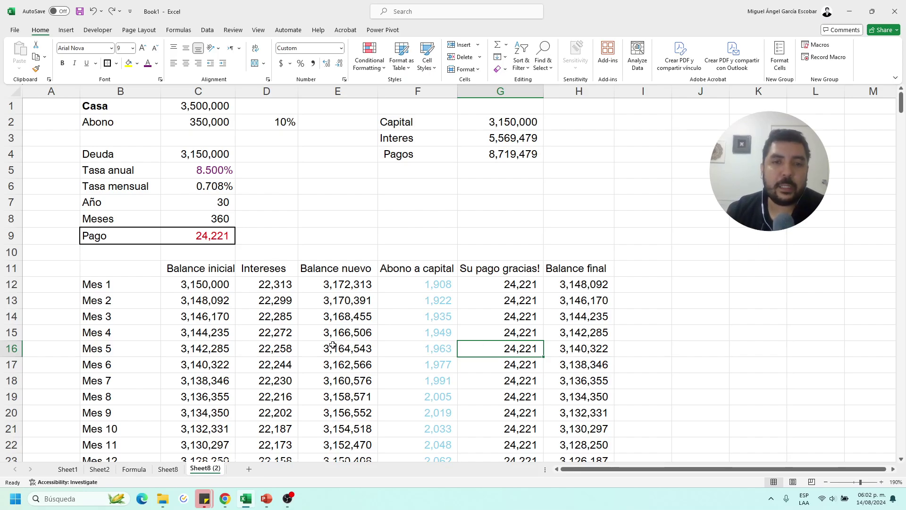
scroll(333, 344, down, 3)
click(293, 332)
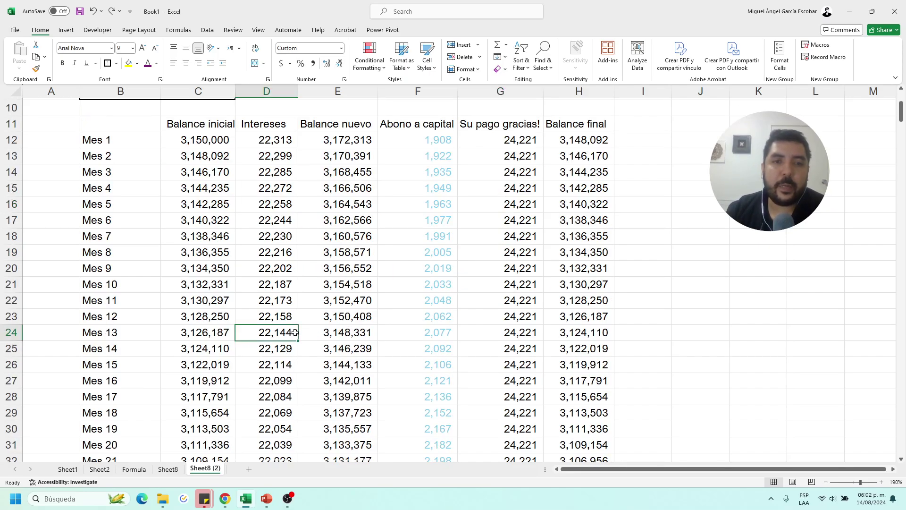
double_click(293, 333)
click(316, 333)
double_click(316, 334)
scroll(316, 334, up, 3)
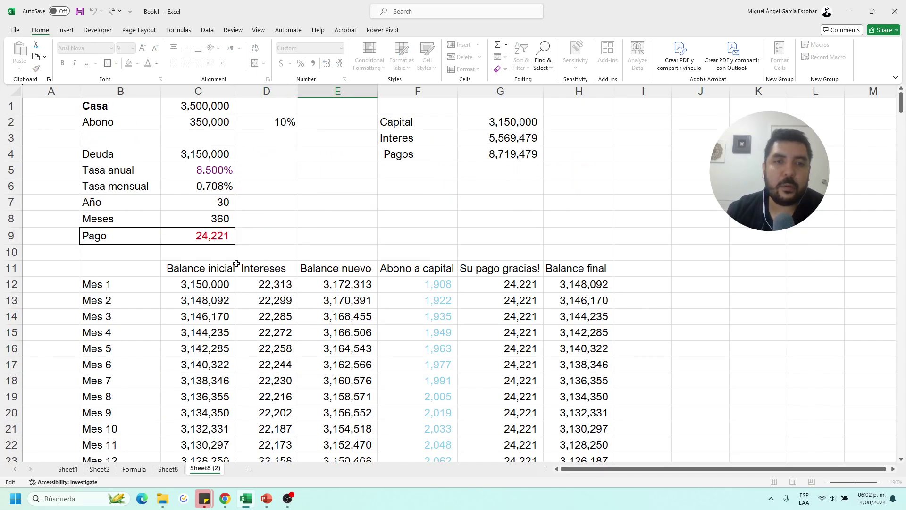
key(Escape)
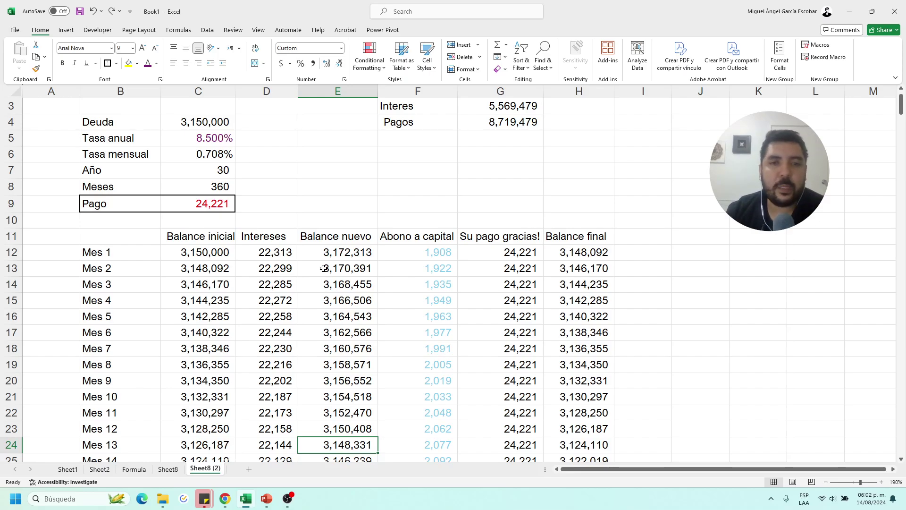
scroll(251, 321, up, 1)
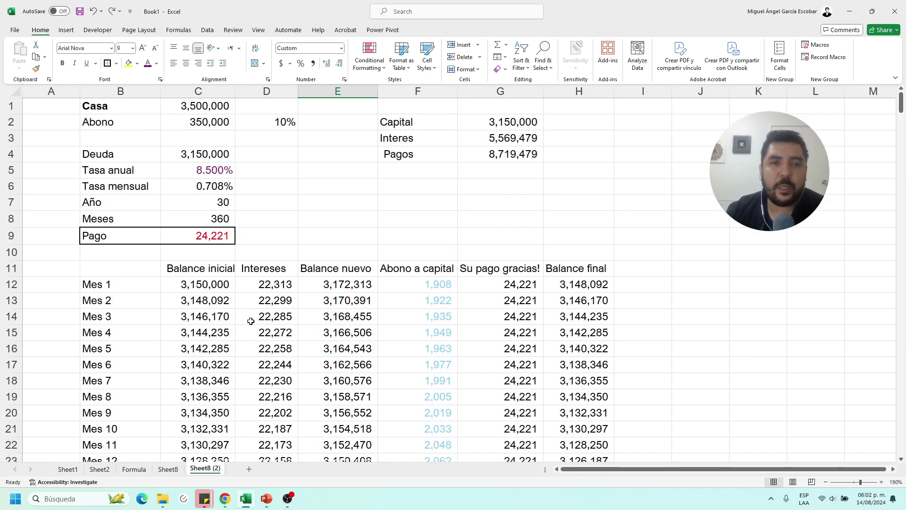
click(206, 239)
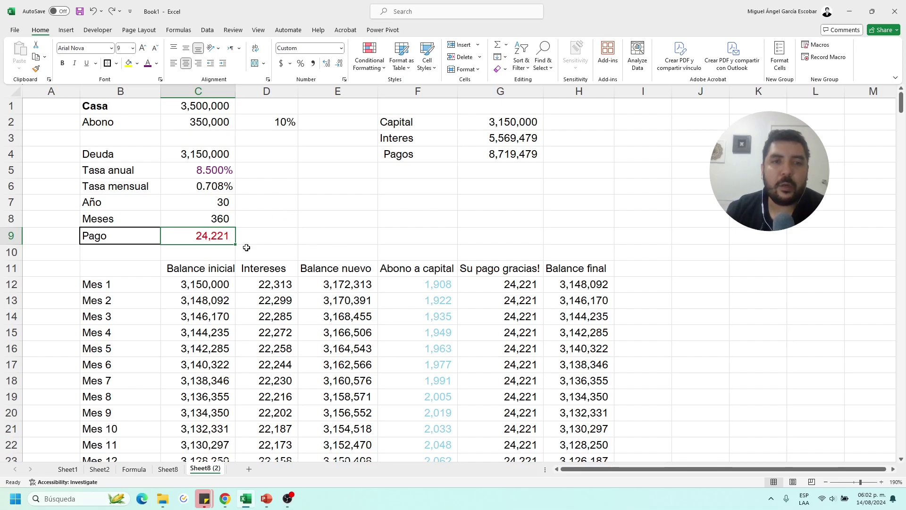